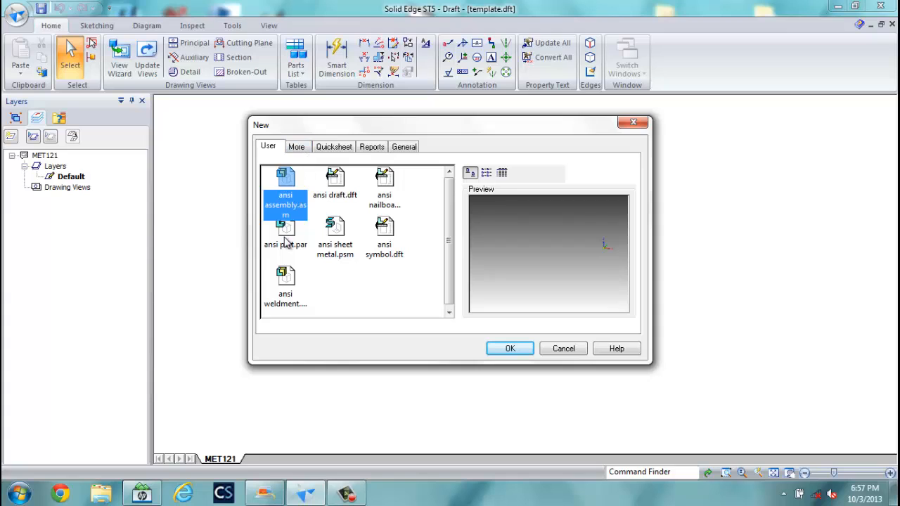
# Create a new part document from the ansi part.par template in the More set of templates.
pyautogui.click(285, 244)
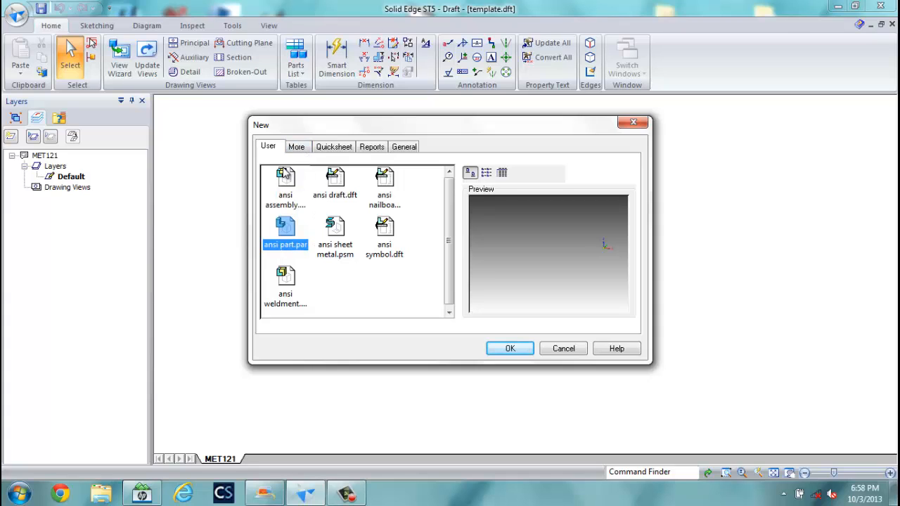
pyautogui.click(298, 149)
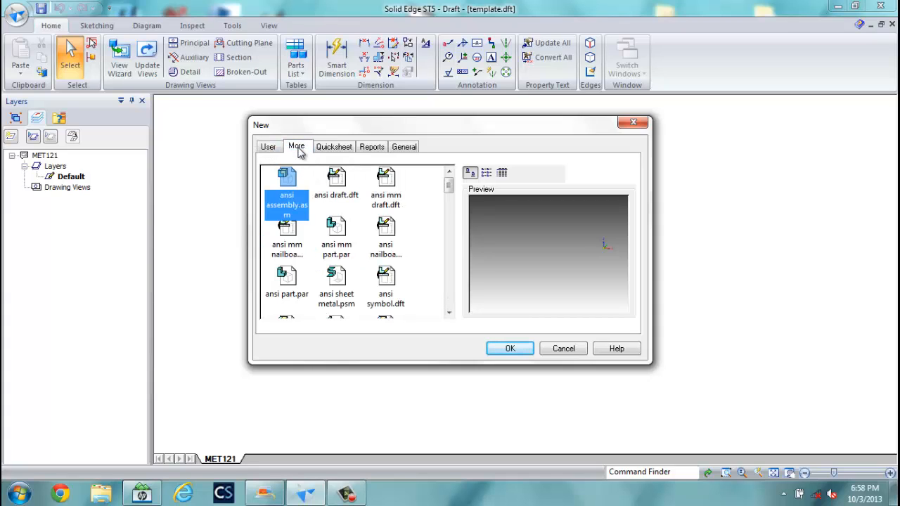
pyautogui.click(289, 286)
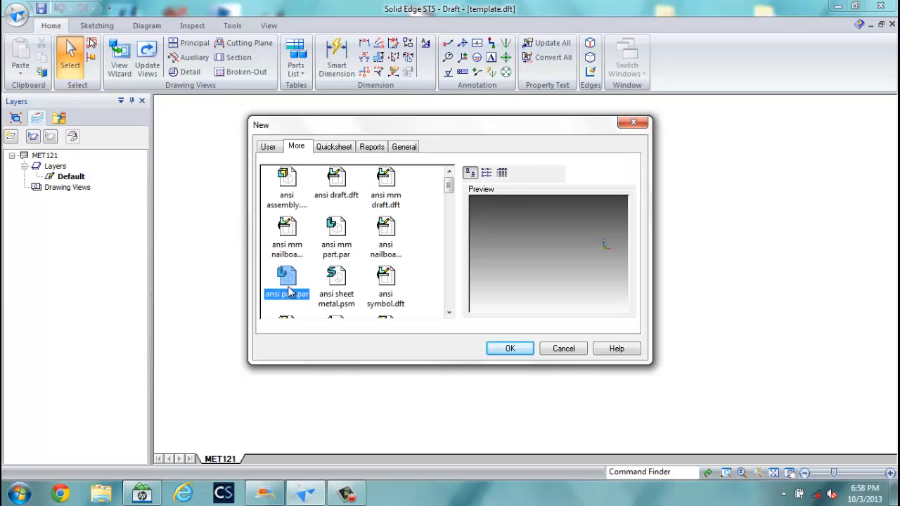
pyautogui.click(511, 348)
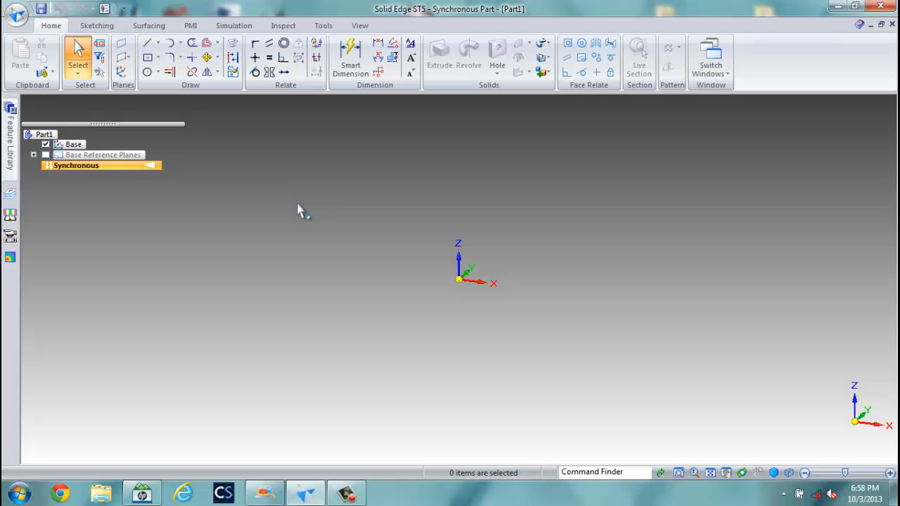
# Draw a rectangle by center on the XY plane, centered on the origin, 5.5 in wide and 4 in high at 0°.
pyautogui.click(149, 58)
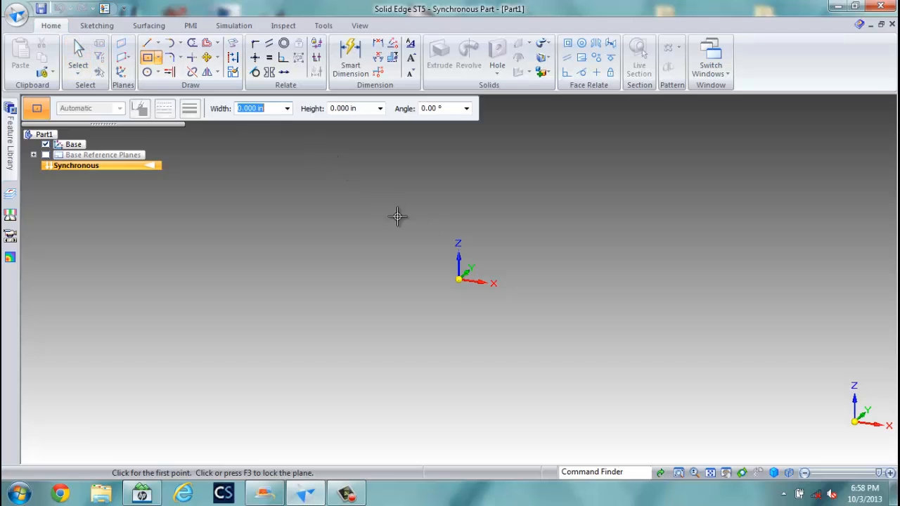
pyautogui.moveTo(474, 255); pyautogui.dragTo(424, 352, button='middle')
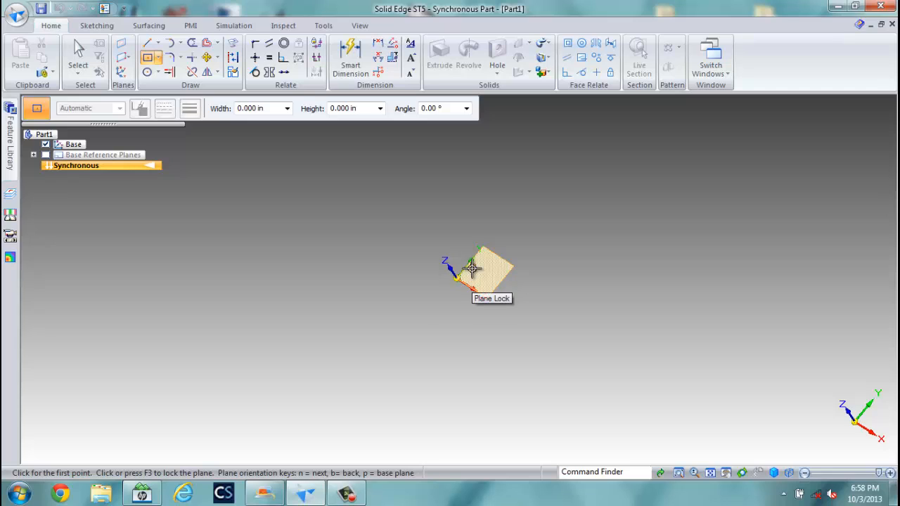
pyautogui.click(471, 268)
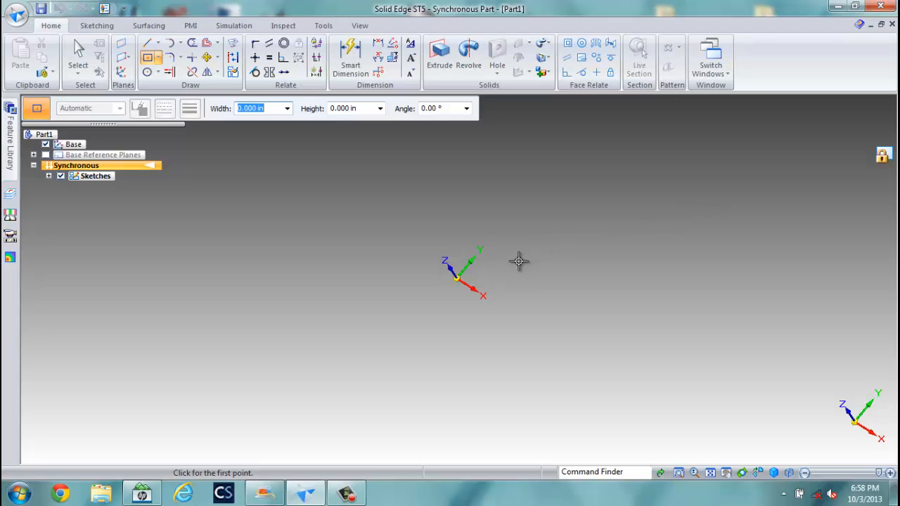
pyautogui.moveTo(518, 261); pyautogui.dragTo(545, 219, button='middle')
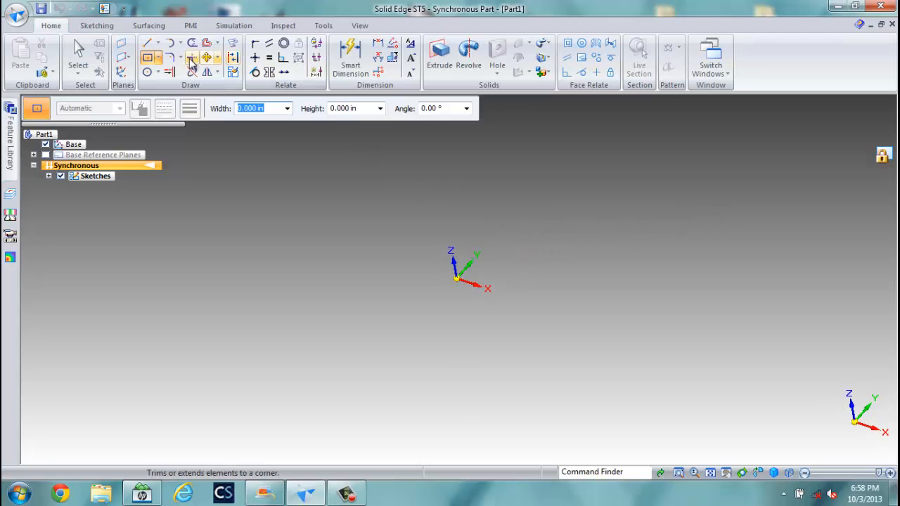
pyautogui.click(456, 279)
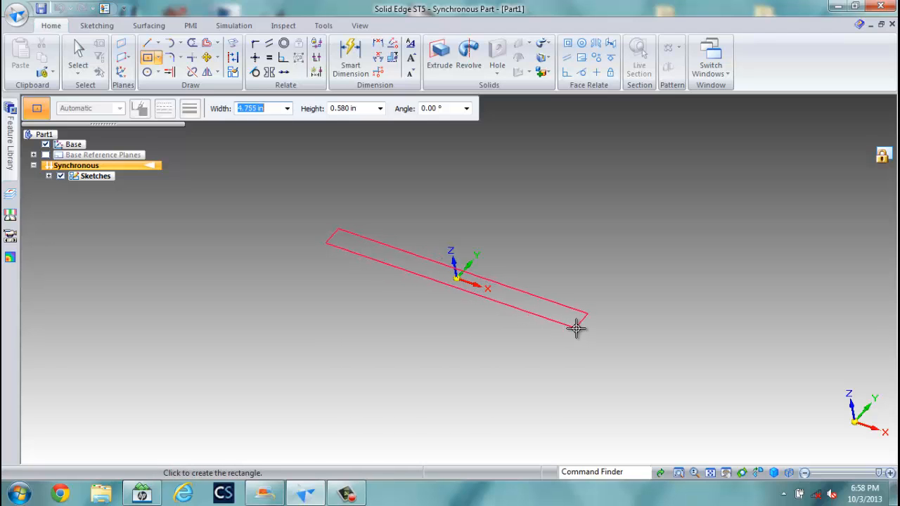
pyautogui.write('5.5')
pyautogui.press('Tab')
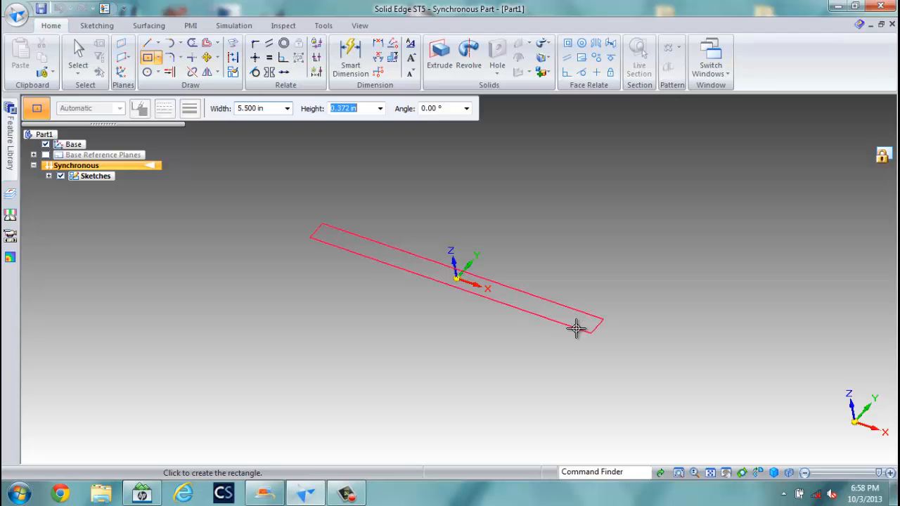
pyautogui.write('4')
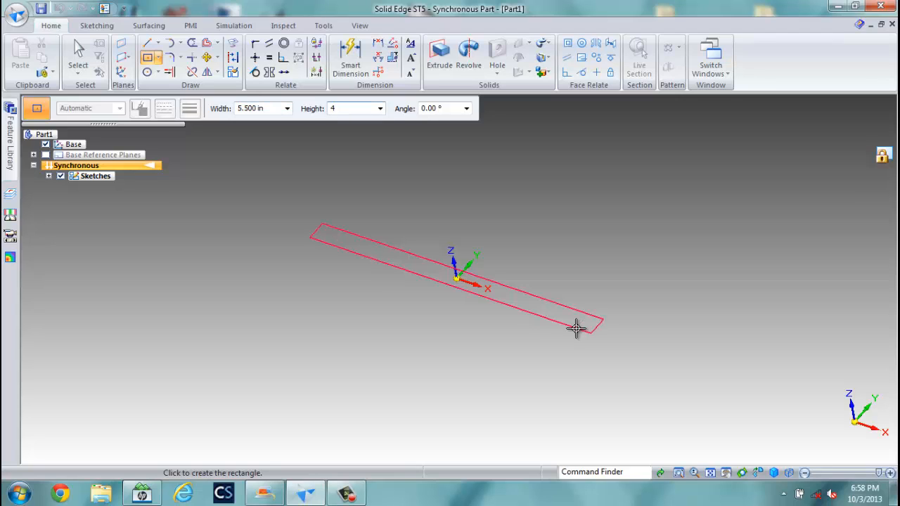
pyautogui.press('Tab')
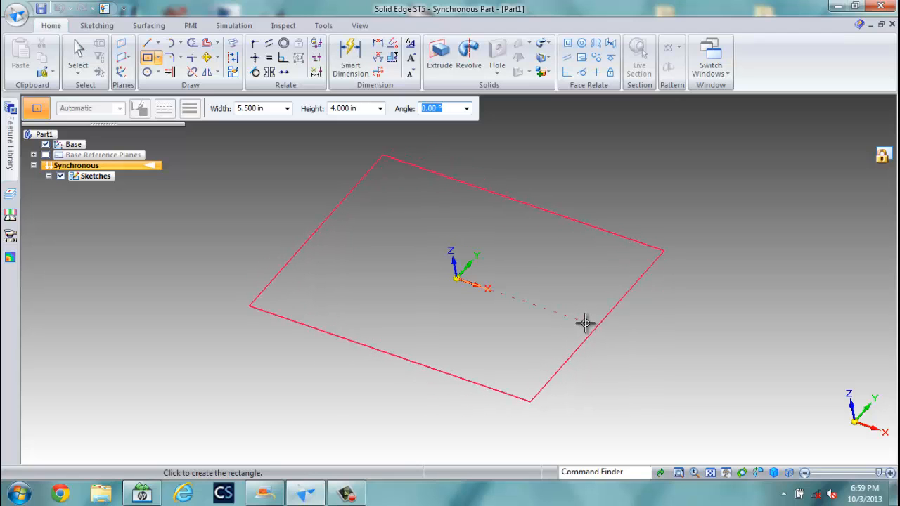
pyautogui.click(585, 323)
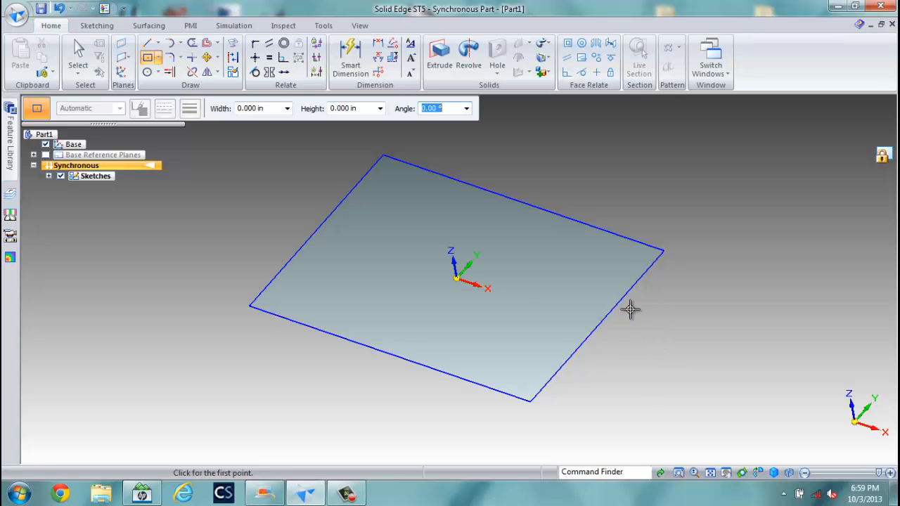
# Extrude the rectangular face symmetrically about the sketch plane to a total thickness of 0.5 in.
pyautogui.click(445, 60)
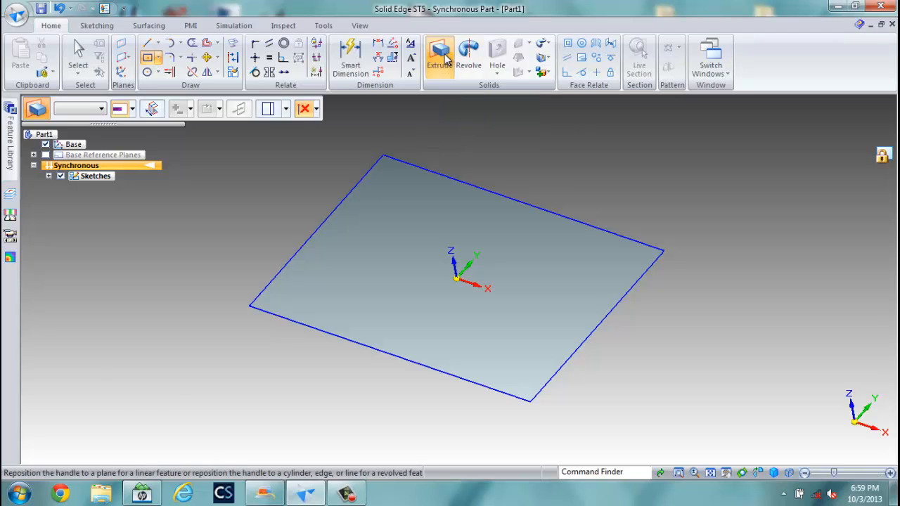
pyautogui.click(153, 109)
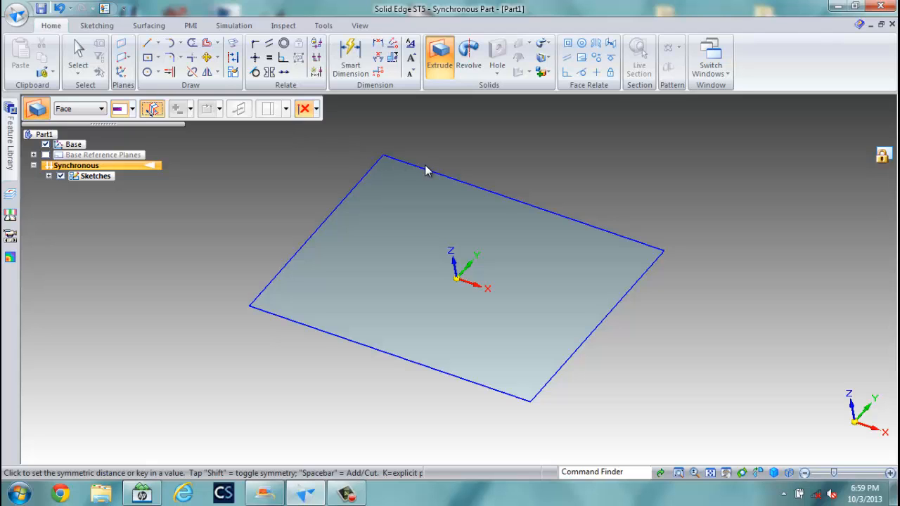
pyautogui.click(584, 253)
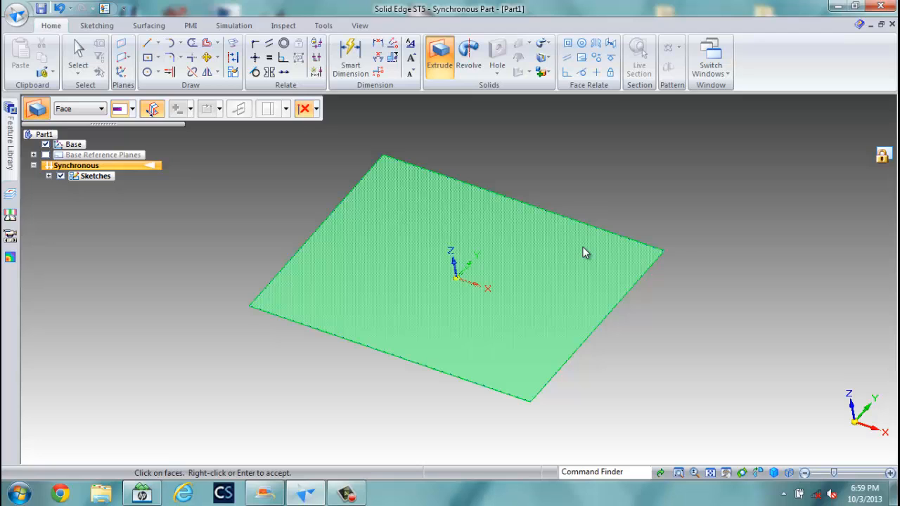
pyautogui.rightClick(593, 245)
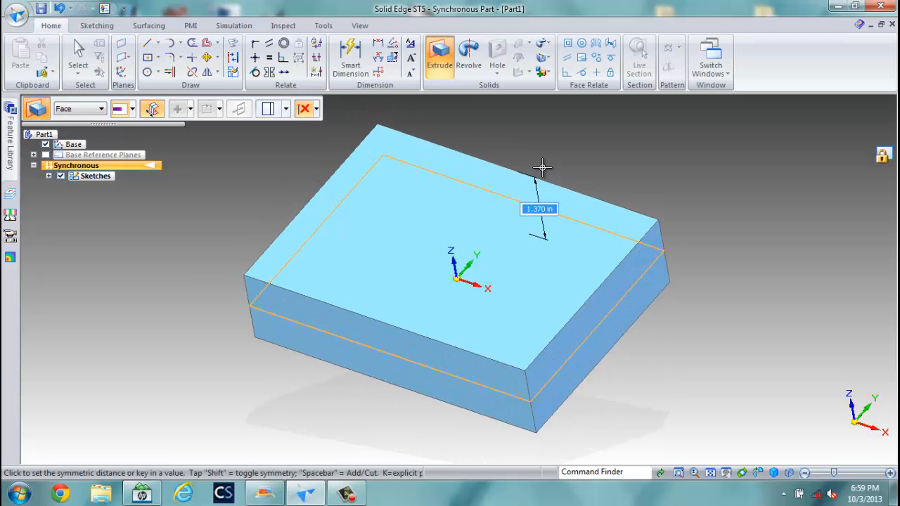
pyautogui.write('.5')
pyautogui.press('Return')
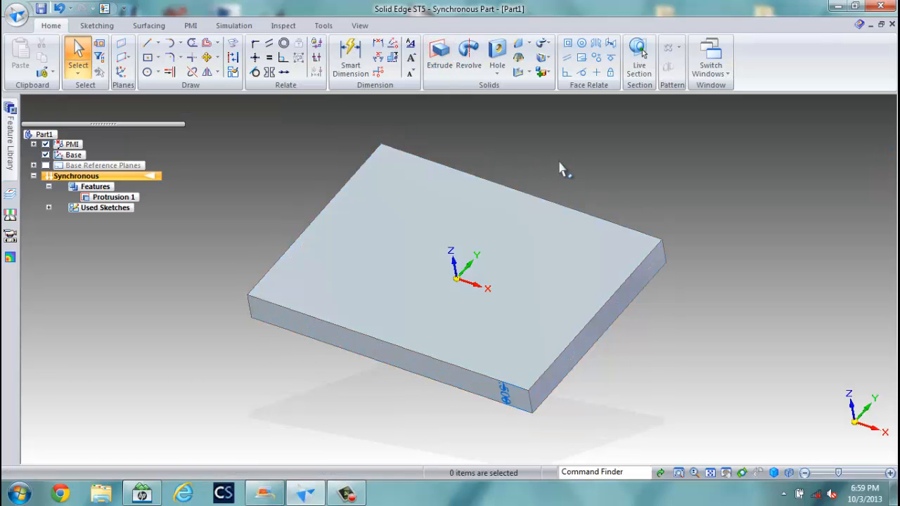
# Start a Hole feature and set its type to Counterbore in the hole options.
pyautogui.moveTo(294, 208)
pyautogui.mouseDown(button='middle')
pyautogui.moveTo(388, 280)
pyautogui.moveTo(298, 241)
pyautogui.moveTo(287, 208)
pyautogui.mouseUp(button='middle')
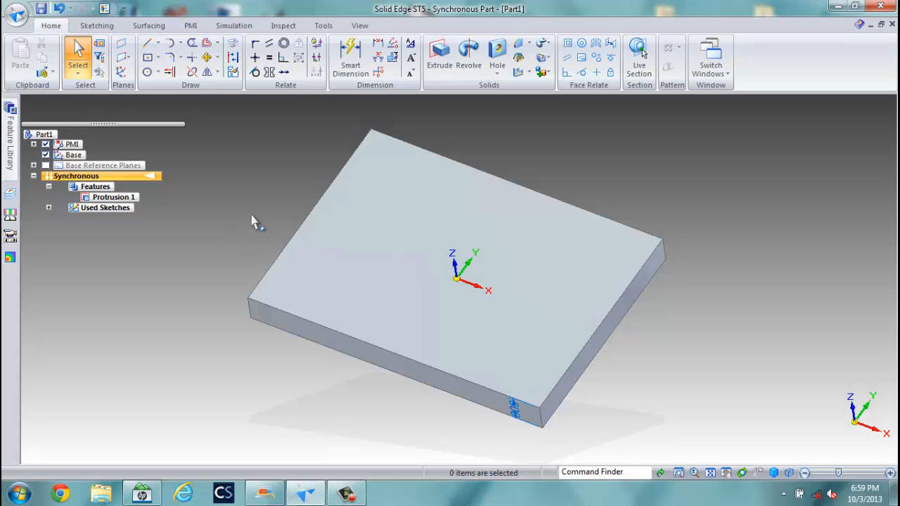
pyautogui.moveTo(251, 221)
pyautogui.mouseDown(button='middle')
pyautogui.moveTo(255, 249)
pyautogui.moveTo(246, 239)
pyautogui.mouseUp(button='middle')
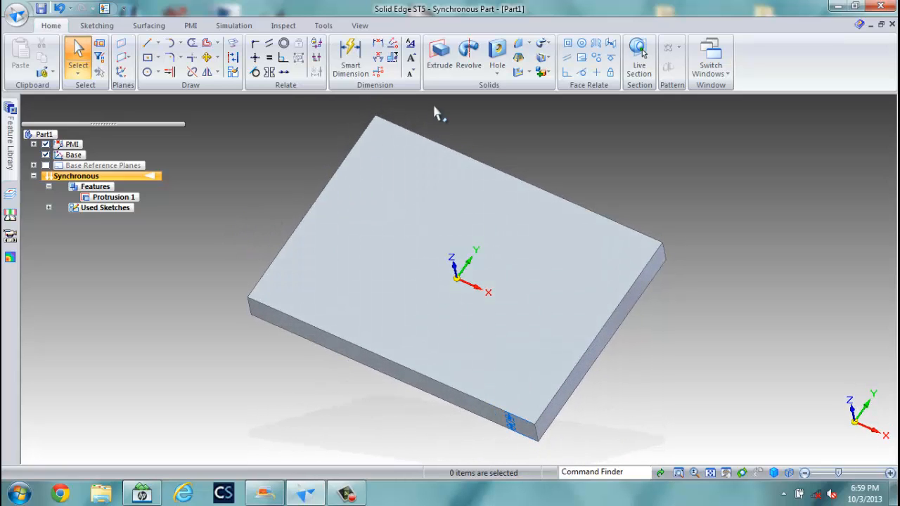
pyautogui.click(497, 76)
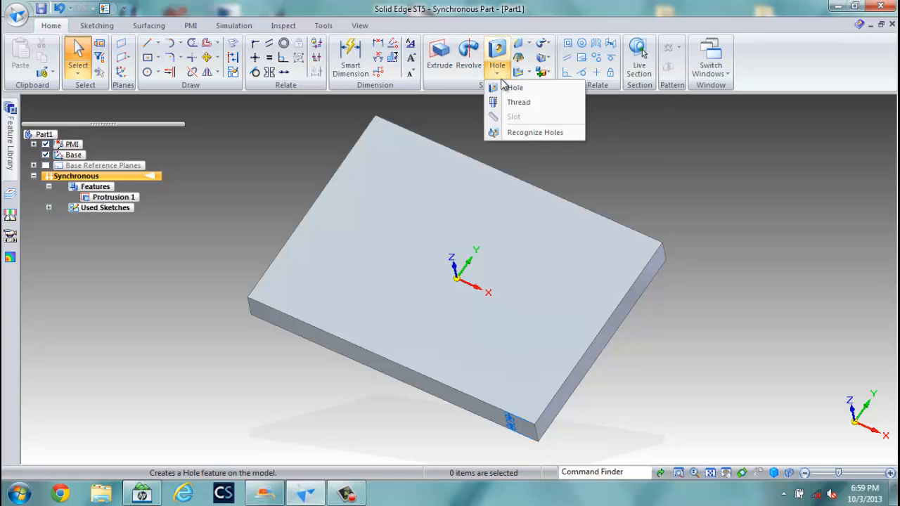
pyautogui.click(497, 62)
pyautogui.click(497, 62)
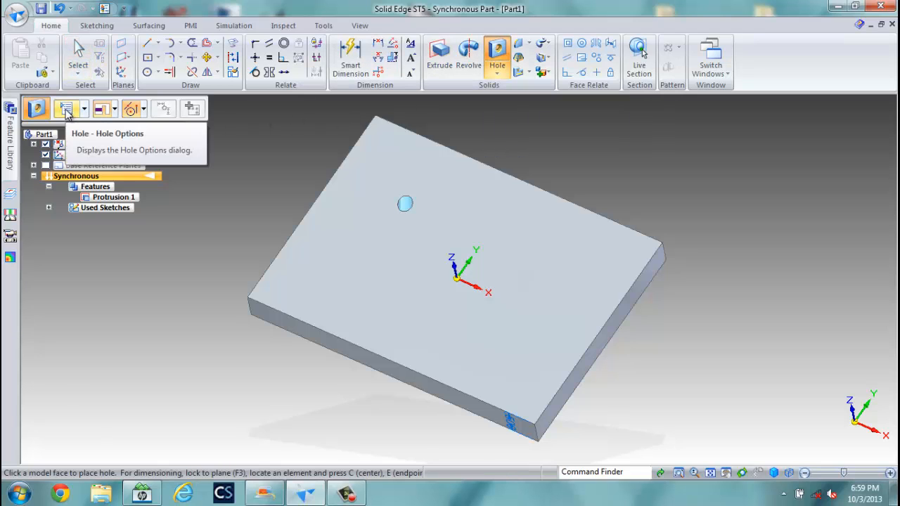
pyautogui.click(67, 110)
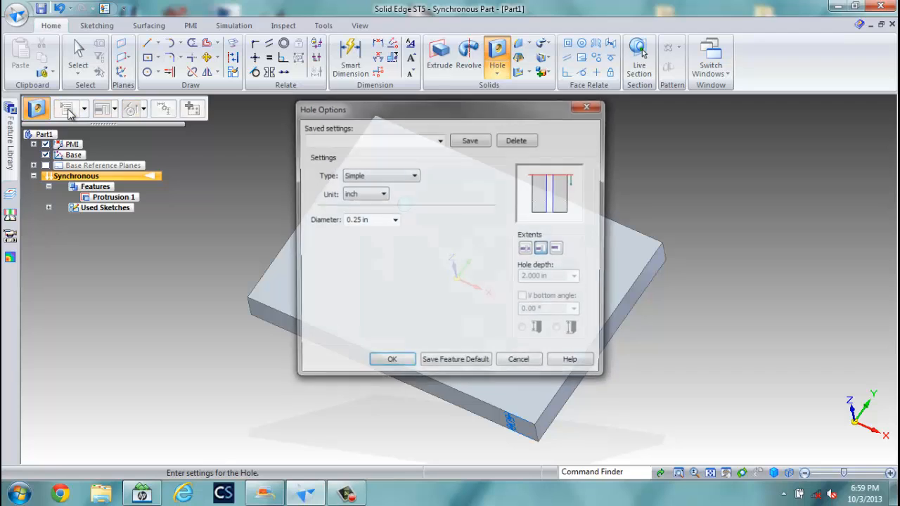
pyautogui.click(394, 178)
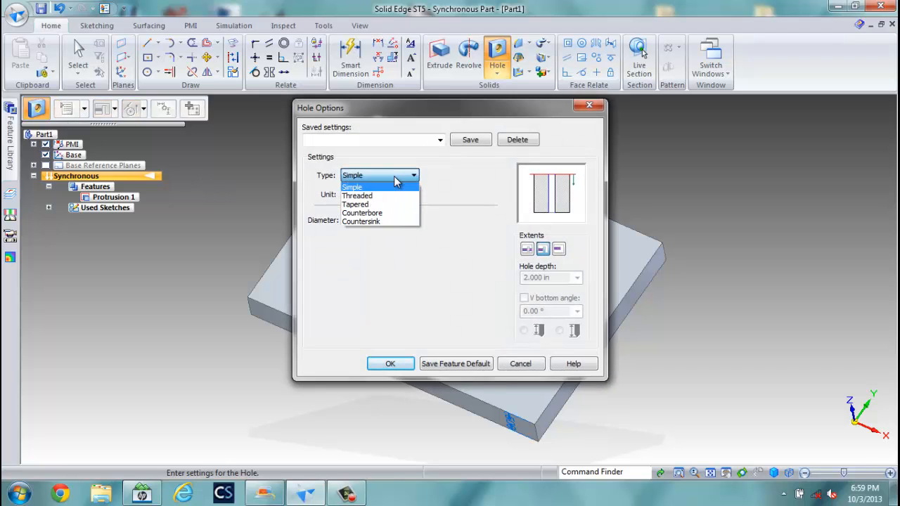
pyautogui.click(384, 213)
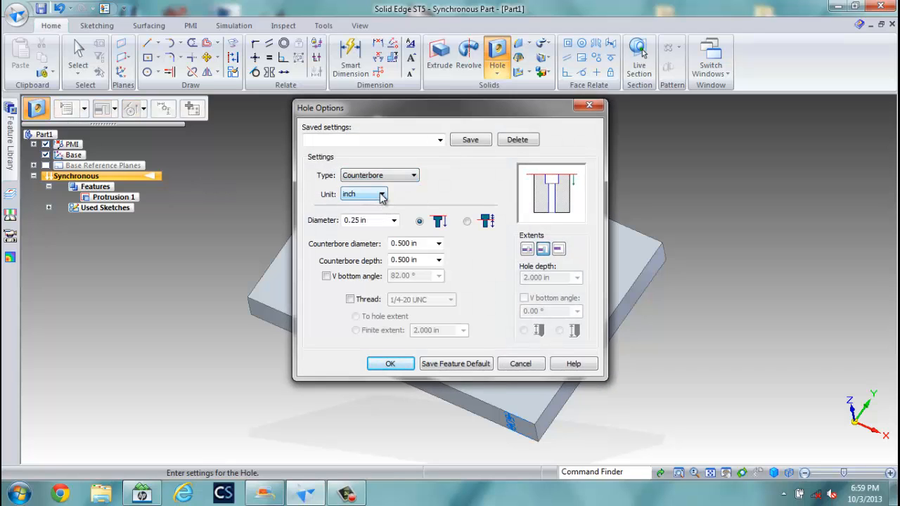
# Set the hole diameter to .281 in, the counterbore diameter to .406 in and the counterbore depth to .26 in.
pyautogui.moveTo(376, 220); pyautogui.dragTo(325, 231)
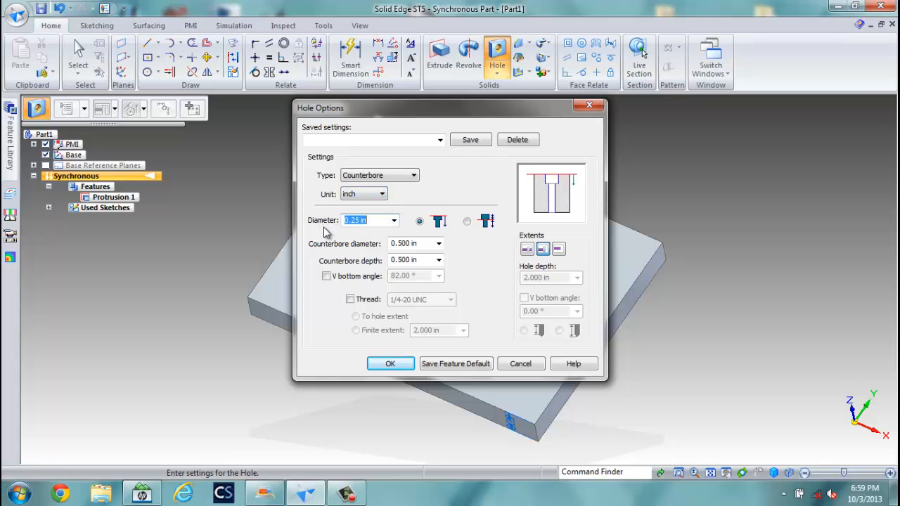
pyautogui.write('.281')
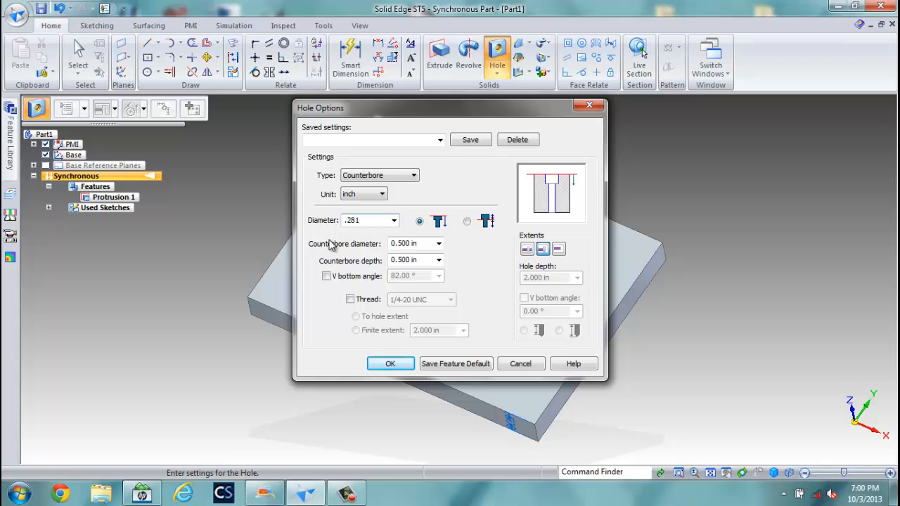
pyautogui.click(407, 244)
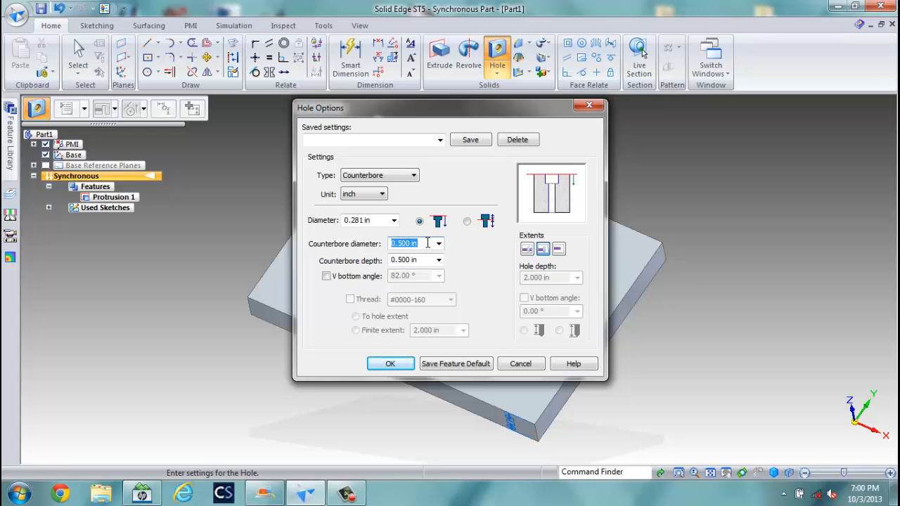
pyautogui.write('.406')
pyautogui.click(420, 261)
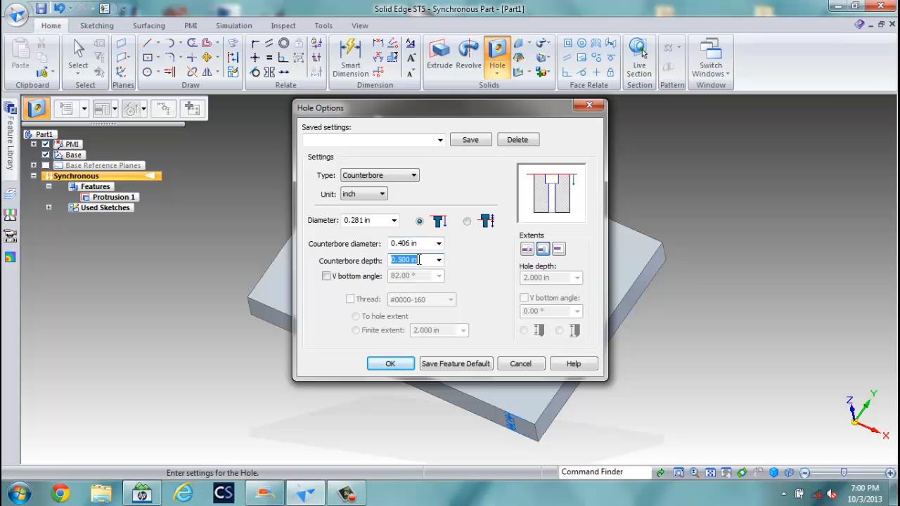
pyautogui.write('.26')
pyautogui.click(389, 365)
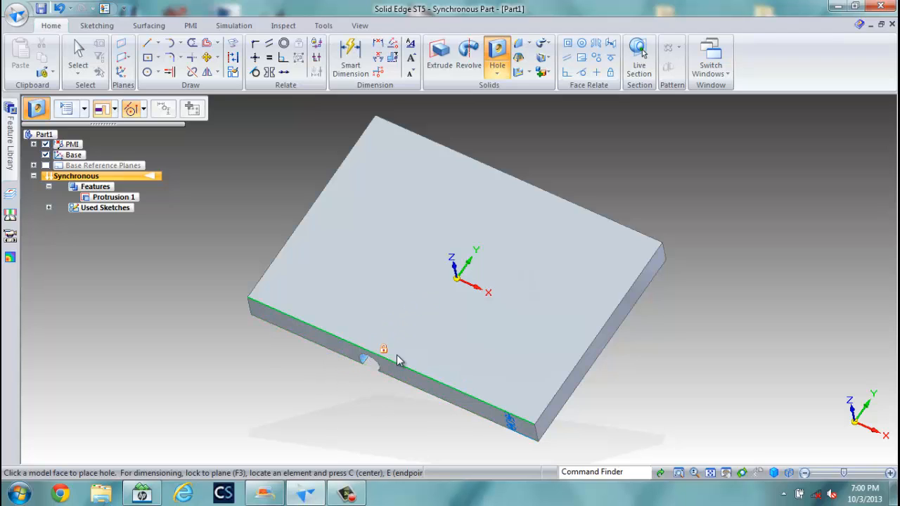
# Place four counterbore holes on the plate's underside, two toward each short end, and orient the part to the top view.
pyautogui.moveTo(356, 382); pyautogui.dragTo(469, 117, button='middle')
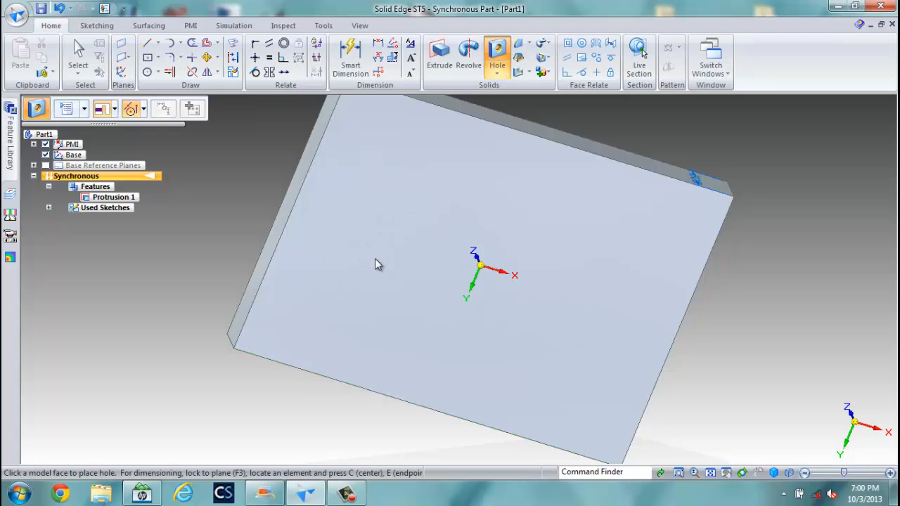
pyautogui.click(325, 237)
pyautogui.click(396, 272)
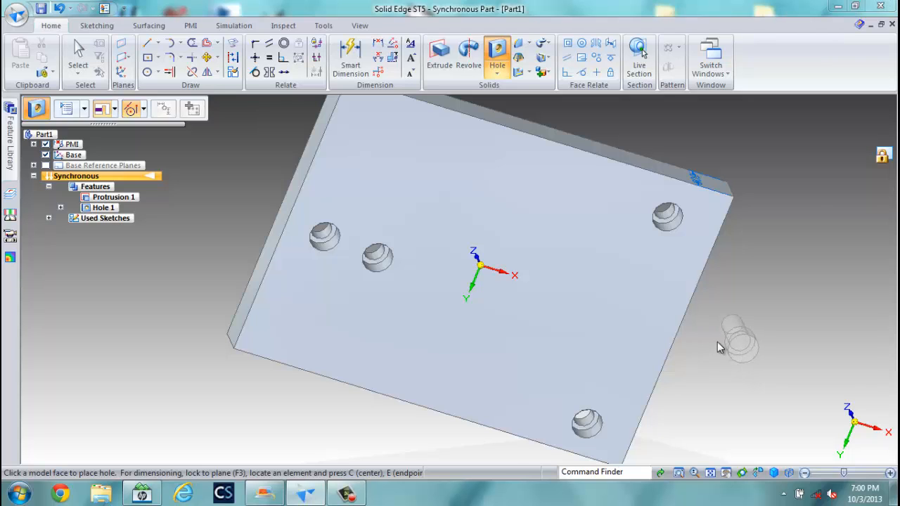
pyautogui.press('Escape')
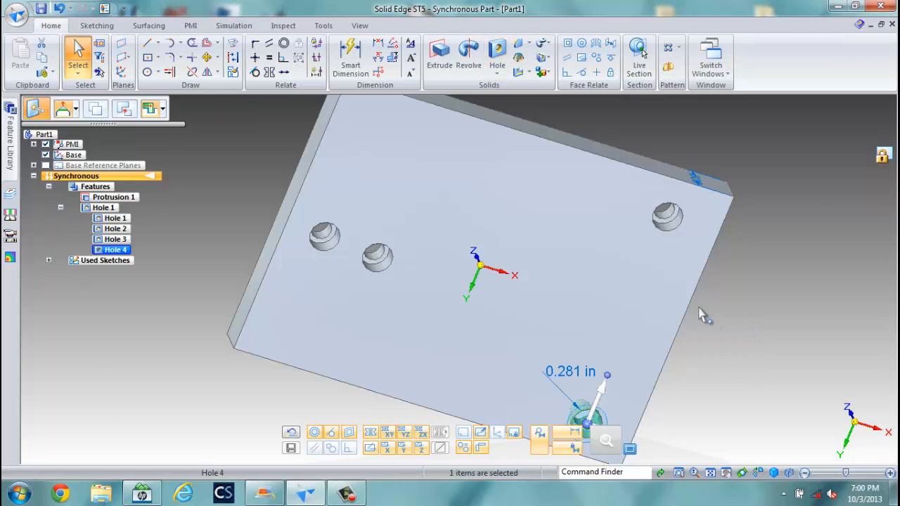
pyautogui.click(775, 474)
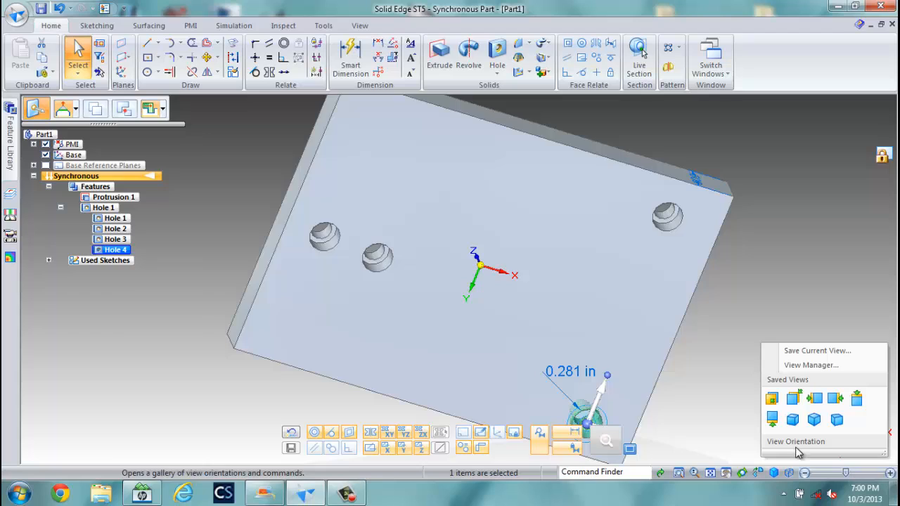
pyautogui.click(854, 398)
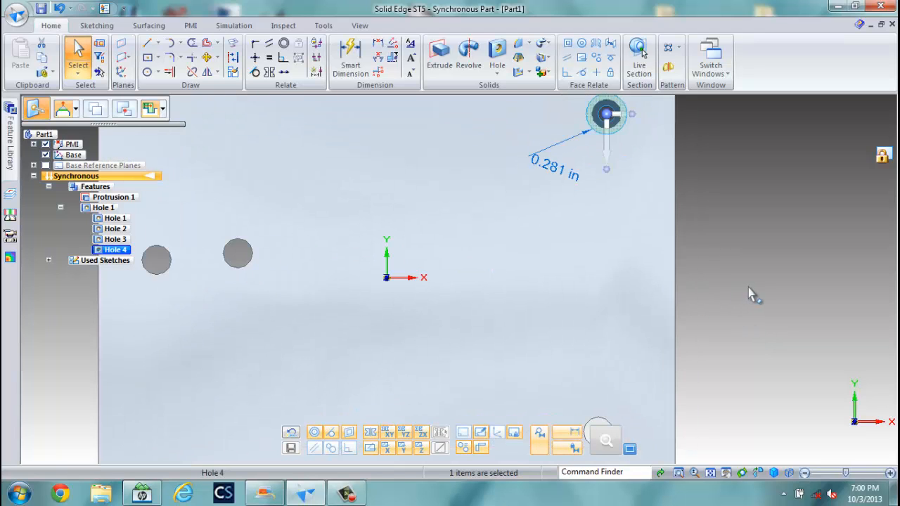
# Dimension the leftmost hole's vertical distance from the plate's lower edge with Distance Between and set it to 2 in, moving the hole.
pyautogui.scroll(-1, 749, 295)
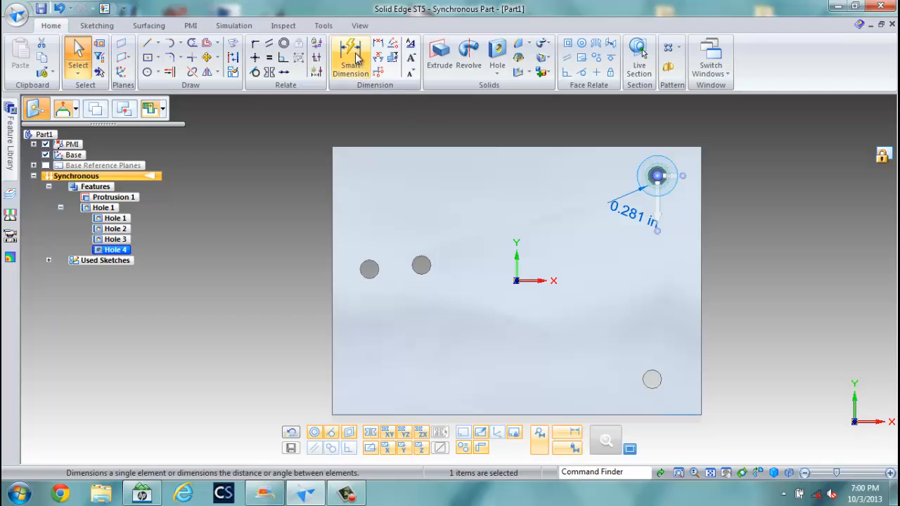
pyautogui.click(377, 46)
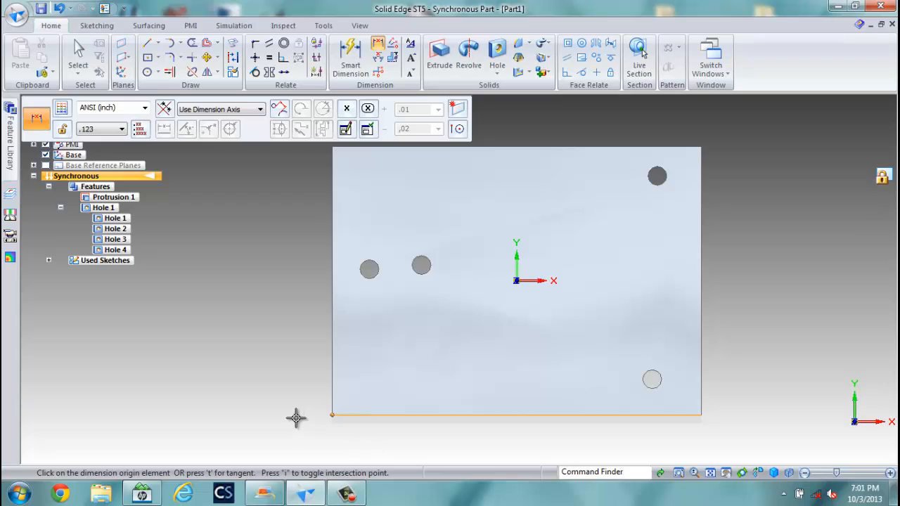
pyautogui.click(359, 415)
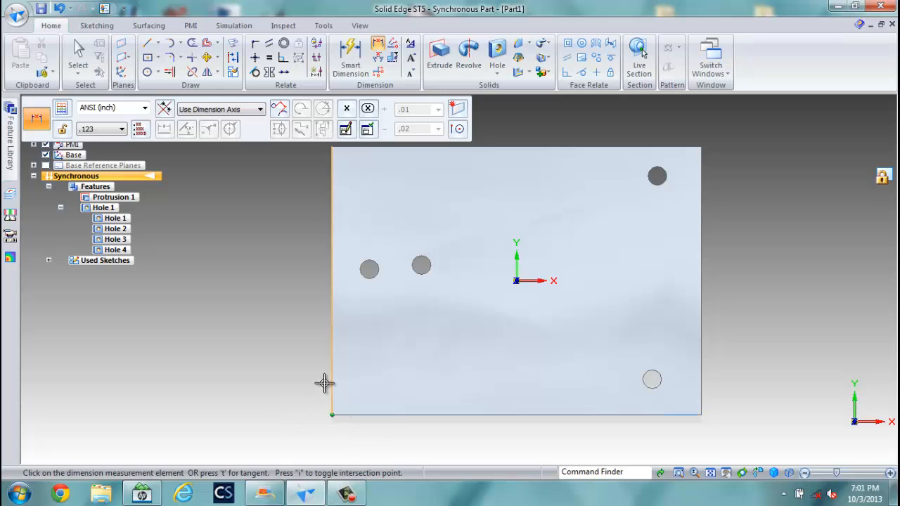
pyautogui.click(370, 265)
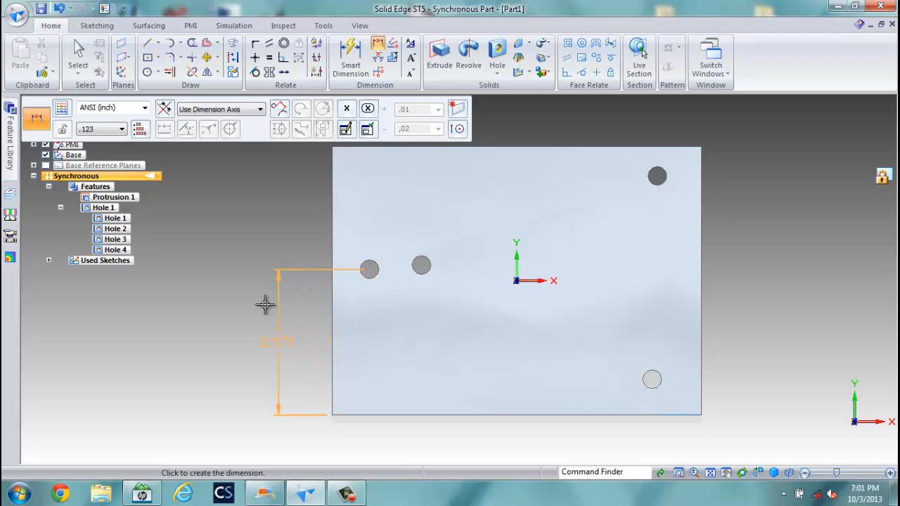
pyautogui.click(160, 324)
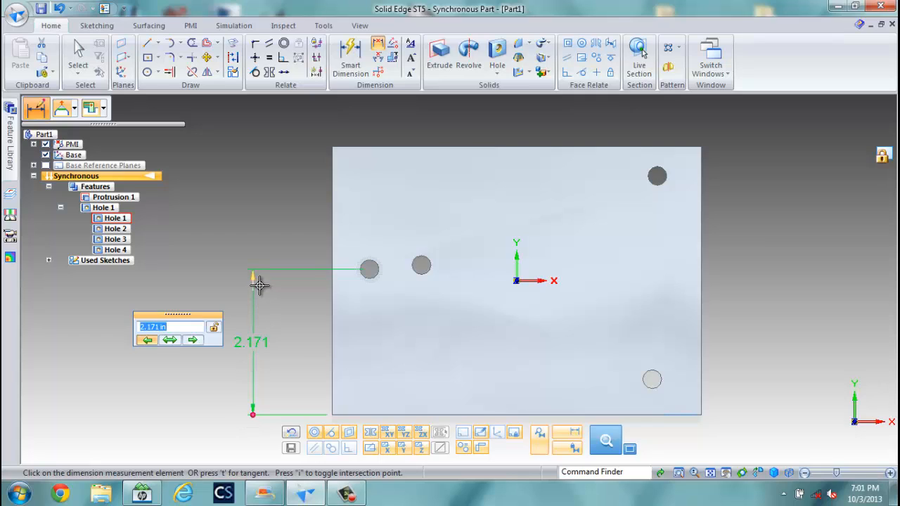
pyautogui.click(173, 340)
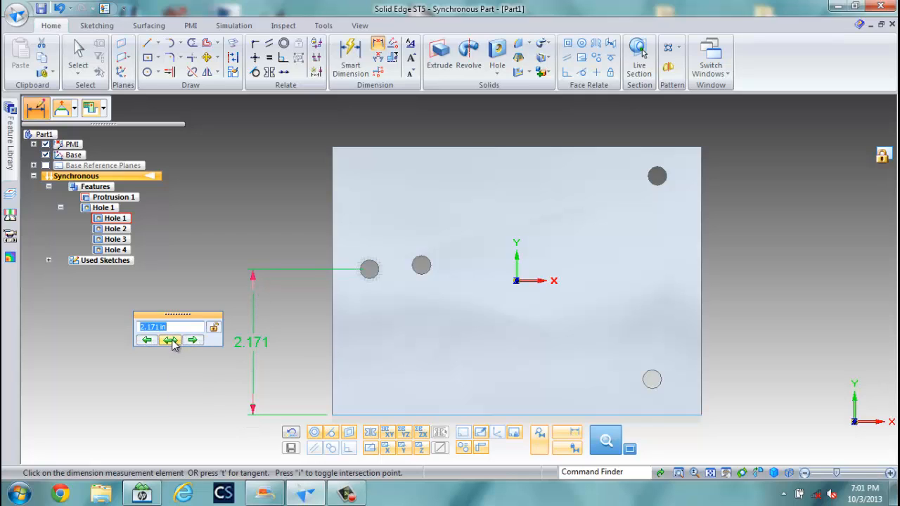
pyautogui.click(194, 342)
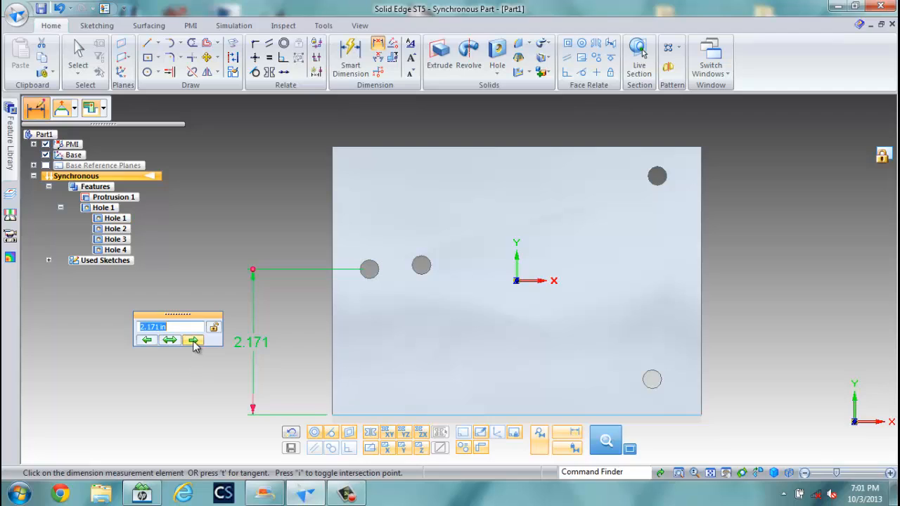
pyautogui.click(147, 340)
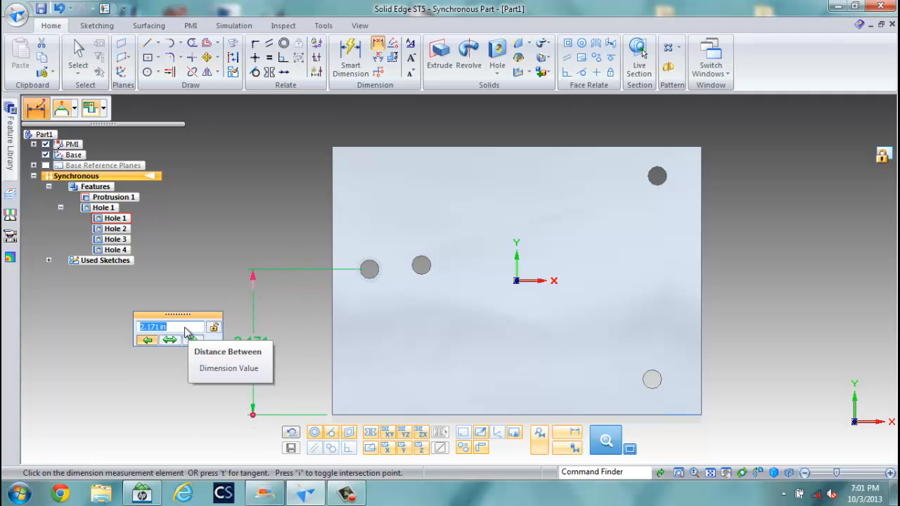
pyautogui.write('2')
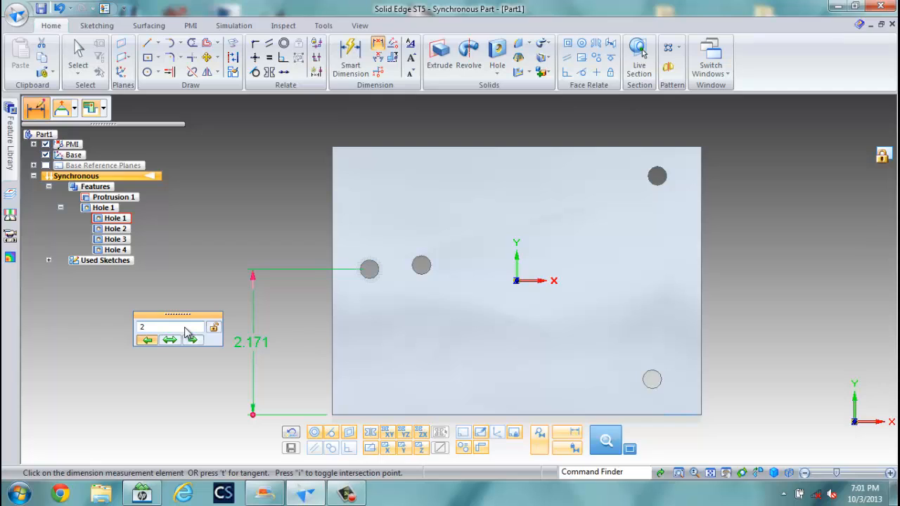
pyautogui.press('Return')
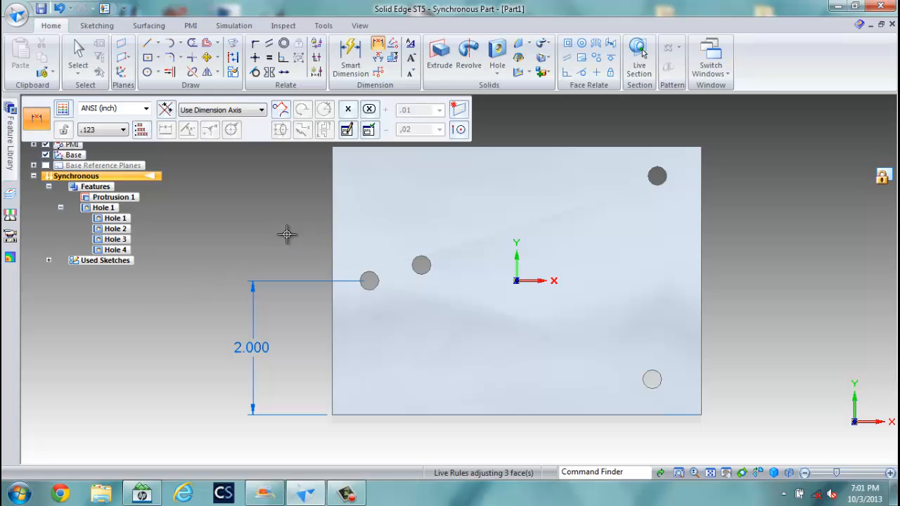
# Dimension the second hole from the left vertically from the plate's lower edge and set the distance to 2 in.
pyautogui.click(436, 414)
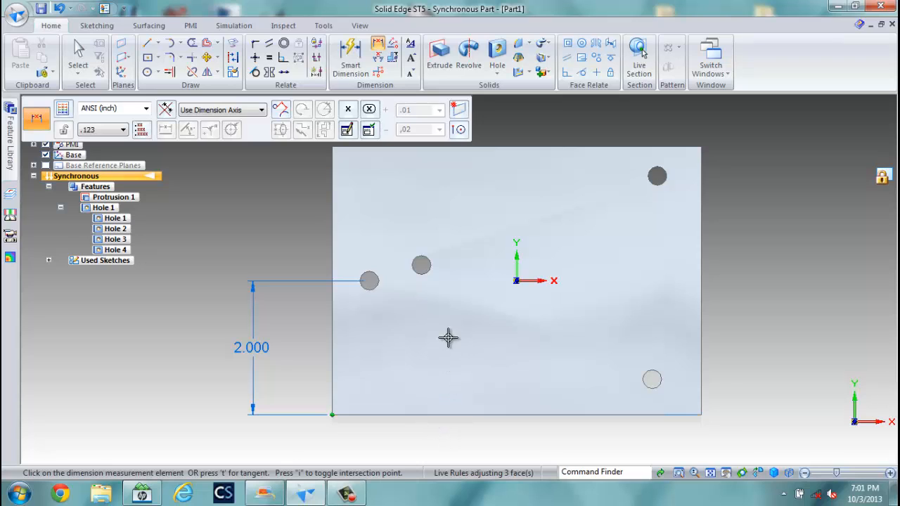
pyautogui.click(424, 265)
pyautogui.click(493, 324)
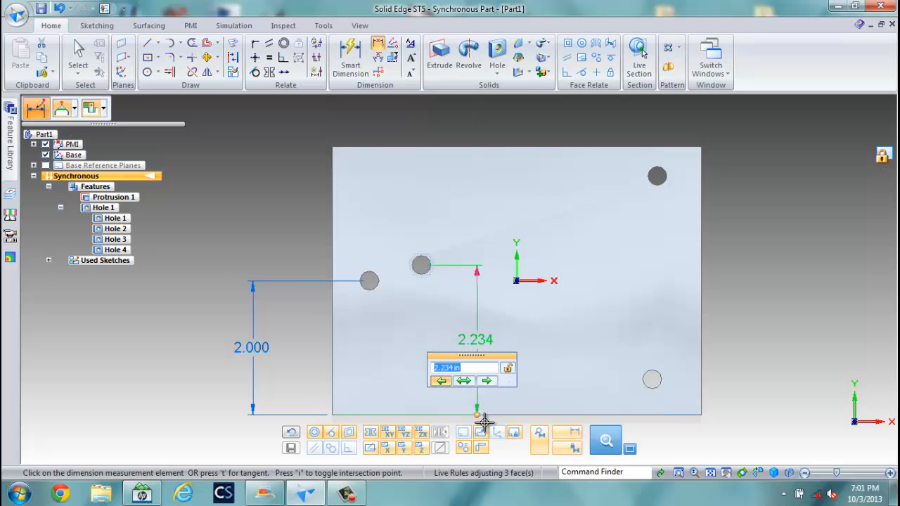
pyautogui.write('2')
pyautogui.press('Return')
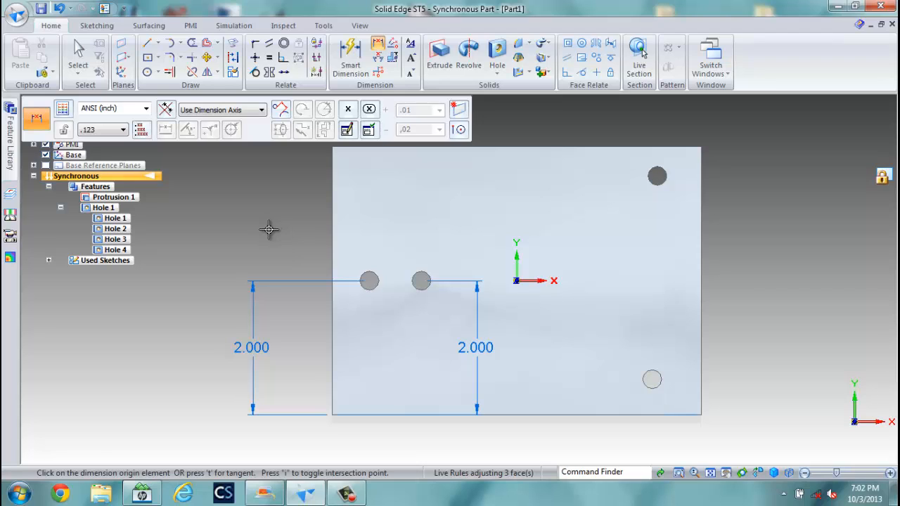
# Dimension the leftmost hole horizontally from the plate's left edge and set the distance to .9 in.
pyautogui.click(332, 312)
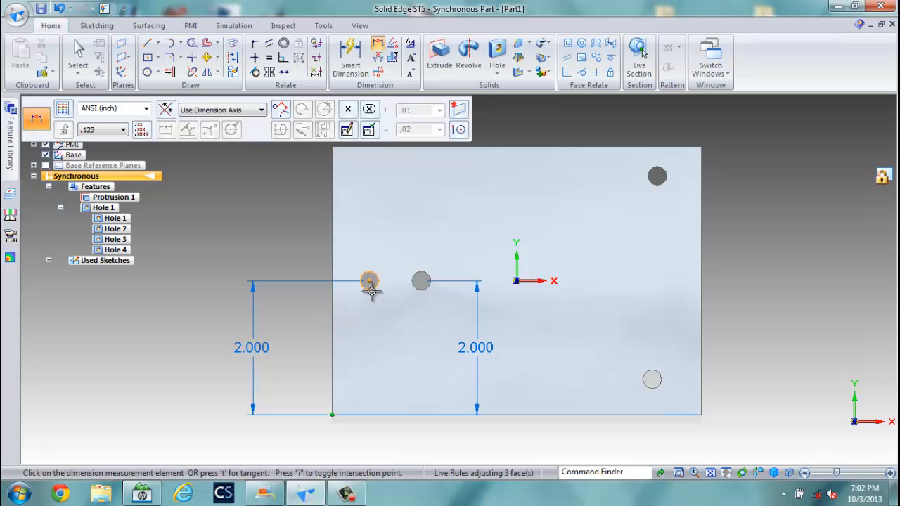
pyautogui.click(369, 281)
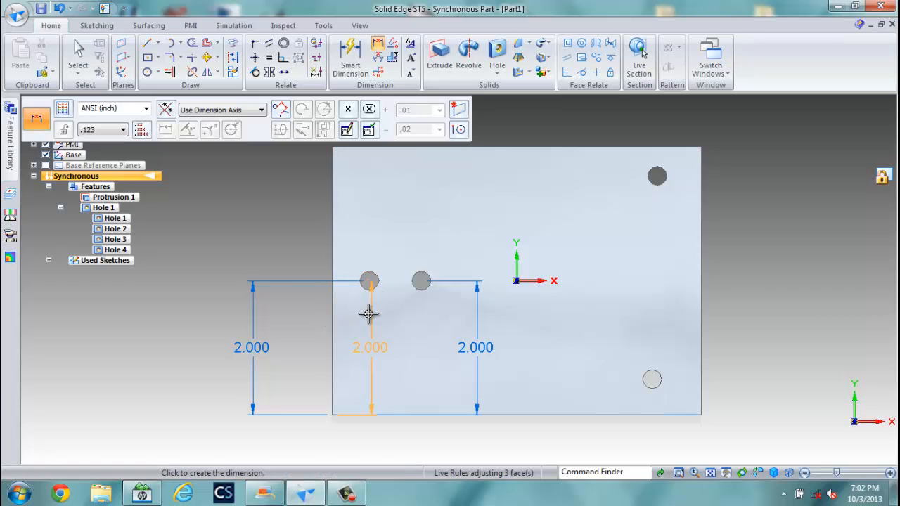
pyautogui.click(379, 443)
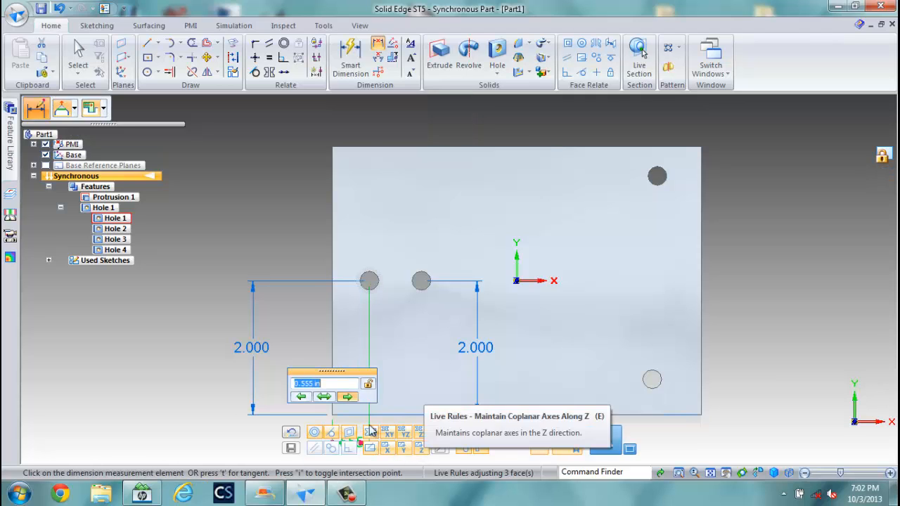
pyautogui.scroll(1, 427, 366)
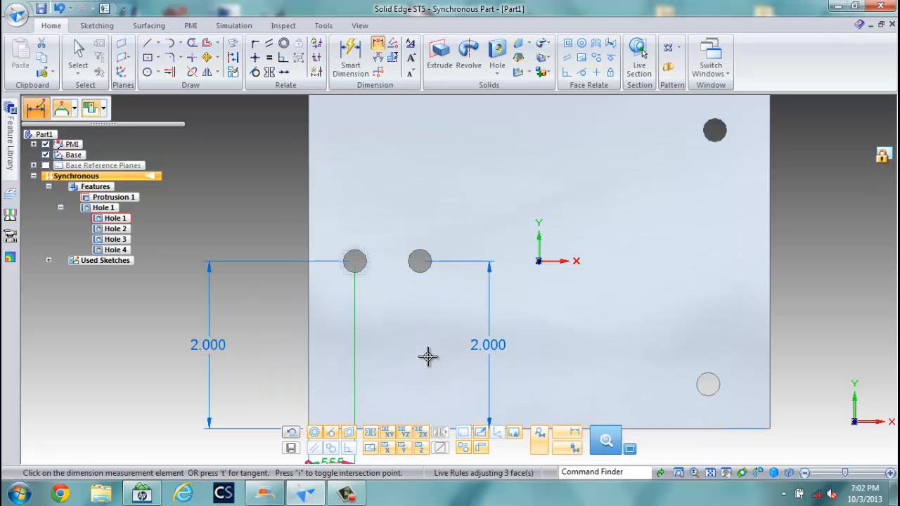
pyautogui.scroll(-4, 428, 357)
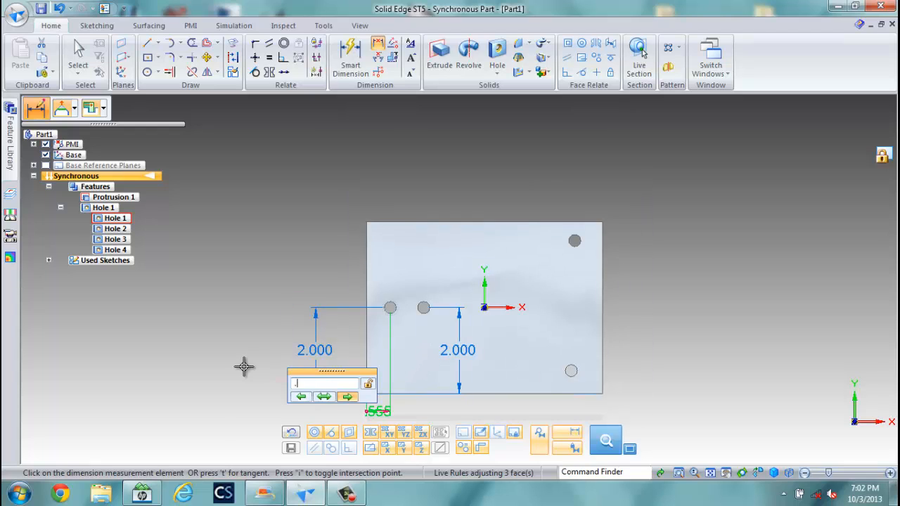
pyautogui.press('Return')
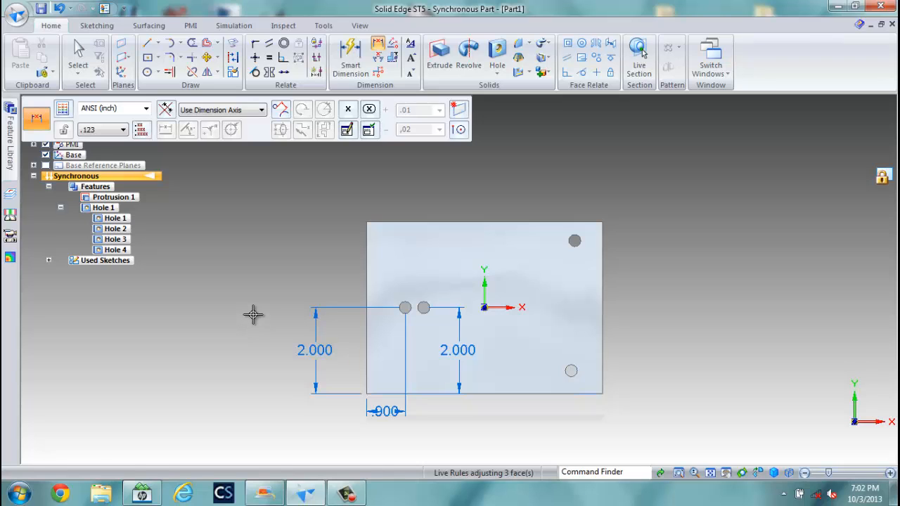
# Dimension the horizontal spacing between the two left-hand holes and set it to 1 in, moving the second hole.
pyautogui.click(405, 303)
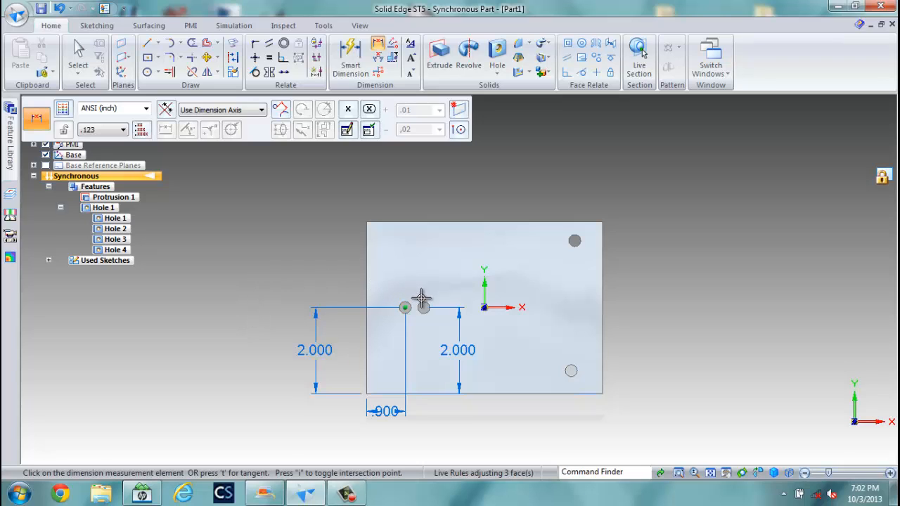
pyautogui.click(422, 303)
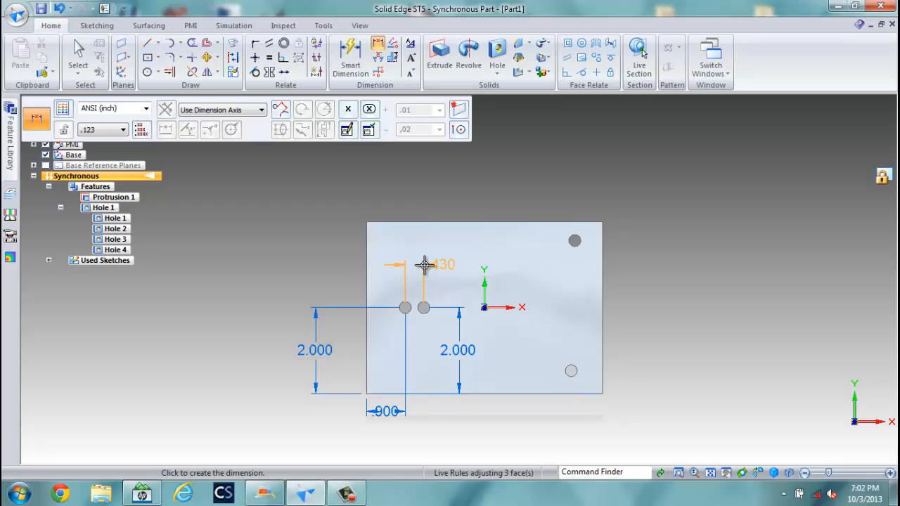
pyautogui.click(427, 264)
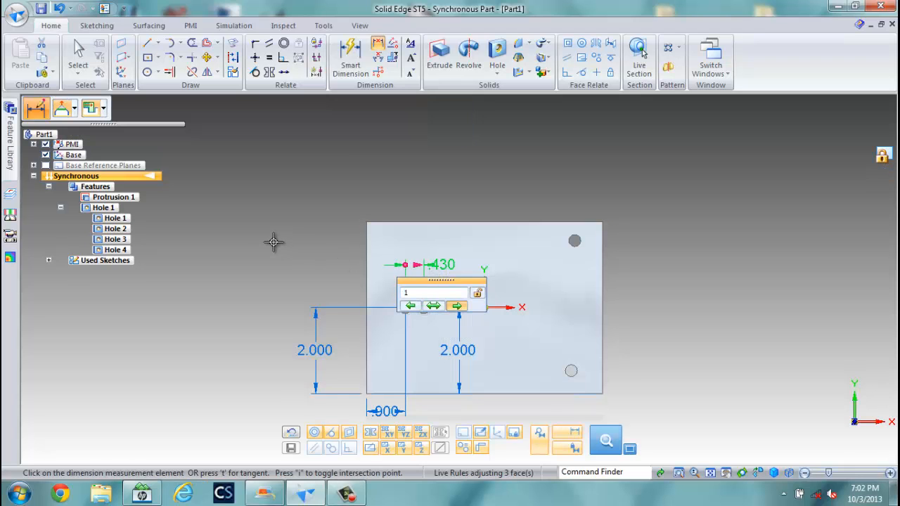
pyautogui.write('1')
pyautogui.press('Return')
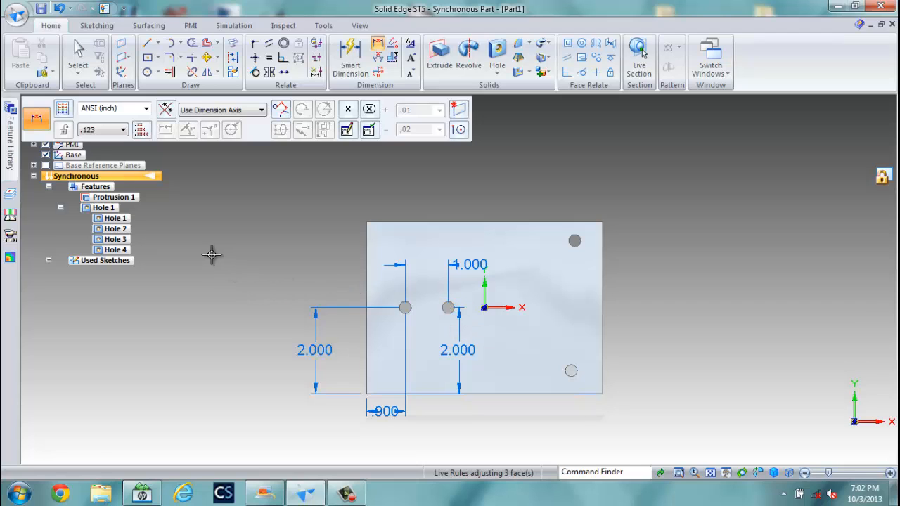
# Dimension the lower-right hole horizontally from the second hole from the left and set the distance to 2.6 in.
pyautogui.click(447, 313)
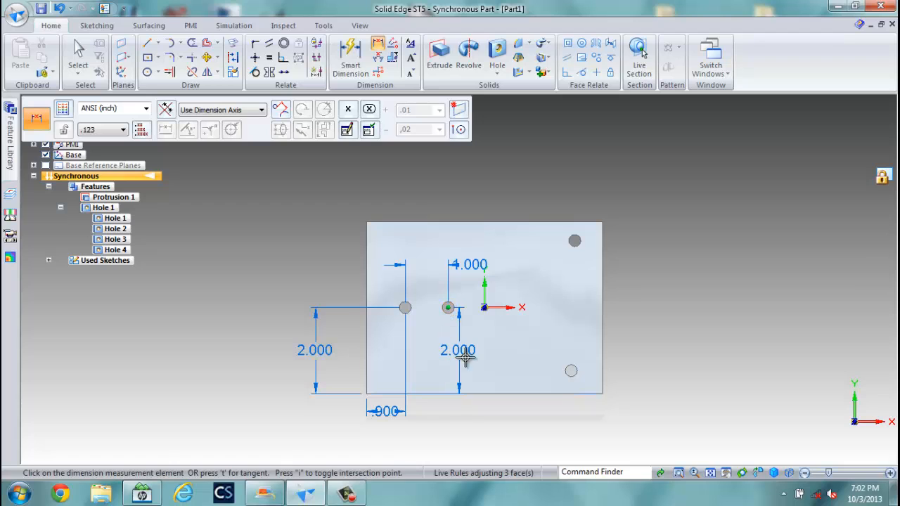
pyautogui.click(573, 368)
pyautogui.click(555, 437)
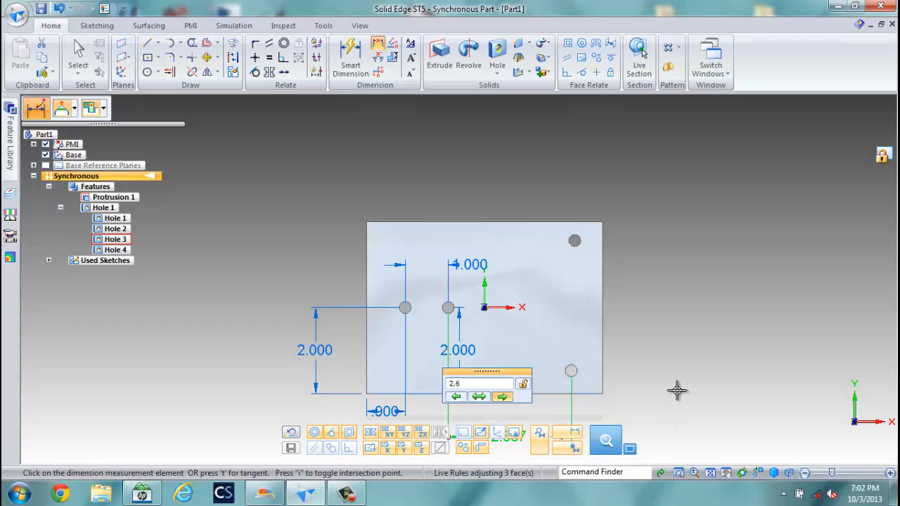
pyautogui.write('2.6')
pyautogui.press('Return')
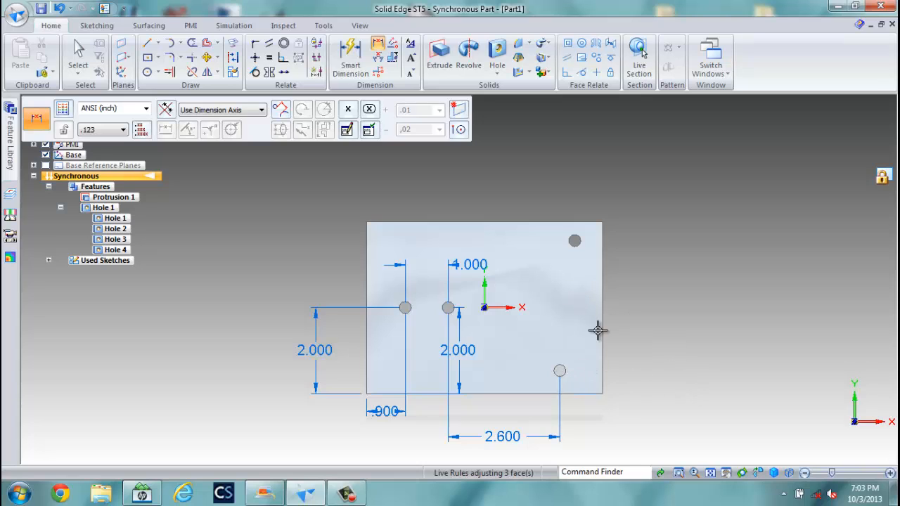
# Dimension the lower-right hole vertically from the plate's lower edge and set the distance to .5 in.
pyautogui.click(587, 395)
pyautogui.click(565, 371)
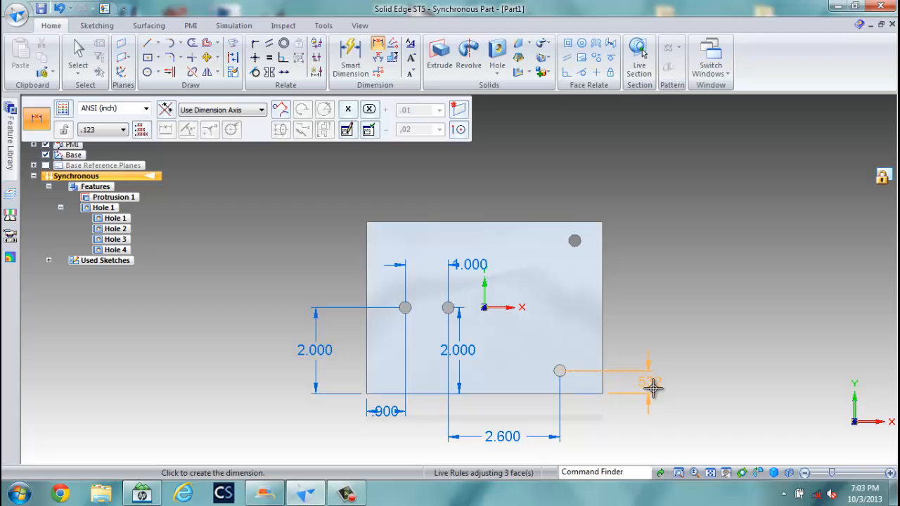
pyautogui.click(668, 385)
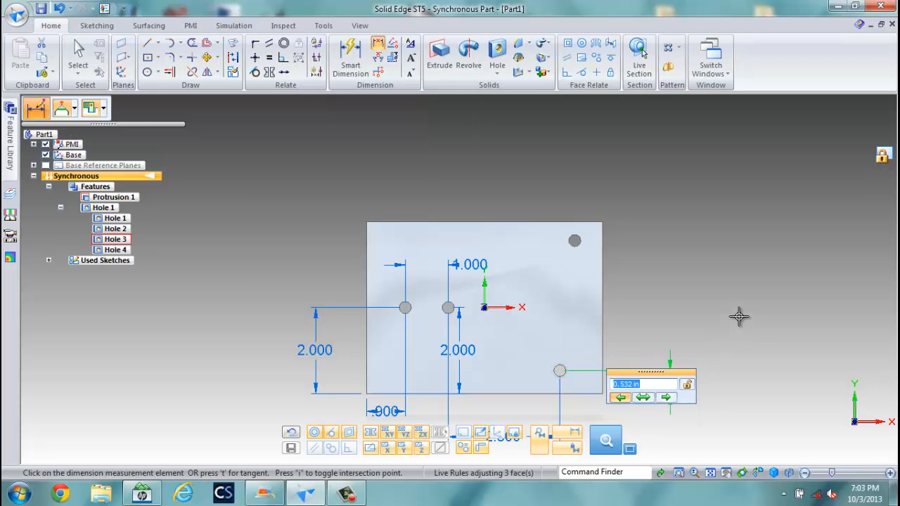
pyautogui.press('Return')
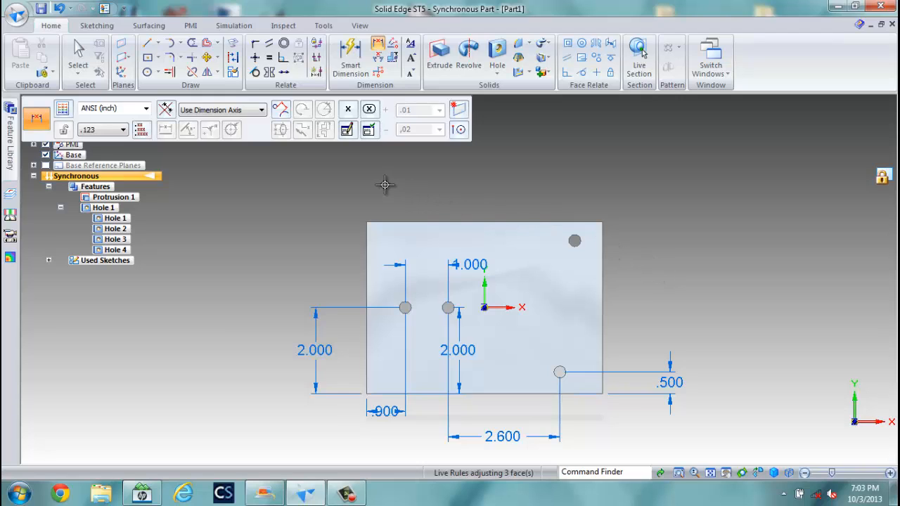
# Dimension the upper-right hole horizontally from the second hole from the left and set the distance to 2.6 in.
pyautogui.click(448, 304)
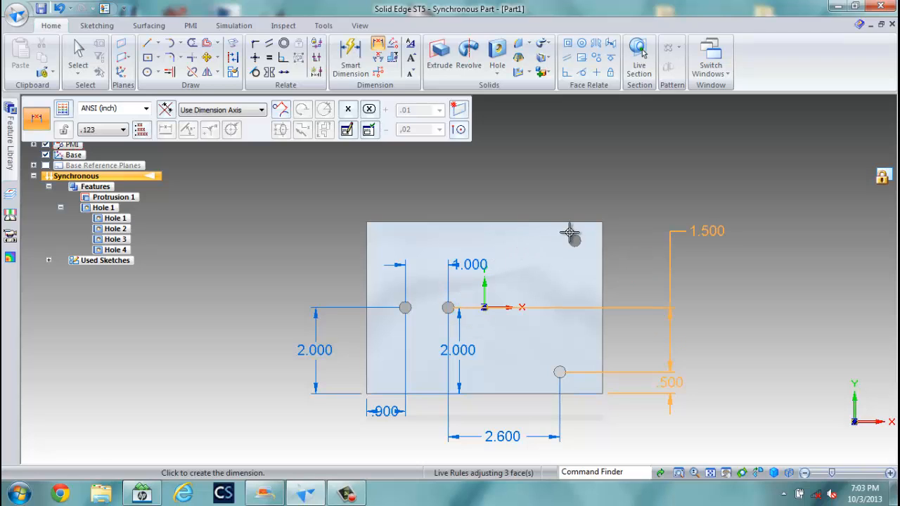
pyautogui.click(533, 207)
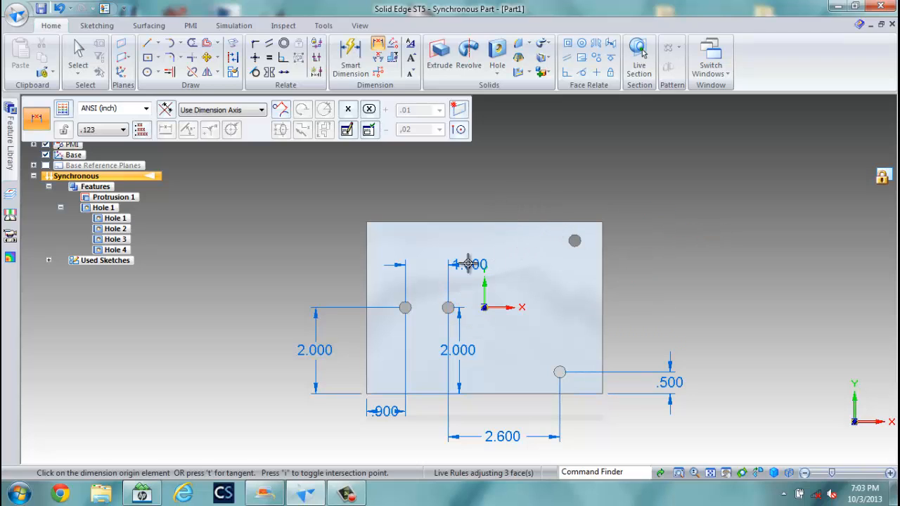
pyautogui.click(448, 307)
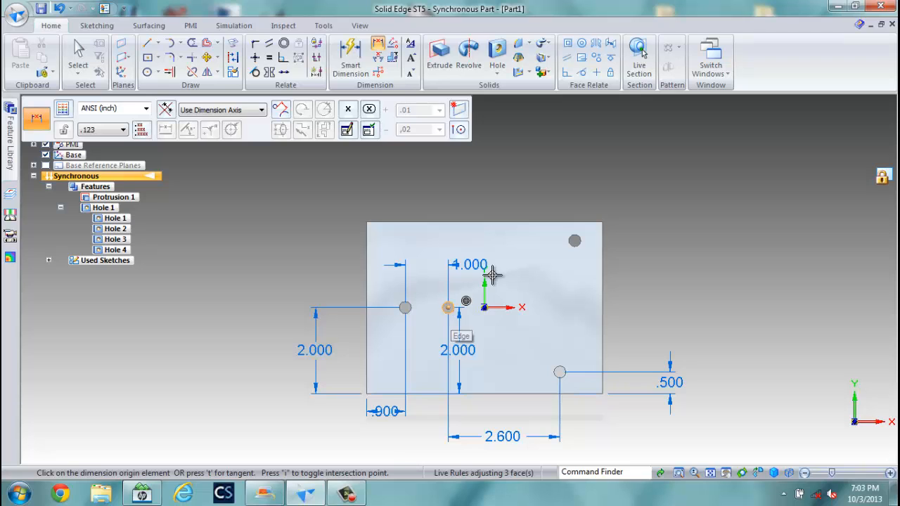
pyautogui.click(575, 241)
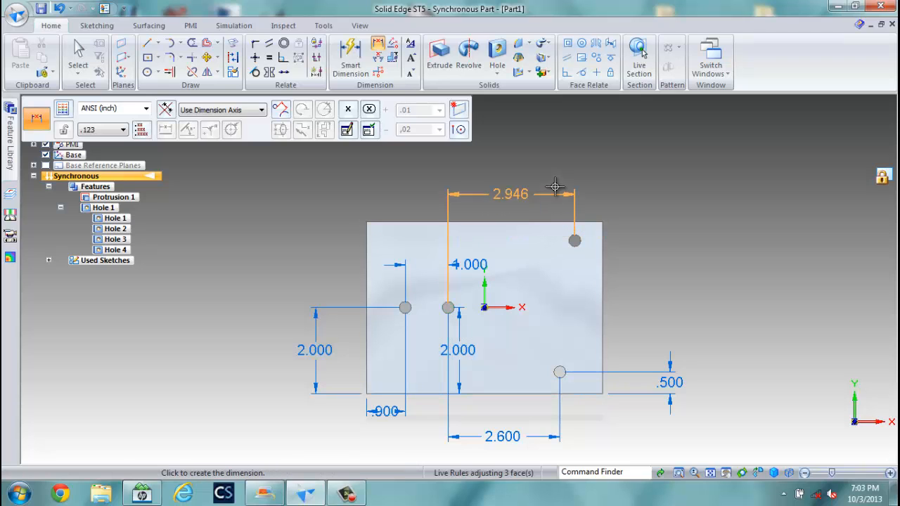
pyautogui.click(575, 182)
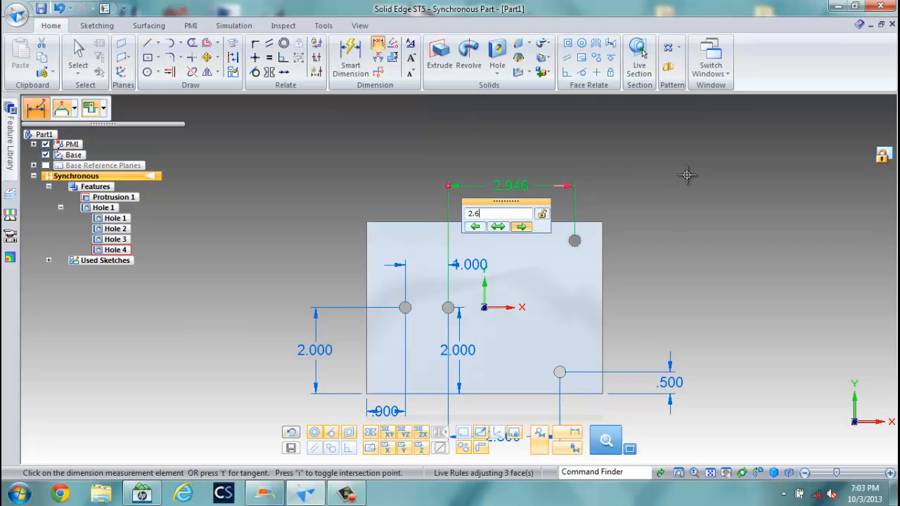
pyautogui.write('2.600')
pyautogui.press('Return')
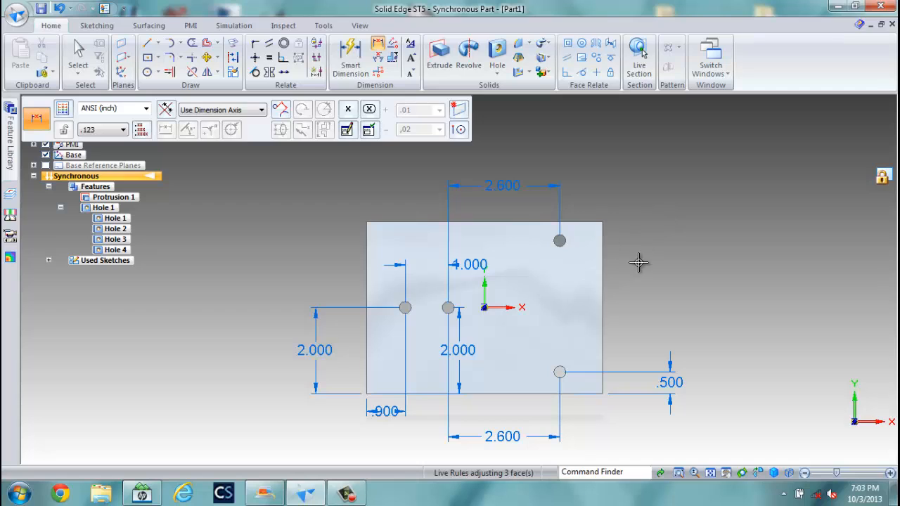
# Dimension the upper-right hole vertically from the plate's upper edge and set the distance to .5 in.
pyautogui.click(589, 221)
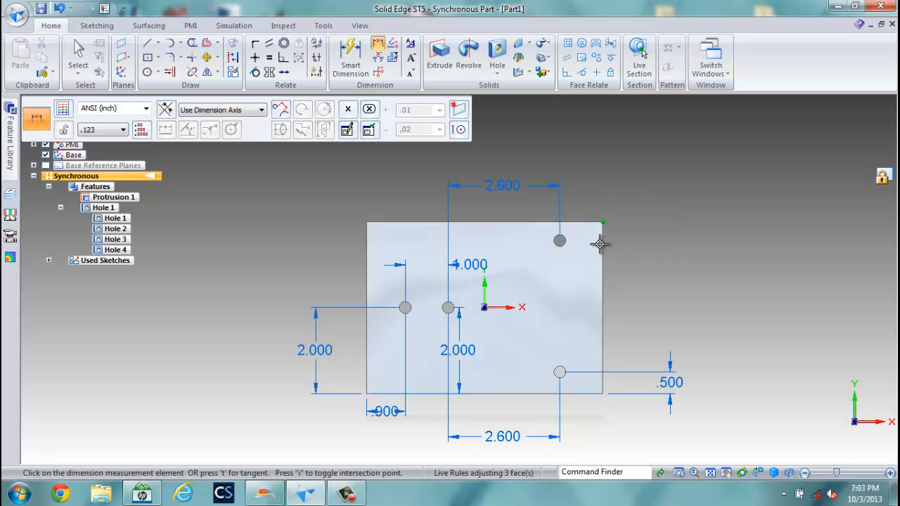
pyautogui.click(565, 240)
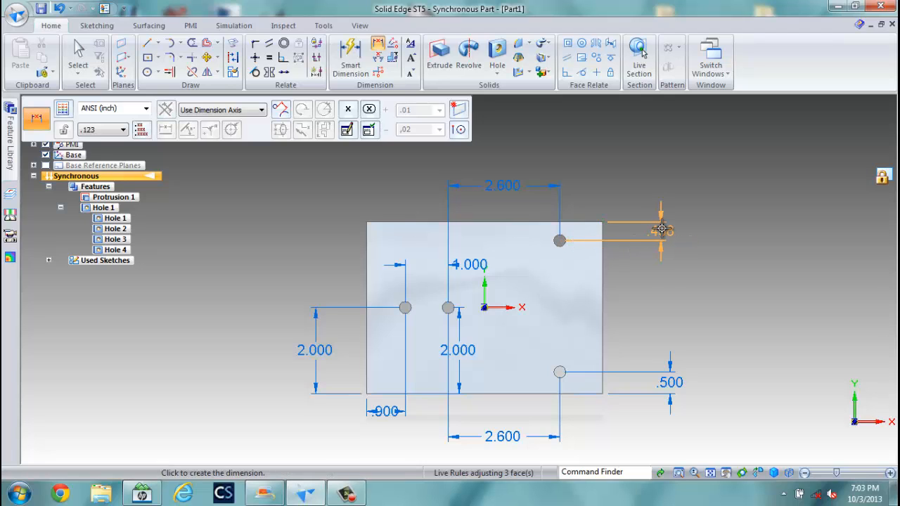
pyautogui.click(662, 228)
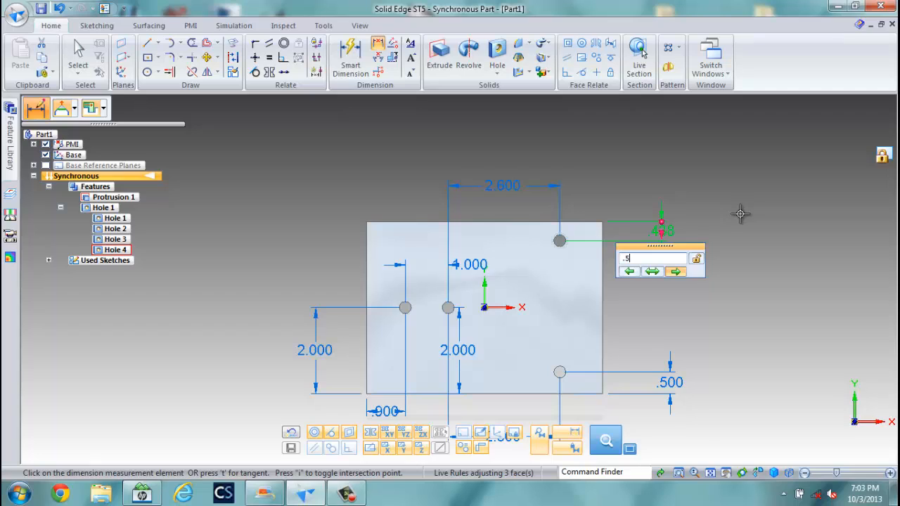
pyautogui.press('Return')
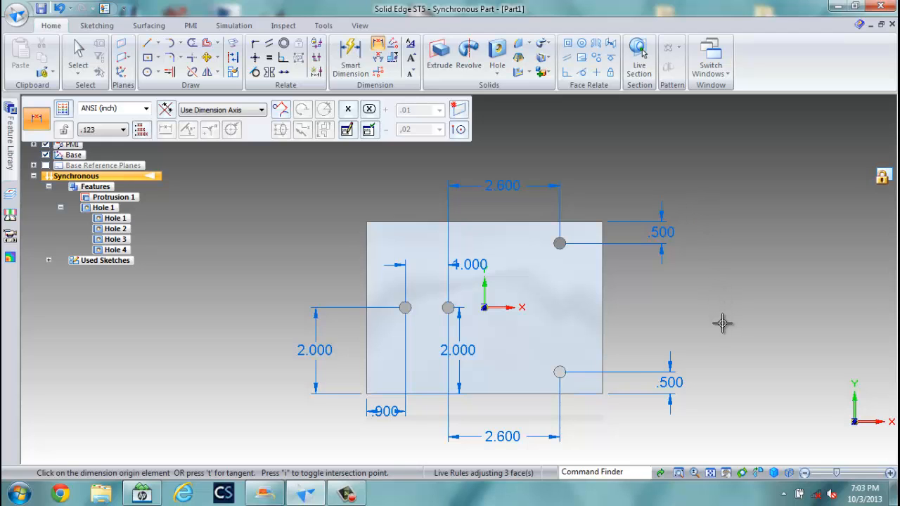
# Hide all PMI dimensions on the plate.
pyautogui.moveTo(707, 305); pyautogui.dragTo(740, 308, button='middle')
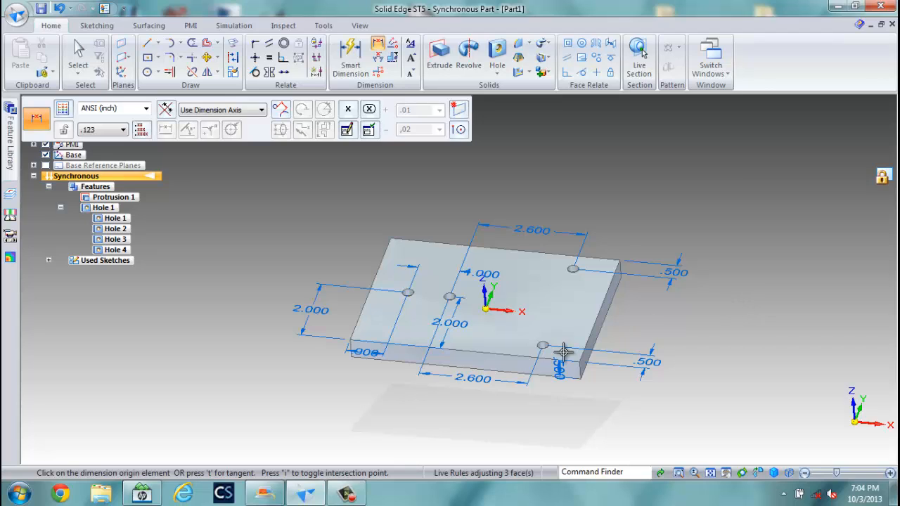
pyautogui.click(492, 355)
pyautogui.moveTo(144, 107); pyautogui.dragTo(386, 103)
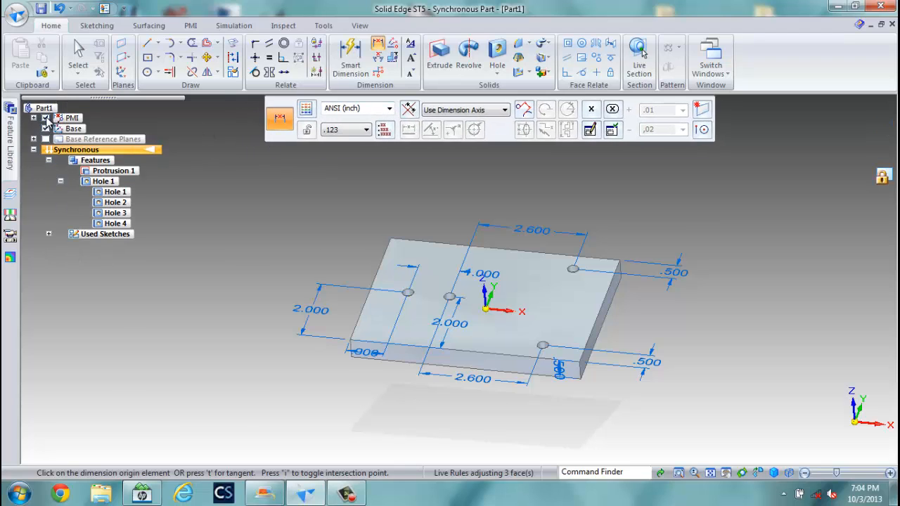
pyautogui.click(46, 119)
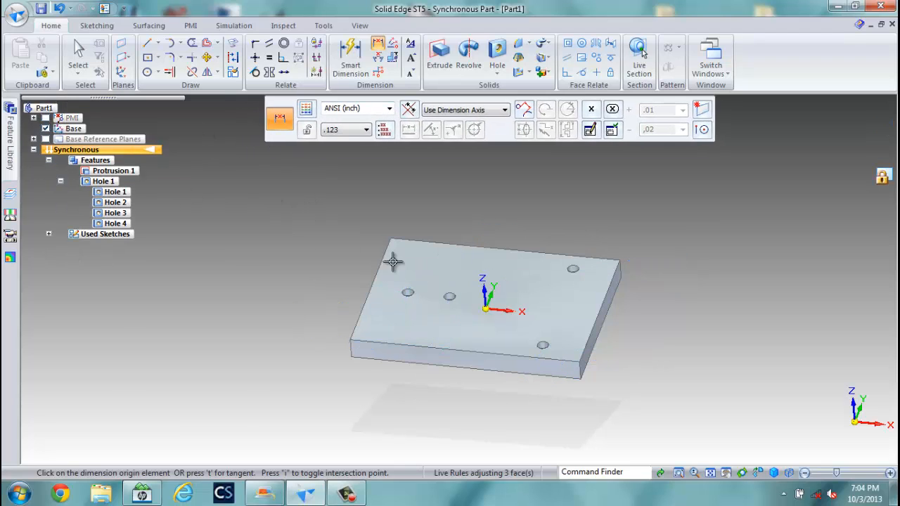
# Chamfer the plate's front top edge with equal setbacks of 0.125 in.
pyautogui.moveTo(512, 322); pyautogui.dragTo(490, 297, button='middle')
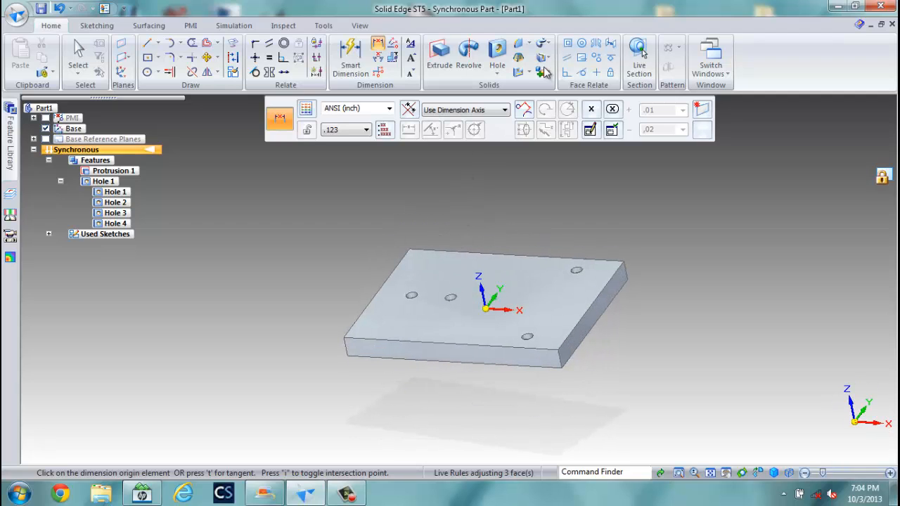
pyautogui.click(528, 45)
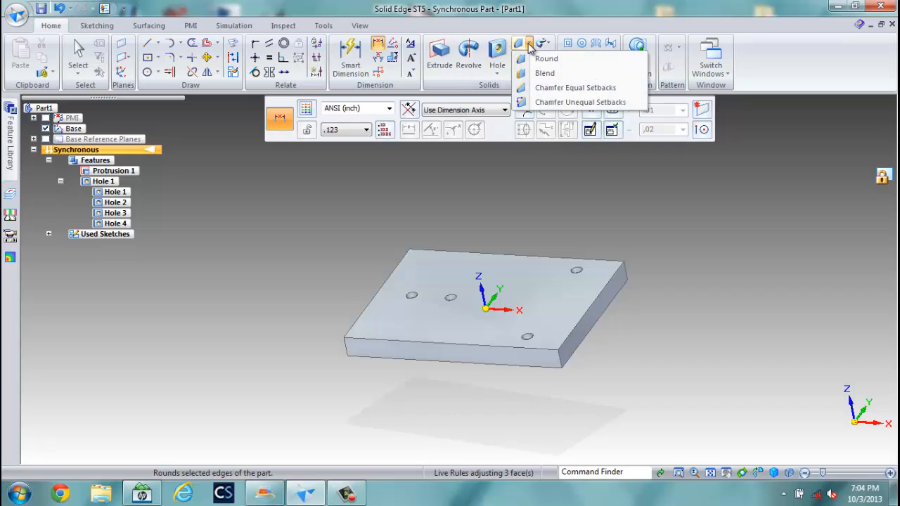
pyautogui.click(543, 88)
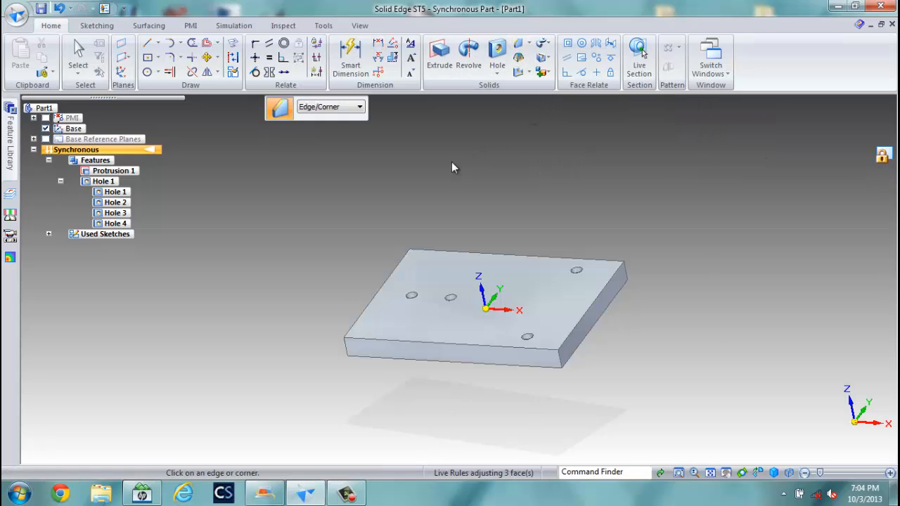
pyautogui.click(400, 343)
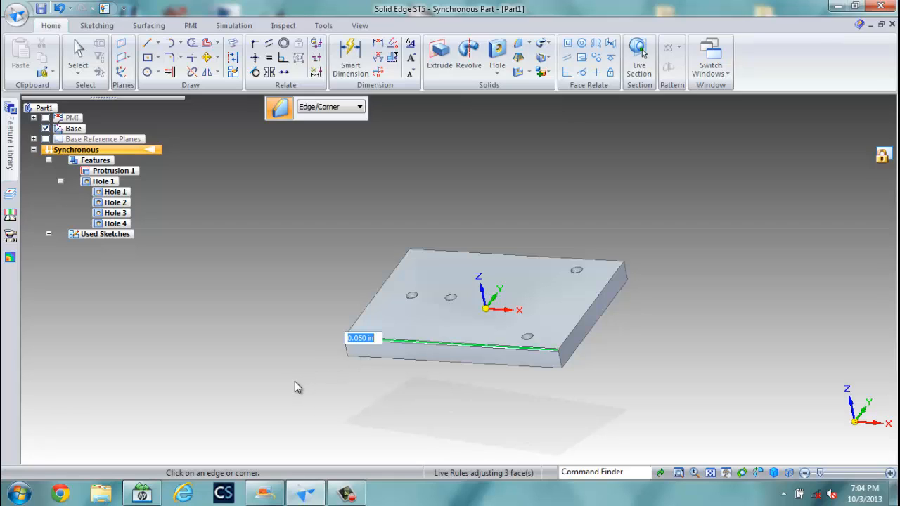
pyautogui.write('125')
pyautogui.press('Return')
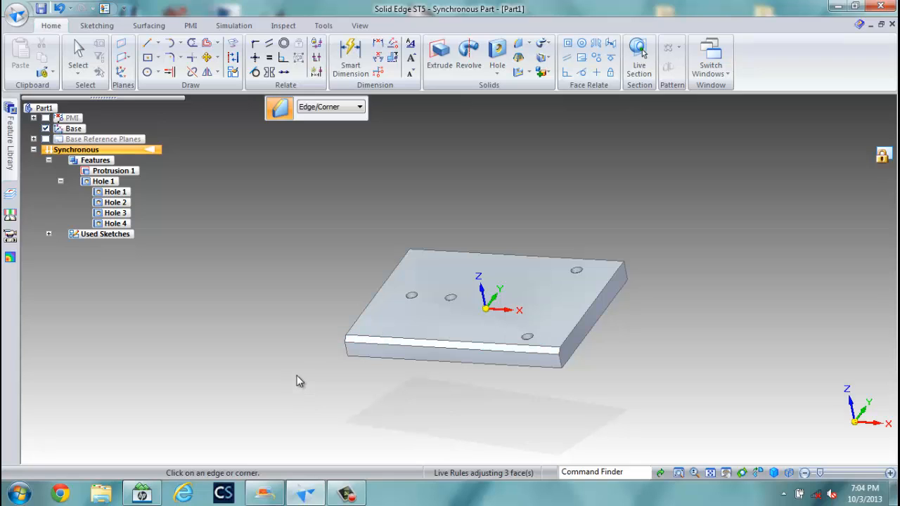
# Chamfer the remaining three top edges of the plate with equal setbacks of 0.125 in.
pyautogui.click(365, 308)
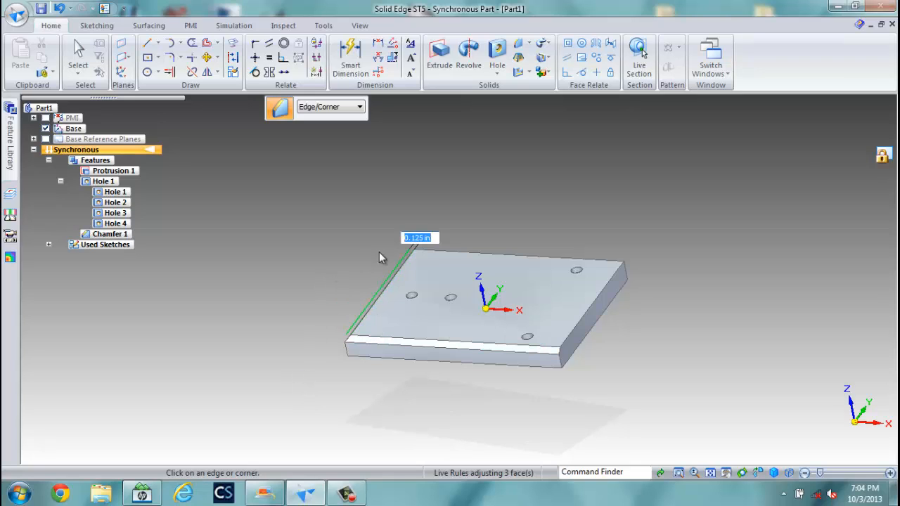
pyautogui.click(575, 261)
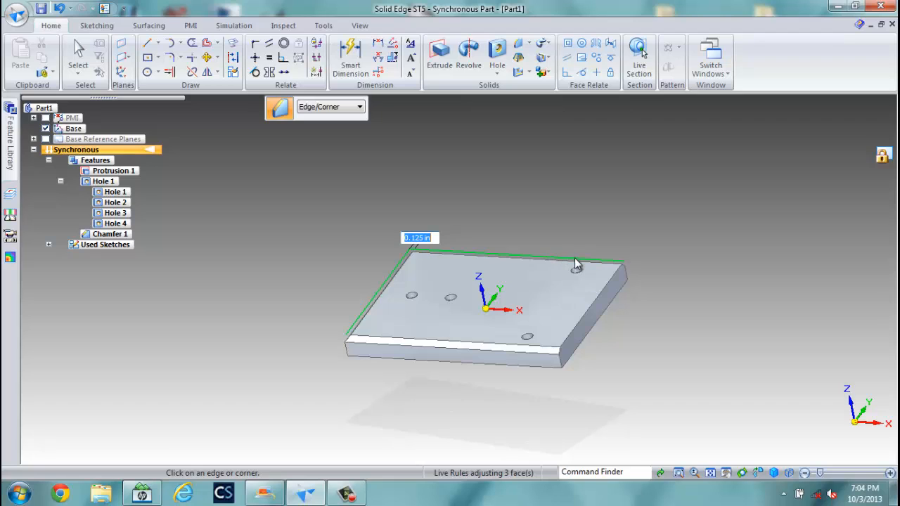
pyautogui.click(591, 304)
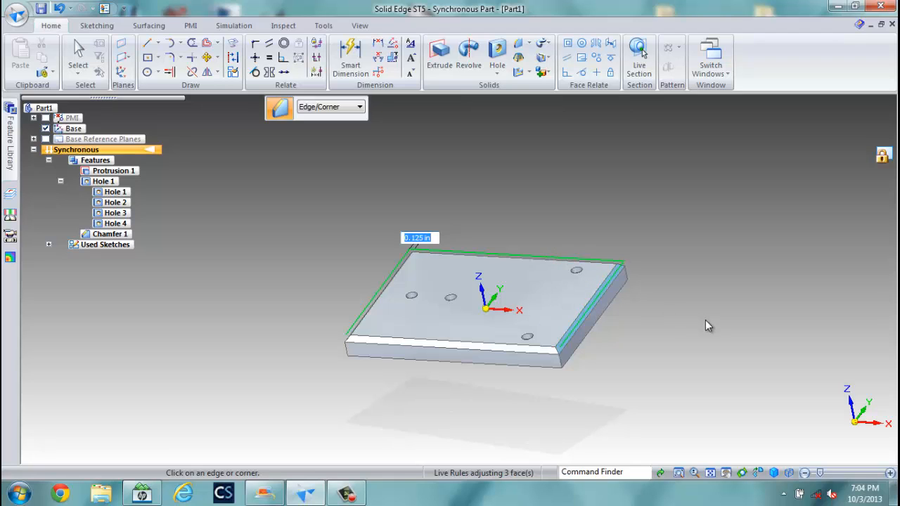
pyautogui.moveTo(706, 320); pyautogui.dragTo(699, 251, button='middle')
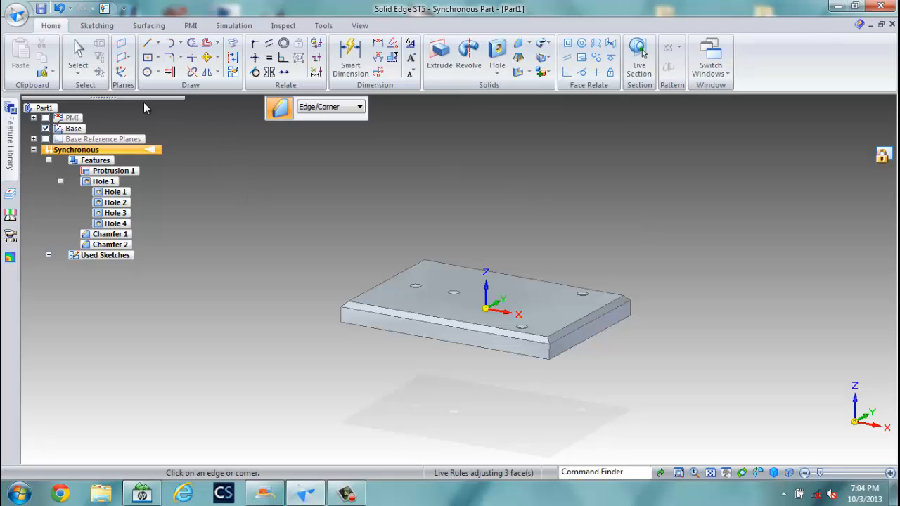
# Assign the Steel material from the material table to the plate model.
pyautogui.click(17, 14)
pyautogui.moveTo(26, 87)
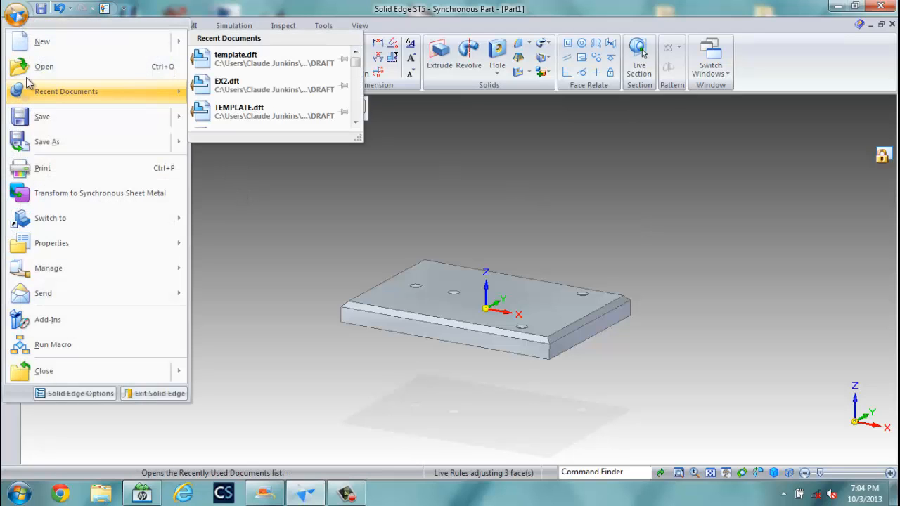
pyautogui.moveTo(60, 246)
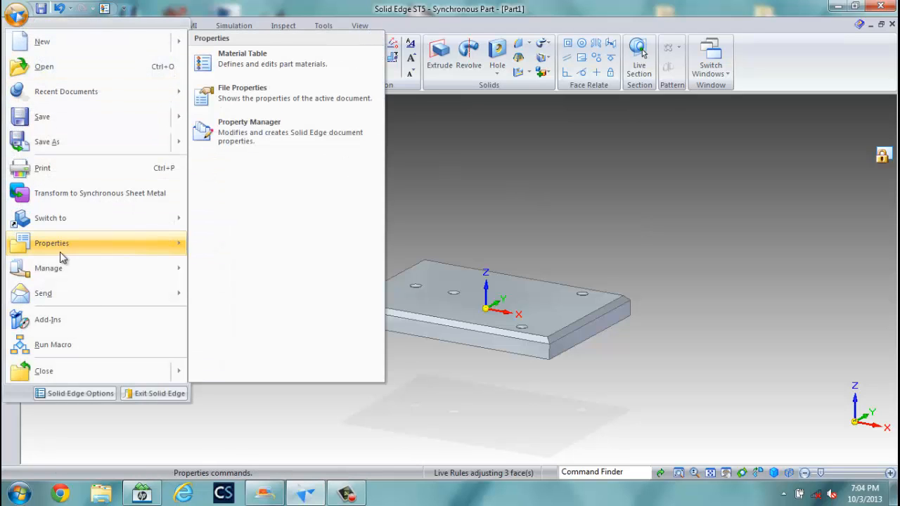
pyautogui.click(257, 63)
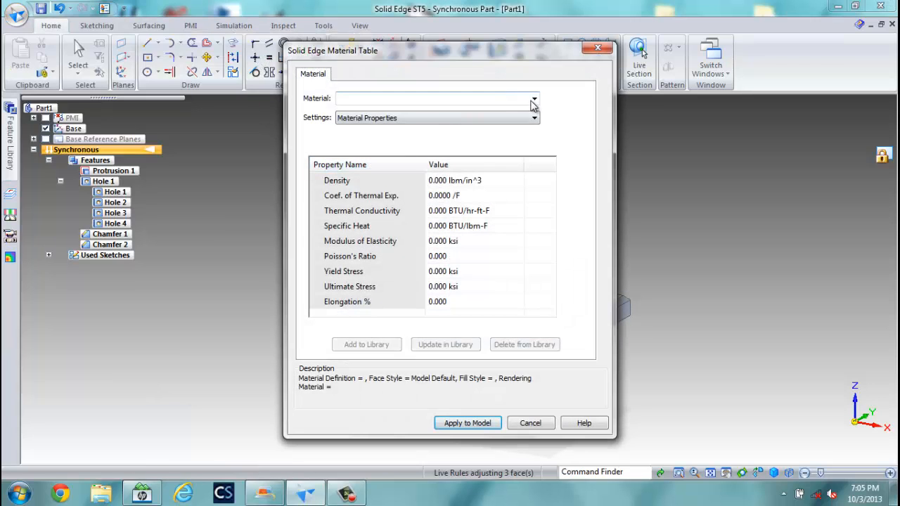
pyautogui.click(534, 99)
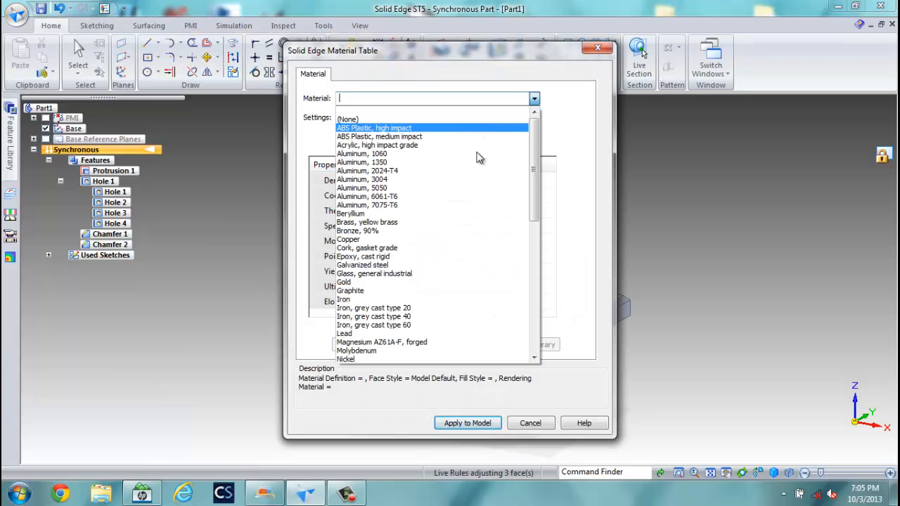
pyautogui.moveTo(536, 172); pyautogui.dragTo(537, 284)
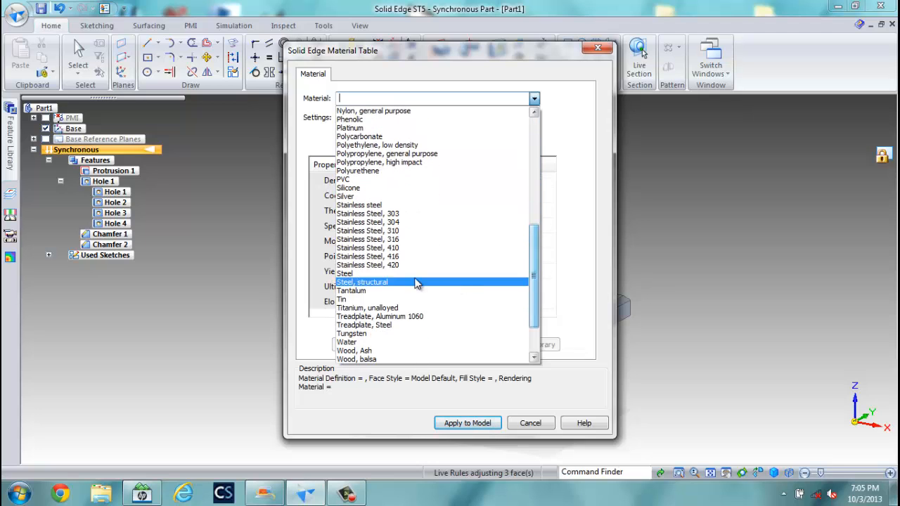
pyautogui.click(380, 273)
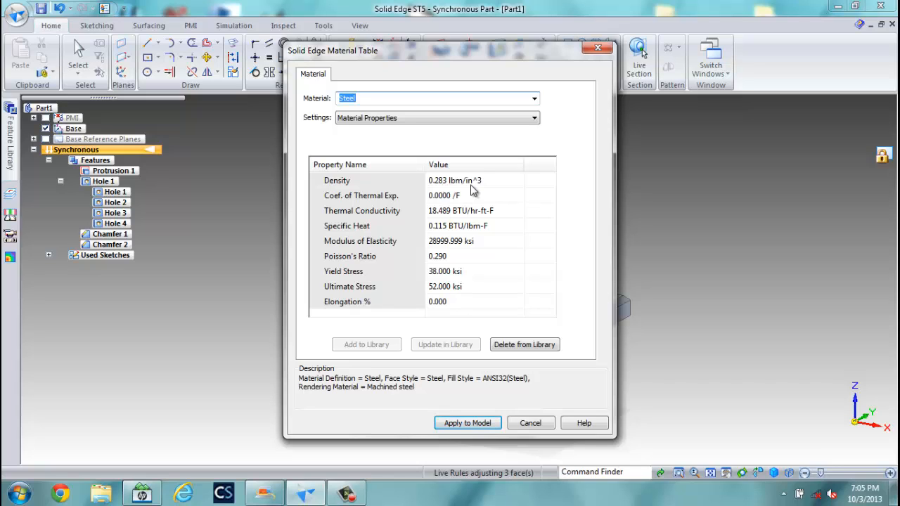
pyautogui.click(467, 424)
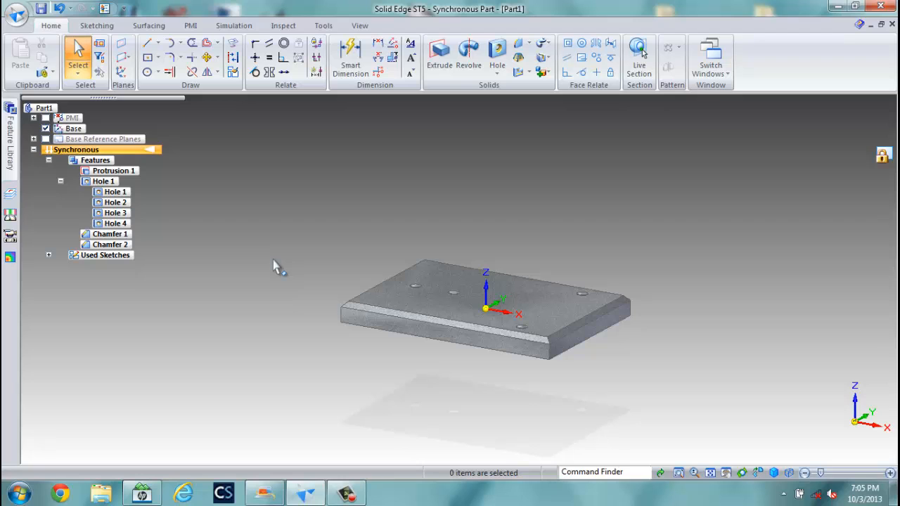
# In the file's summary properties, set the title to BASE PLATE and the subject to STEAM ENGINE.
pyautogui.click(17, 16)
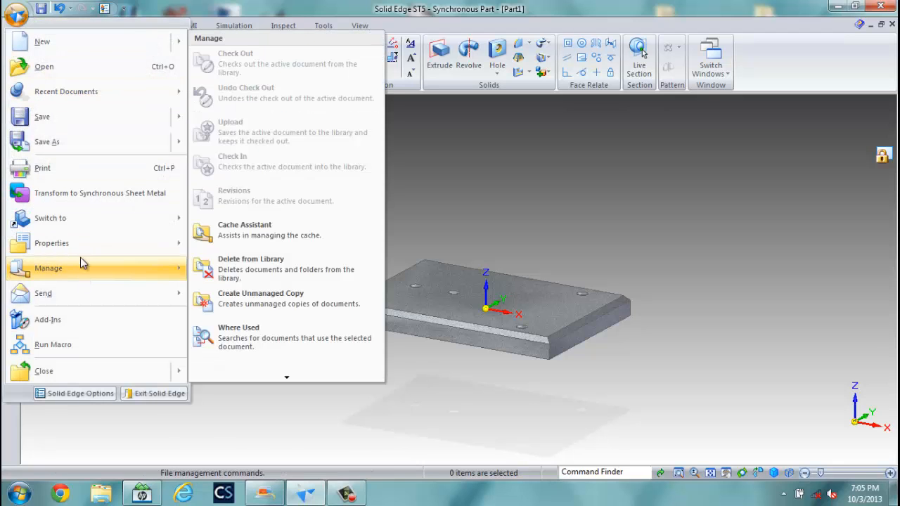
pyautogui.moveTo(81, 254)
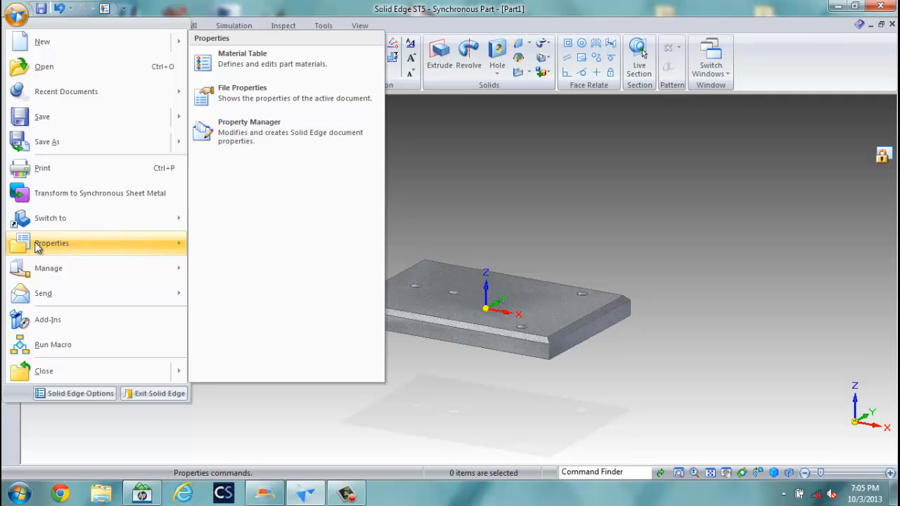
pyautogui.click(248, 89)
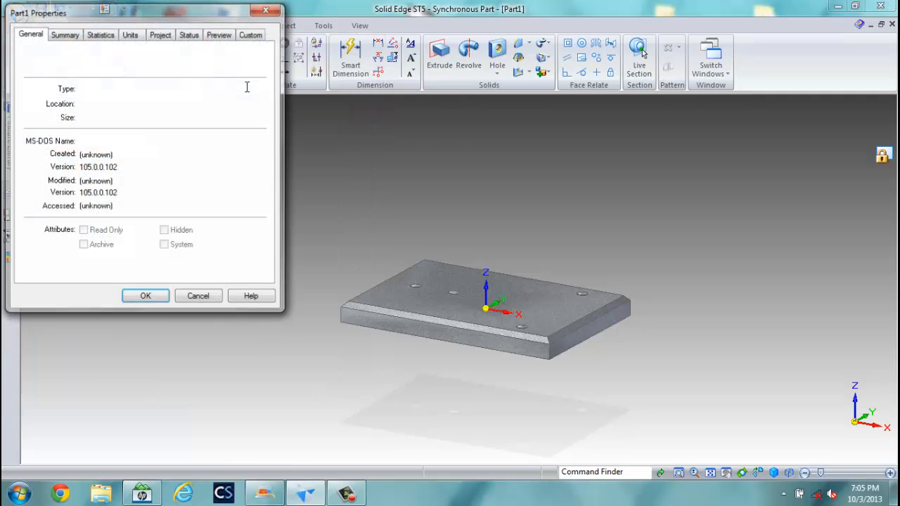
pyautogui.click(63, 35)
pyautogui.click(94, 56)
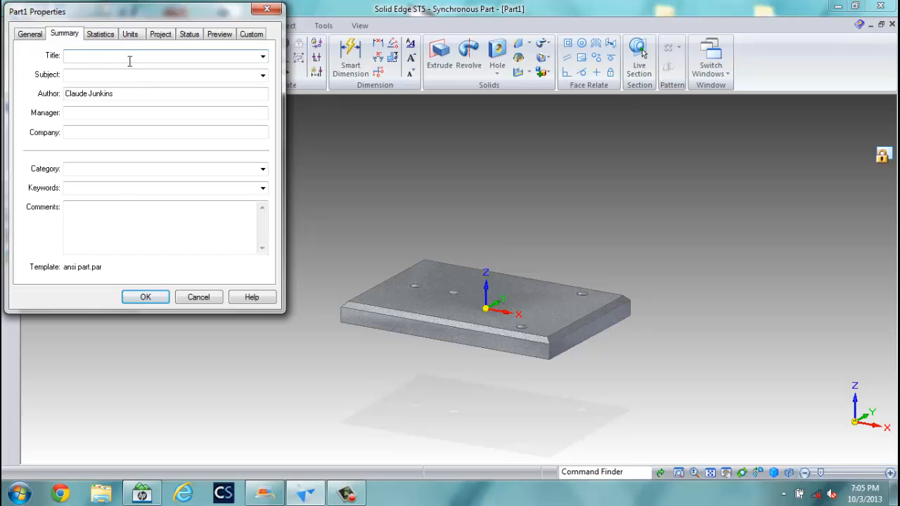
pyautogui.write('BASE PLATE')
pyautogui.click(75, 74)
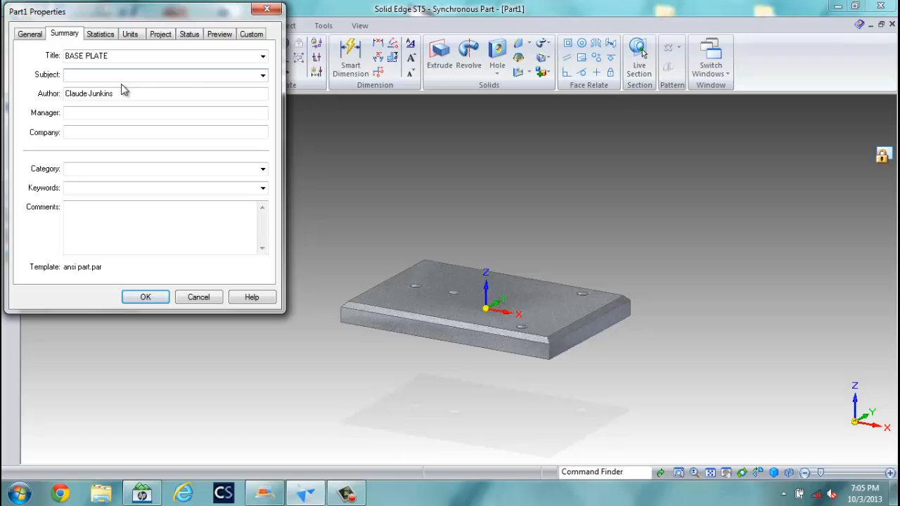
pyautogui.write('STEAM ENGINE')
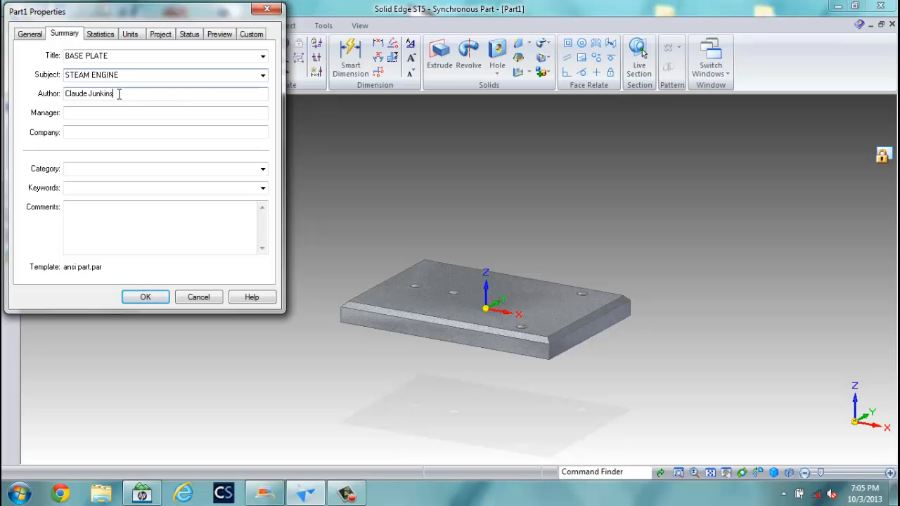
# Replace the author entry with the author's first initial and surname in capitals.
pyautogui.moveTo(120, 94); pyautogui.dragTo(31, 79)
pyautogui.write('C. JUNIN')
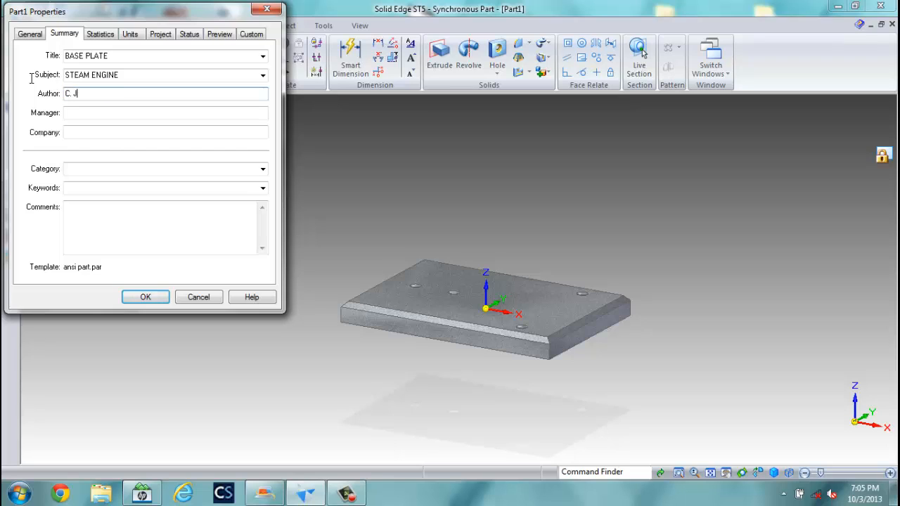
pyautogui.press('BackSpace')
pyautogui.press('BackSpace')
pyautogui.write('KINS')
# Set the manager to MET121 and the company to THE UNIVERSITY OF MAINE in the summary properties.
pyautogui.click(86, 114)
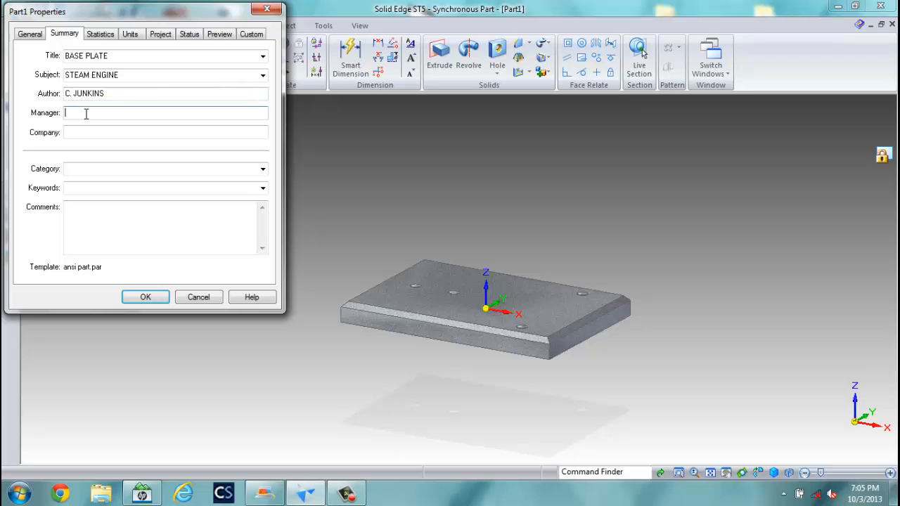
pyautogui.write('HME')
pyautogui.press('BackSpace')
pyautogui.press('BackSpace')
pyautogui.press('BackSpace')
pyautogui.write('MET121')
pyautogui.click(74, 132)
pyautogui.write('IH')
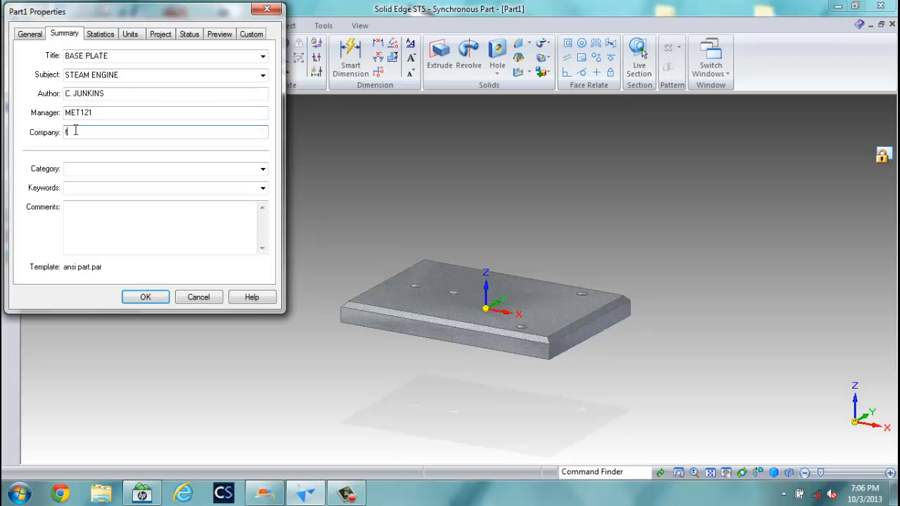
pyautogui.press('BackSpace')
pyautogui.press('BackSpace')
pyautogui.write('THE UNIVERSITY OF MAINE')
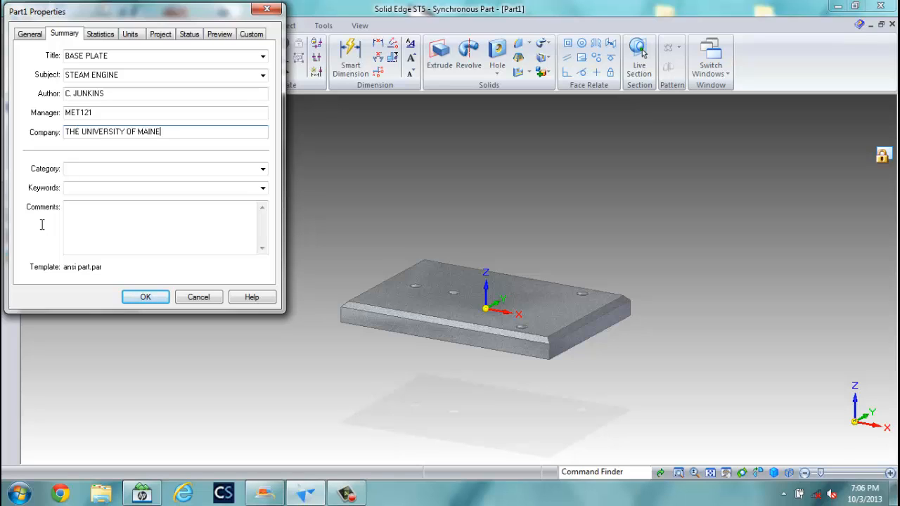
# Enter UNLESS OTHERWISE SPECIFIED DIMENSION ARE IN INCHES in the summary comments, followed by a new line reading ANGLES +-1.0 DEG.
pyautogui.click(86, 220)
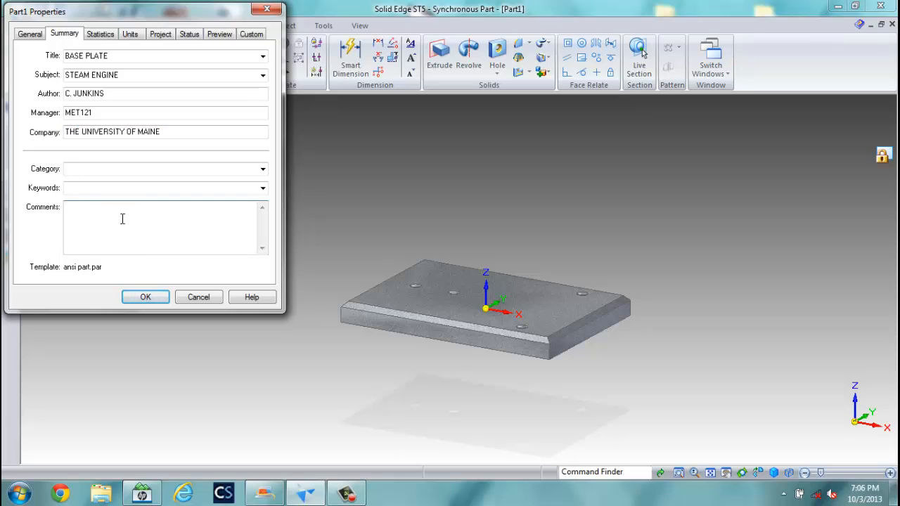
pyautogui.write('UNLESS OTHERWISE SPECIFIED DIMENS')
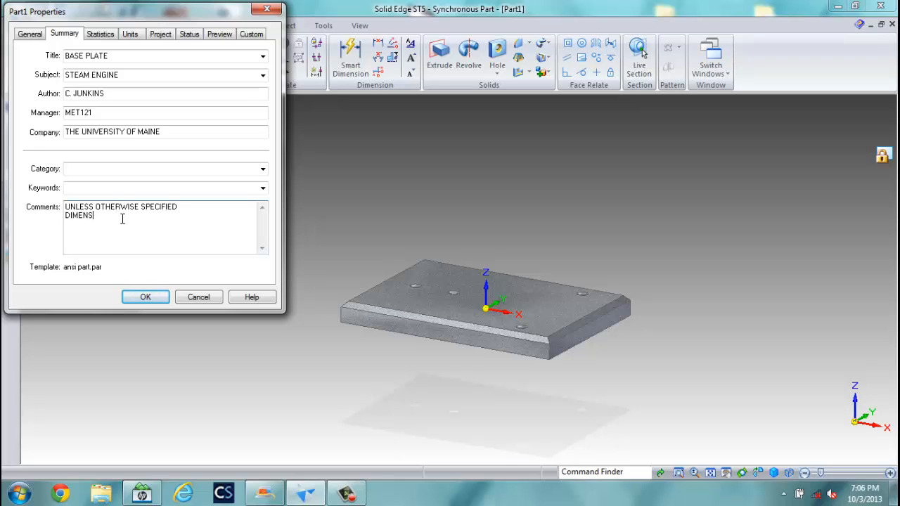
pyautogui.write('ION ARE IN INCHES')
pyautogui.press('Return')
pyautogui.write('ANGLES')
pyautogui.write(' +')
pyautogui.write('-1.0')
pyautogui.write(' DEG. ')
# Add the decimal-place tolerances 2 PL +-.01 3 PL +-.002 as the last line of the summary comments.
pyautogui.write('2 PL')
pyautogui.write(' +-')
pyautogui.write('0')
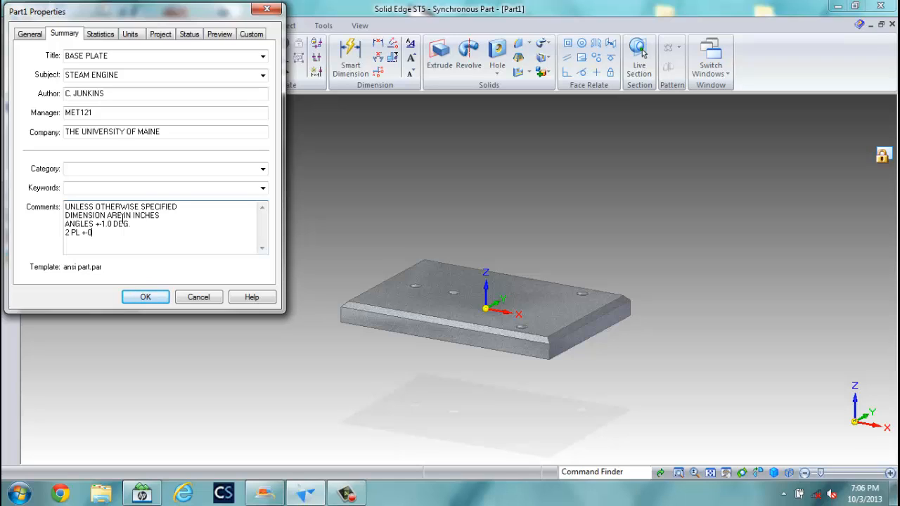
pyautogui.press('BackSpace')
pyautogui.write('.01 2')
pyautogui.press('BackSpace')
pyautogui.write('3 PL +-.002')
pyautogui.click(99, 36)
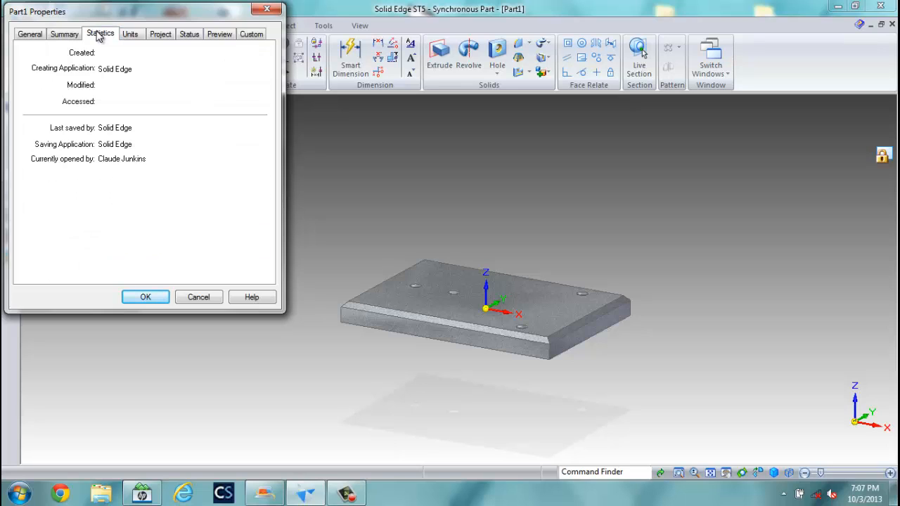
pyautogui.click(74, 36)
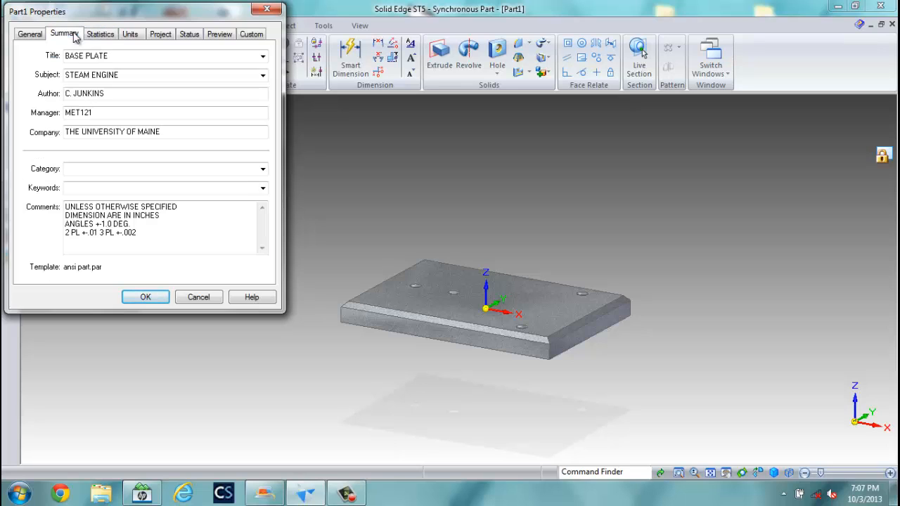
pyautogui.rightClick(169, 235)
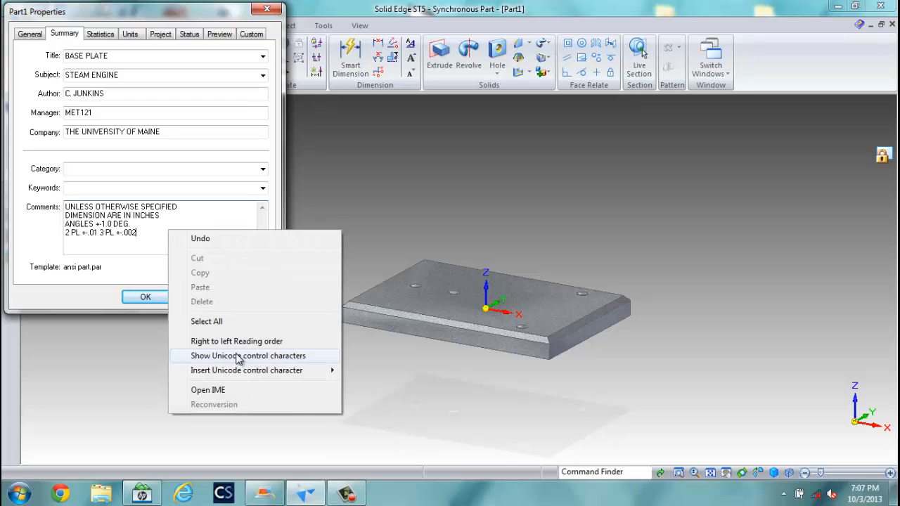
pyautogui.moveTo(249, 373)
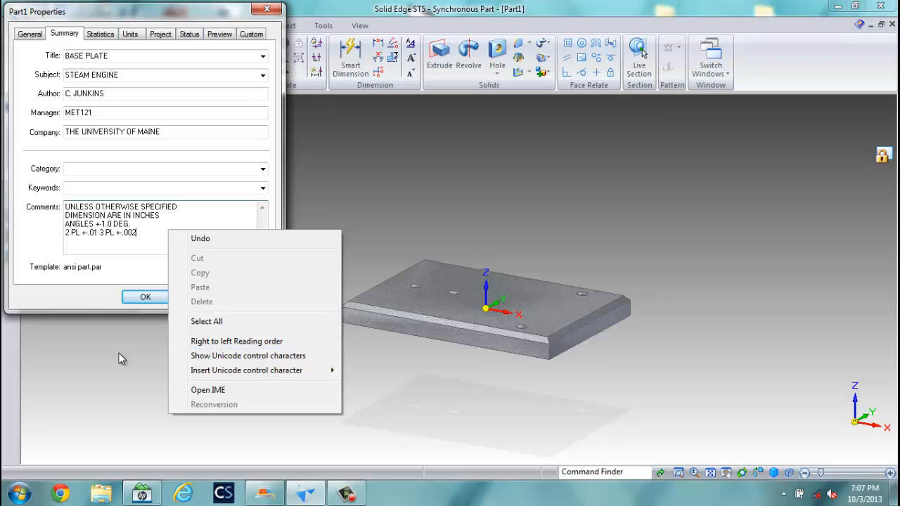
pyautogui.click(232, 357)
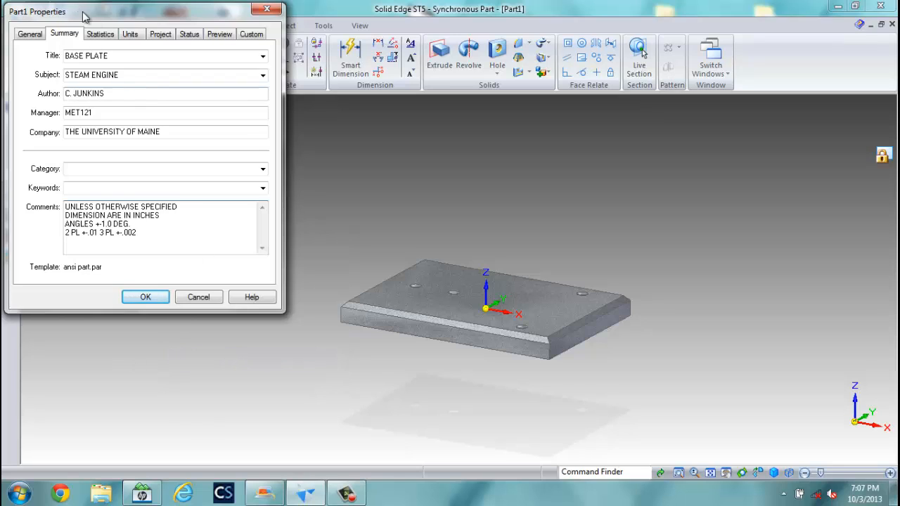
# In the project properties, set the document number to 1, the revision number to 0 and the project name to STEAM ENGINE.
pyautogui.click(109, 38)
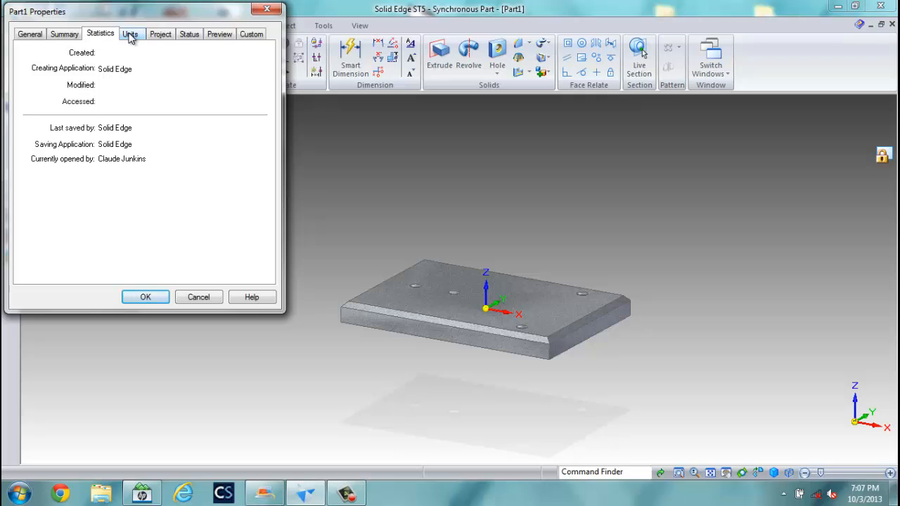
pyautogui.click(130, 35)
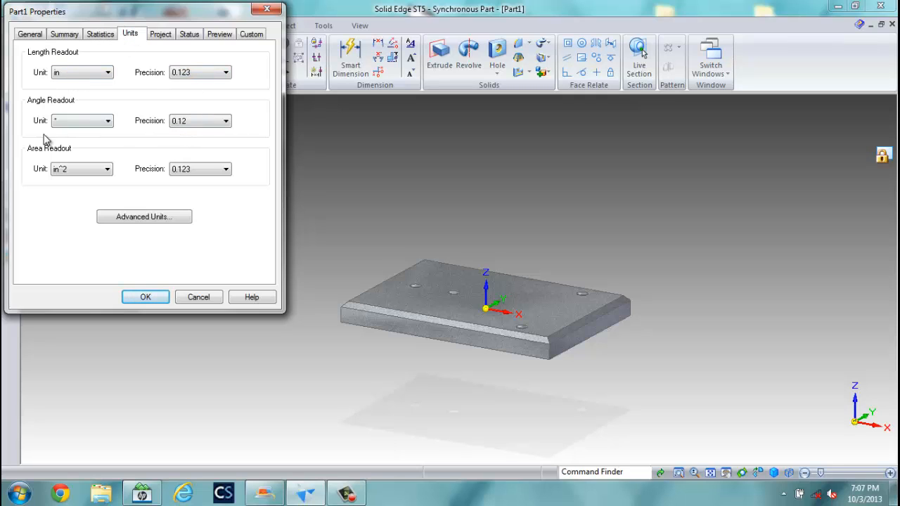
pyautogui.click(160, 37)
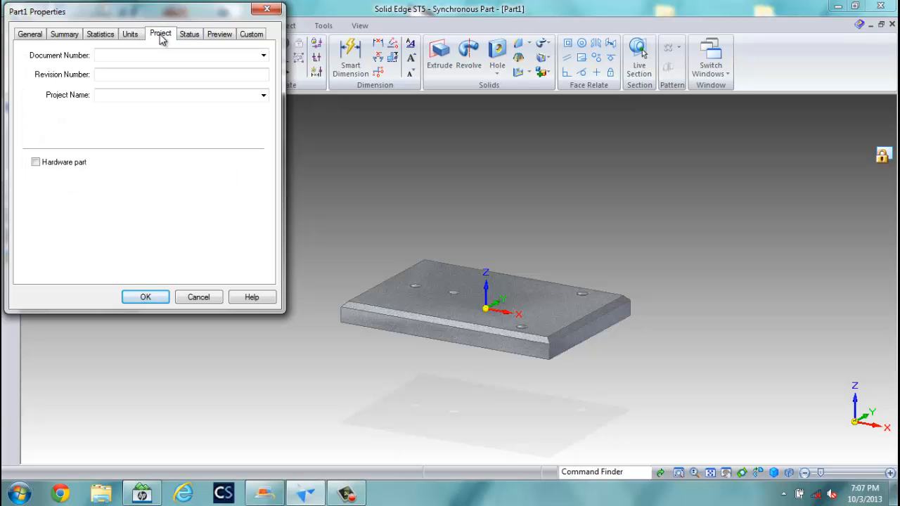
pyautogui.click(163, 54)
pyautogui.write('1')
pyautogui.click(152, 74)
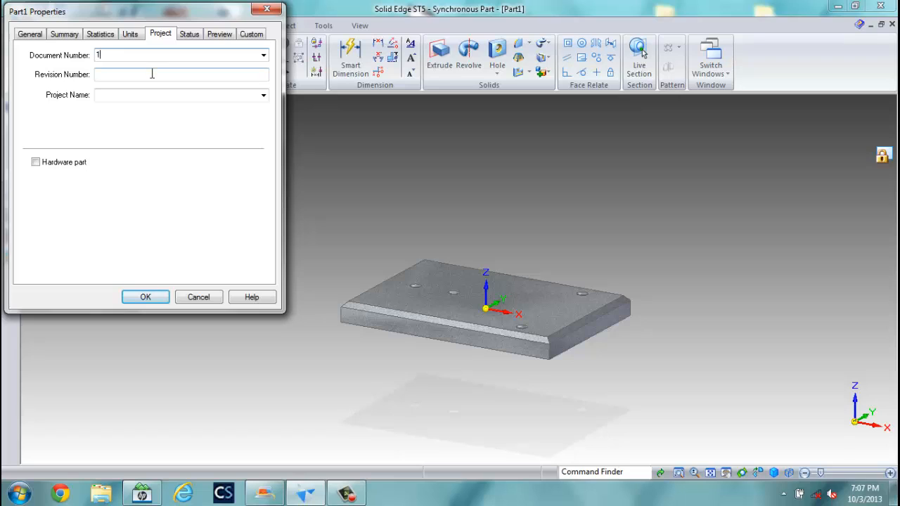
pyautogui.click(151, 76)
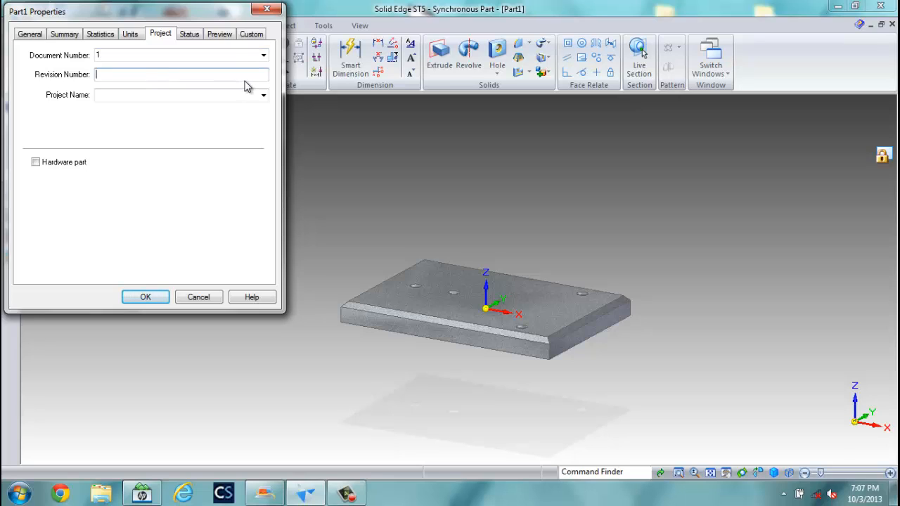
pyautogui.write('0')
pyautogui.click(198, 94)
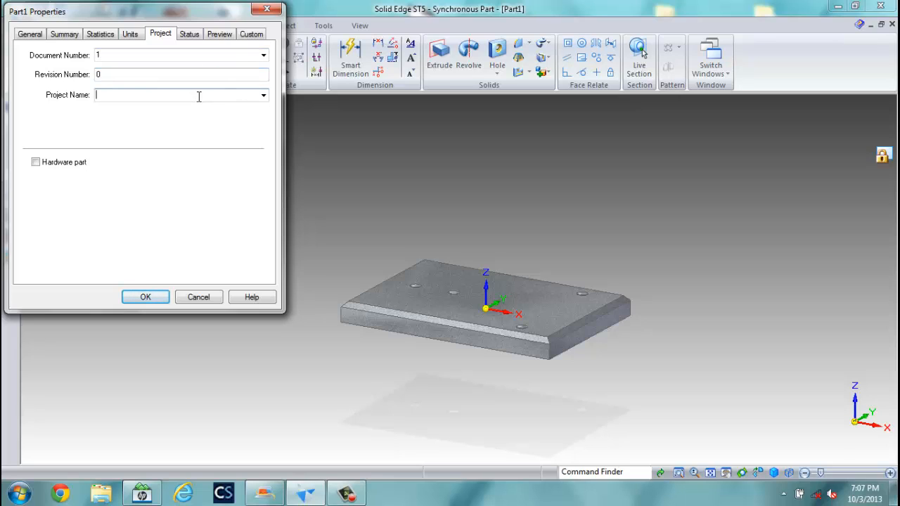
pyautogui.write('STEAM ENGINE')
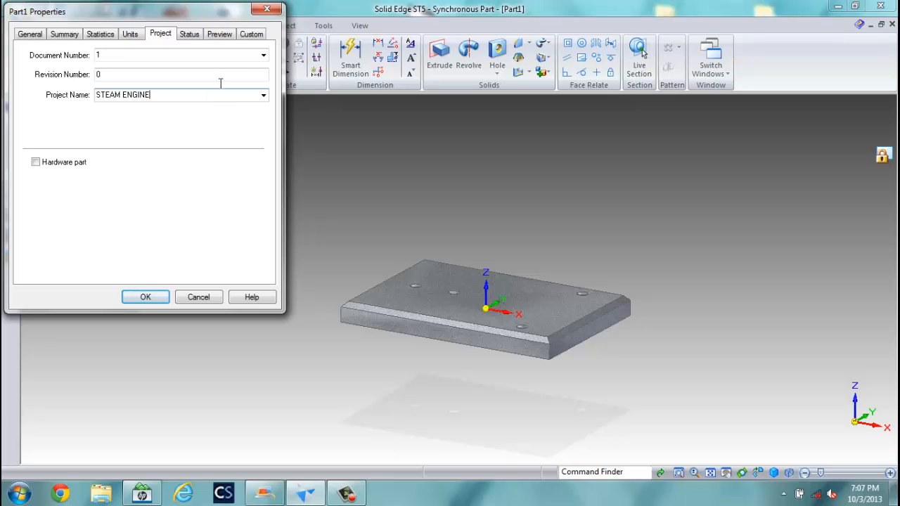
# Look through the status, preview and custom properties, and accept the file property changes.
pyautogui.click(194, 37)
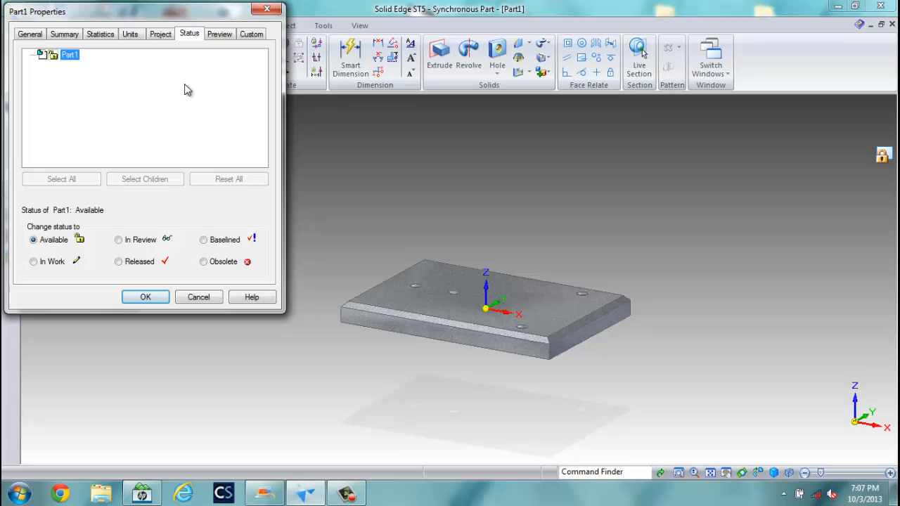
pyautogui.click(219, 35)
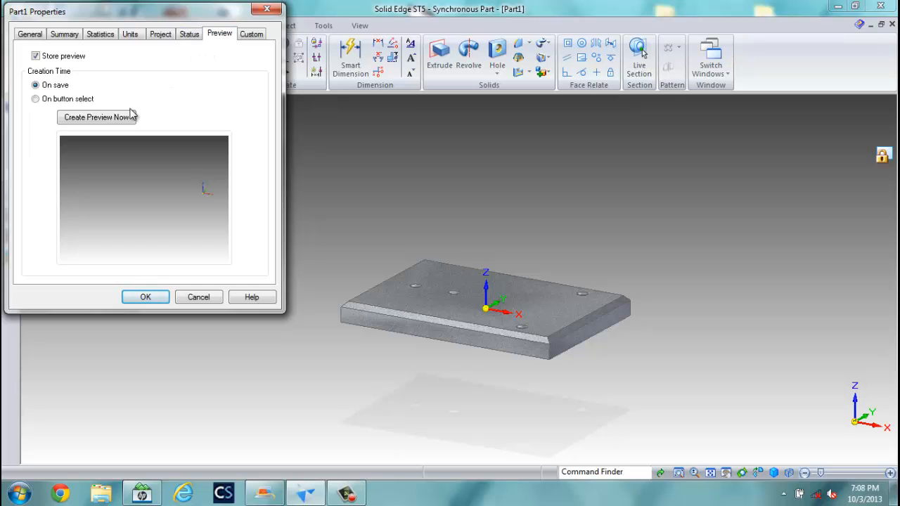
pyautogui.click(251, 35)
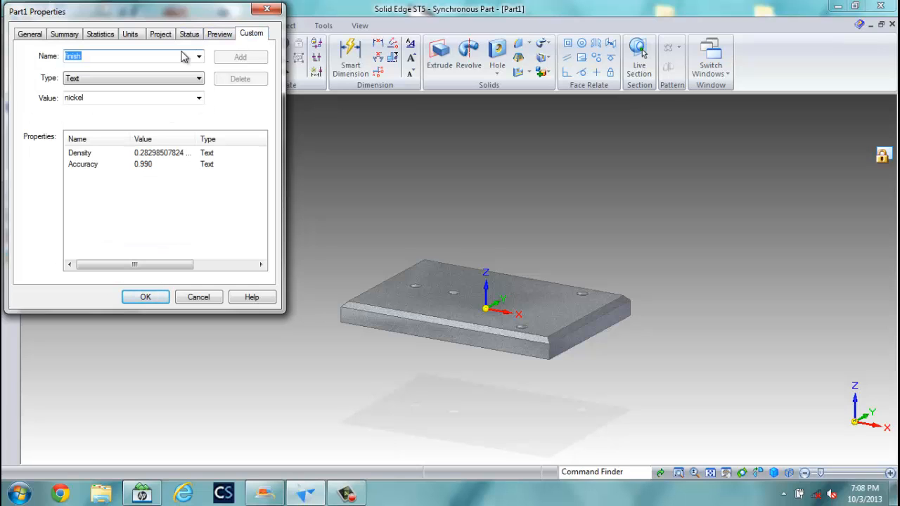
pyautogui.click(146, 297)
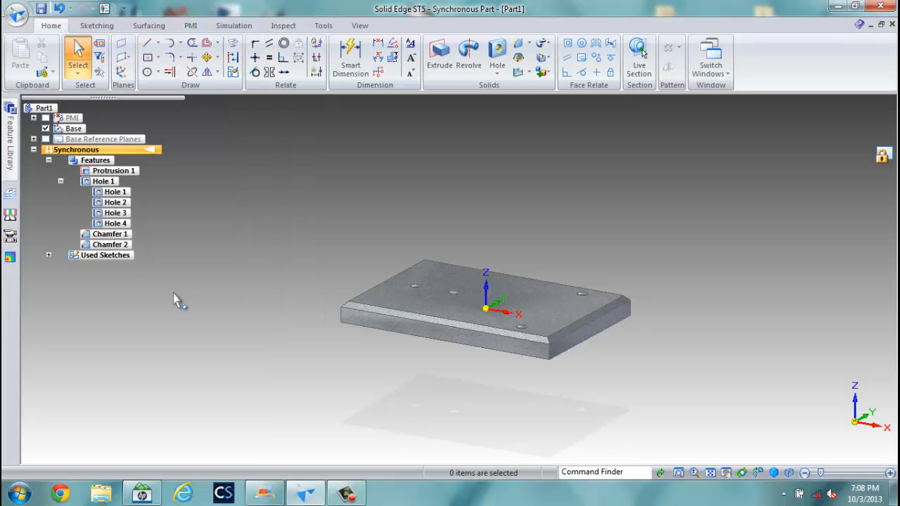
# Save the base plate model as Part1.par in the PART folder under MET121 B and ENGINE.
pyautogui.click(18, 16)
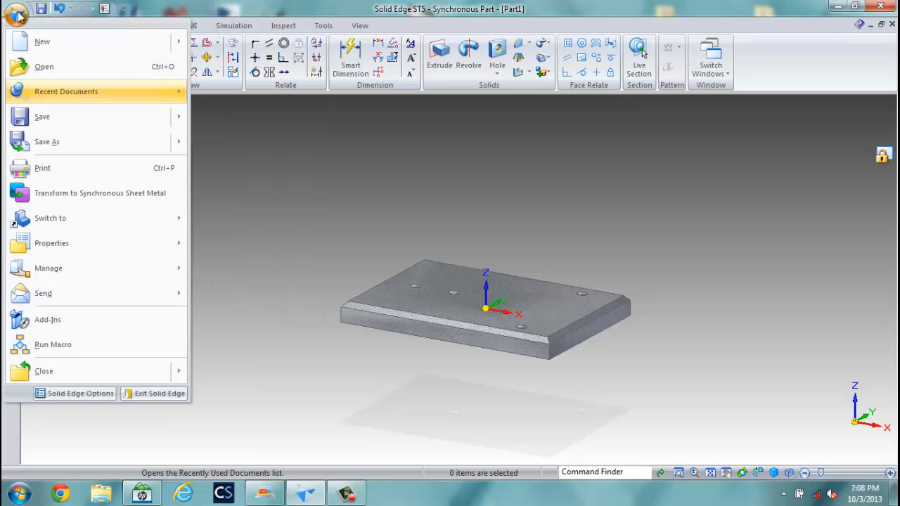
pyautogui.click(51, 118)
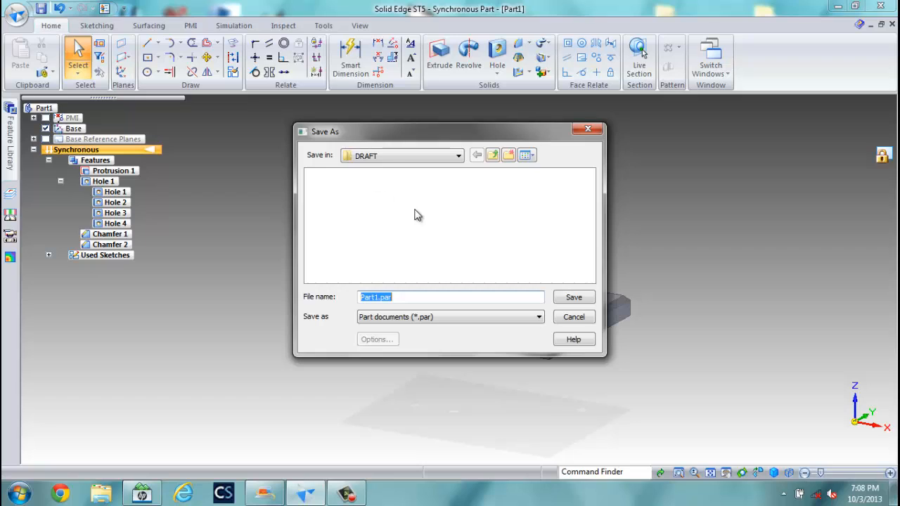
pyautogui.click(377, 298)
pyautogui.click(459, 156)
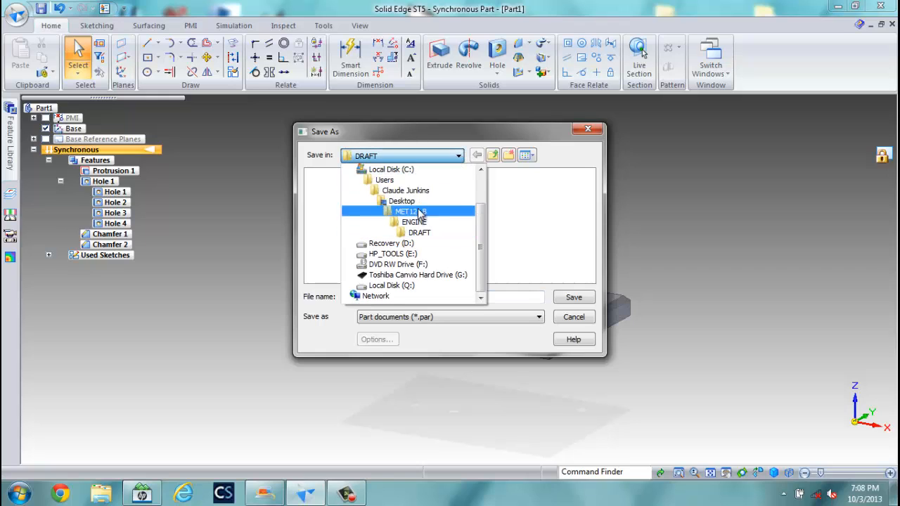
pyautogui.click(407, 208)
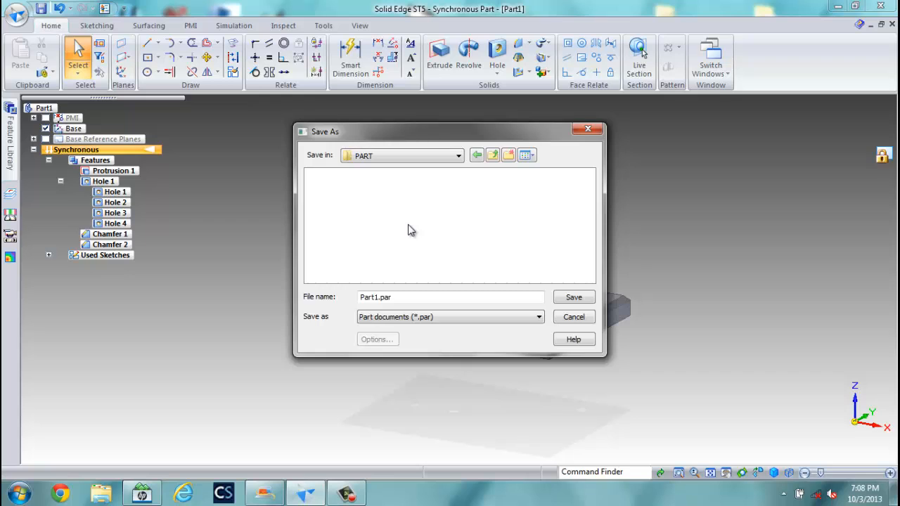
pyautogui.click(577, 299)
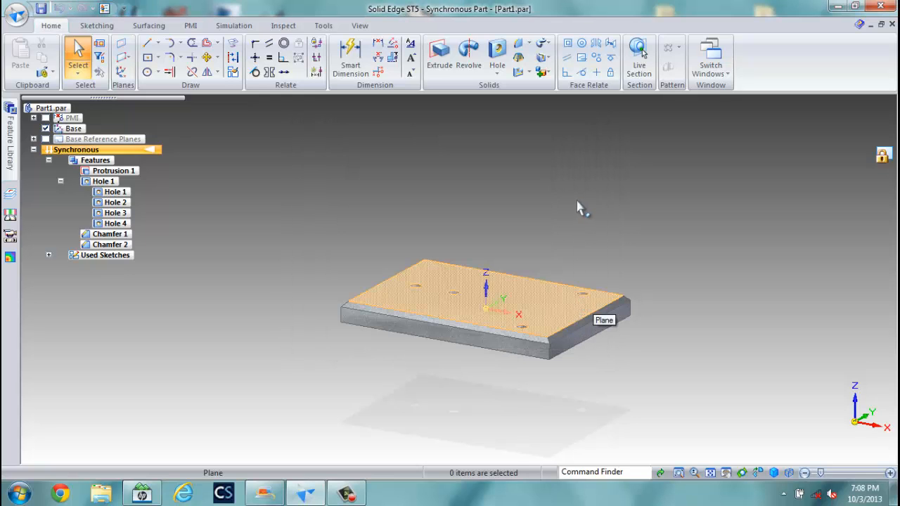
# Switch to the open template.dft draft document and fit its sheet to the window.
pyautogui.click(710, 67)
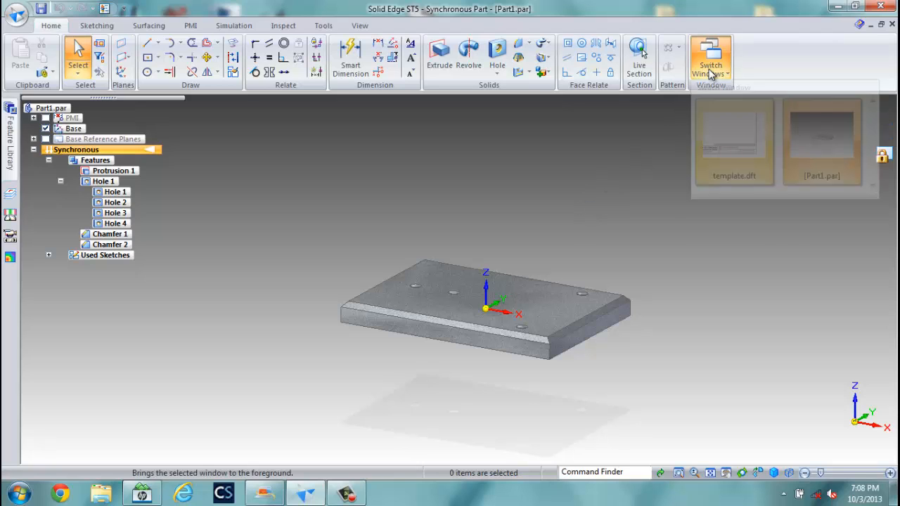
pyautogui.click(725, 137)
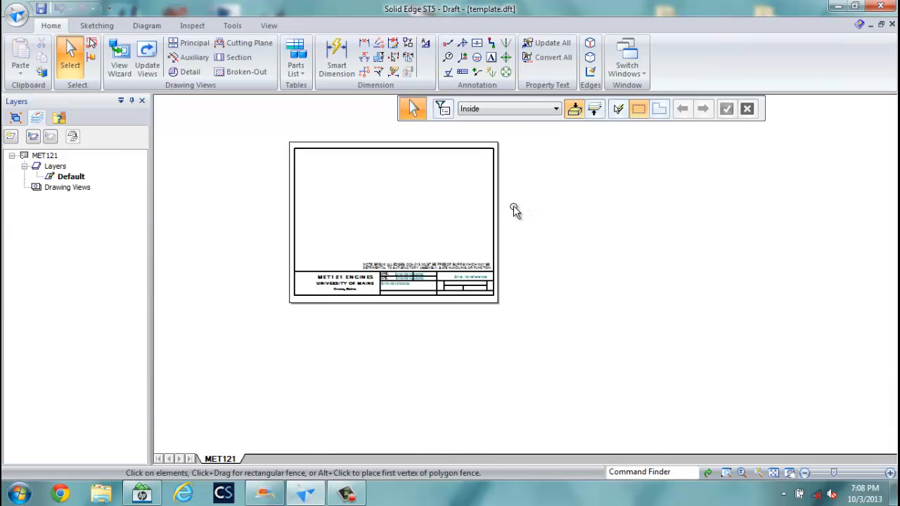
pyautogui.click(773, 472)
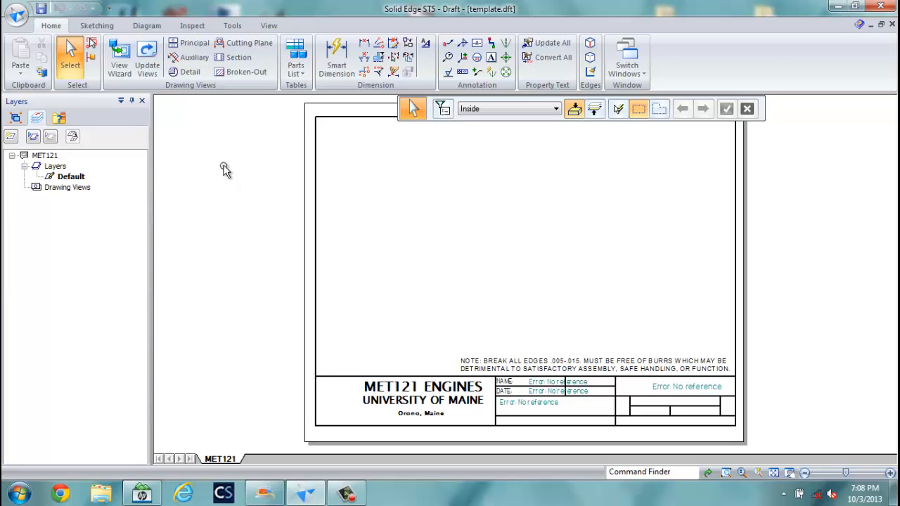
# Start the drawing View Wizard with Part1.par from the PART folder as the source model.
pyautogui.click(121, 66)
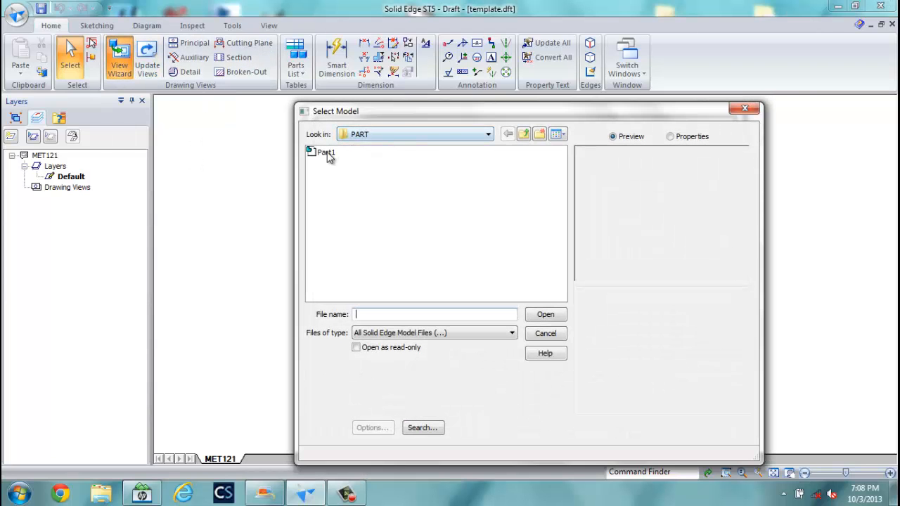
pyautogui.click(392, 136)
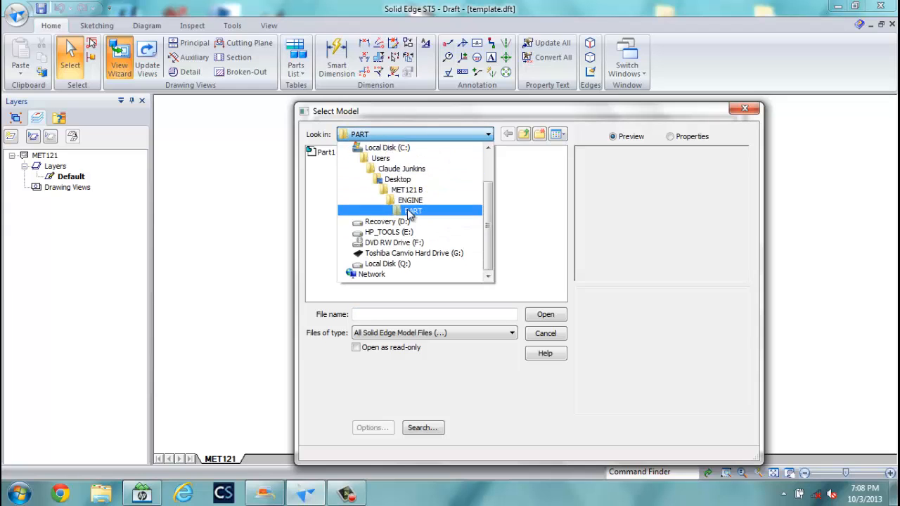
pyautogui.click(407, 205)
pyautogui.click(323, 153)
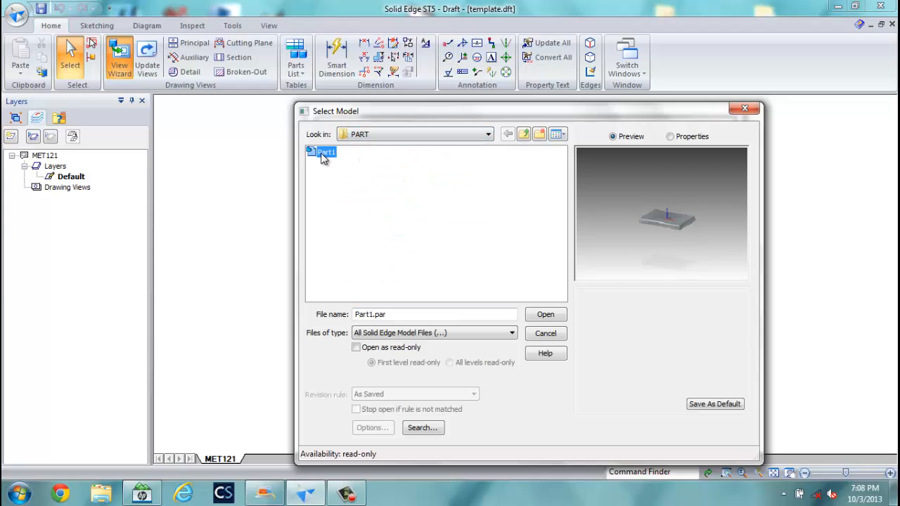
pyautogui.click(551, 316)
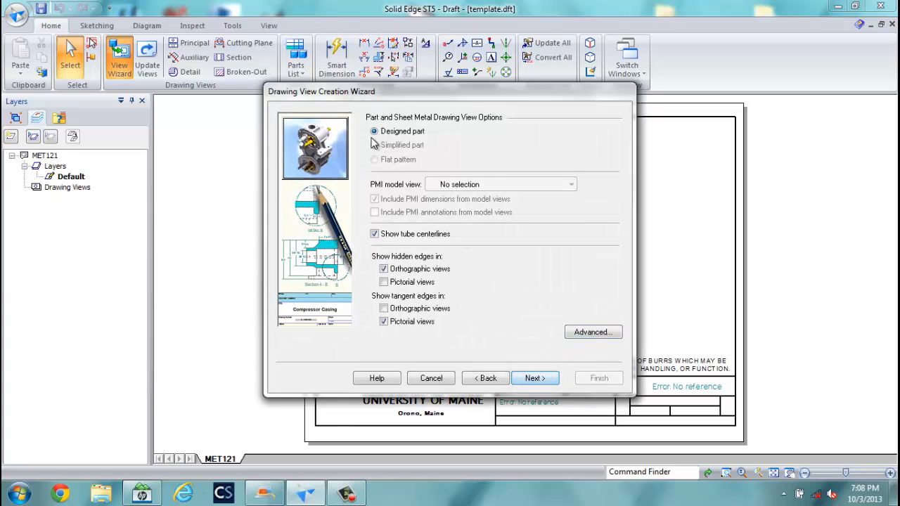
# Keep the default designed-part view options, choose the front named view with the default layout, and finish the wizard.
pyautogui.click(535, 378)
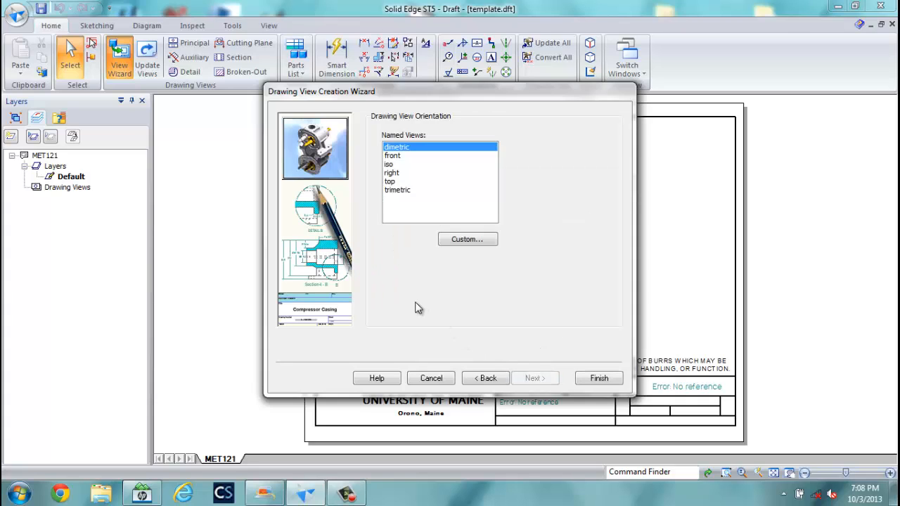
pyautogui.click(395, 156)
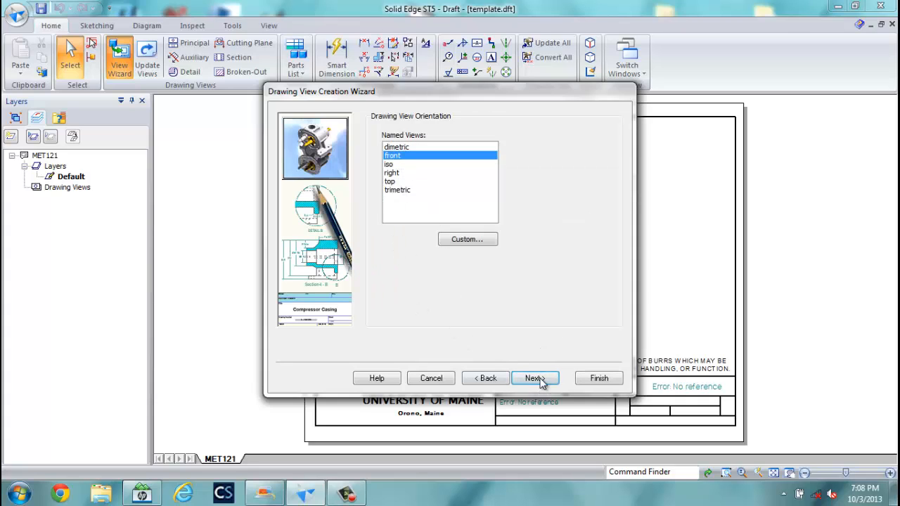
pyautogui.click(536, 379)
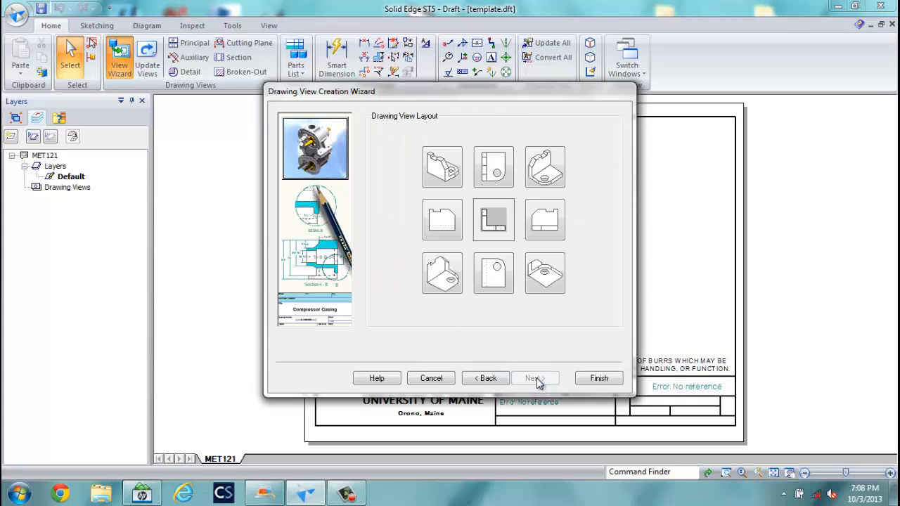
pyautogui.click(598, 378)
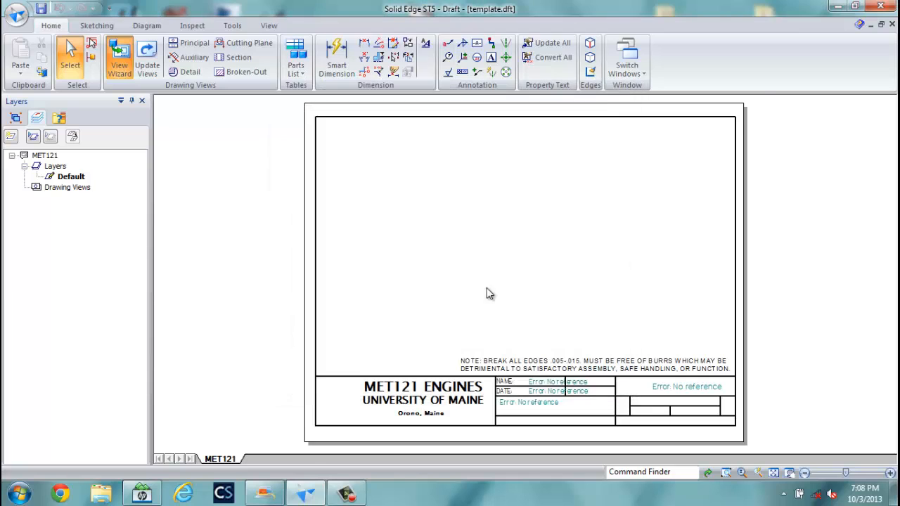
# Place the front view near the sheet's upper edge and project a principal view of the plate with its holes below it.
pyautogui.click(438, 131)
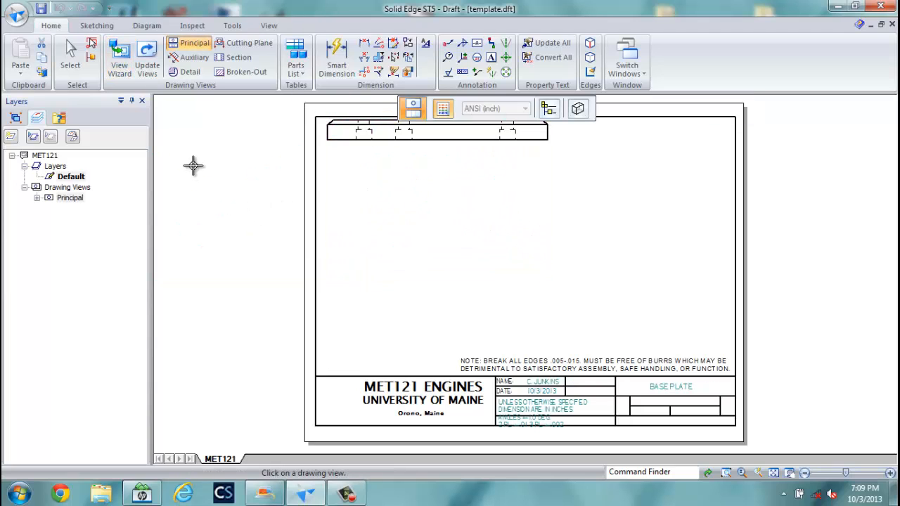
pyautogui.click(191, 45)
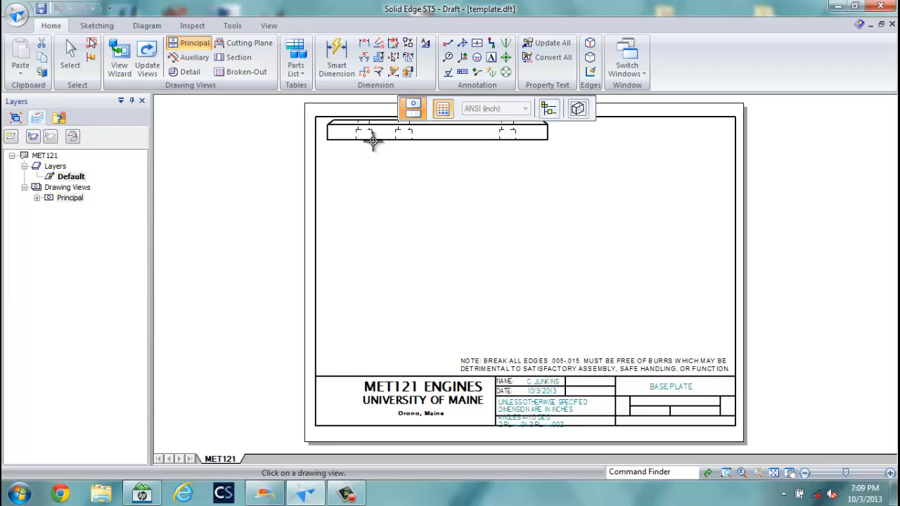
pyautogui.click(419, 137)
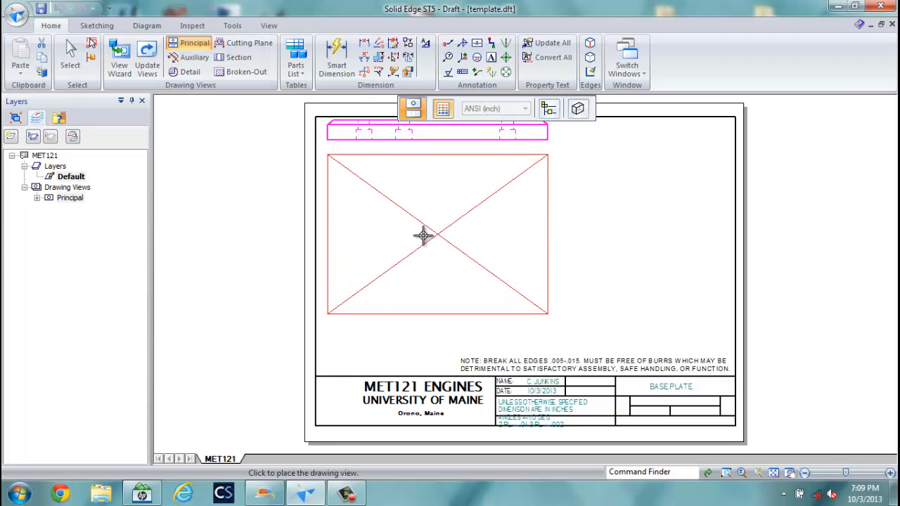
pyautogui.click(423, 249)
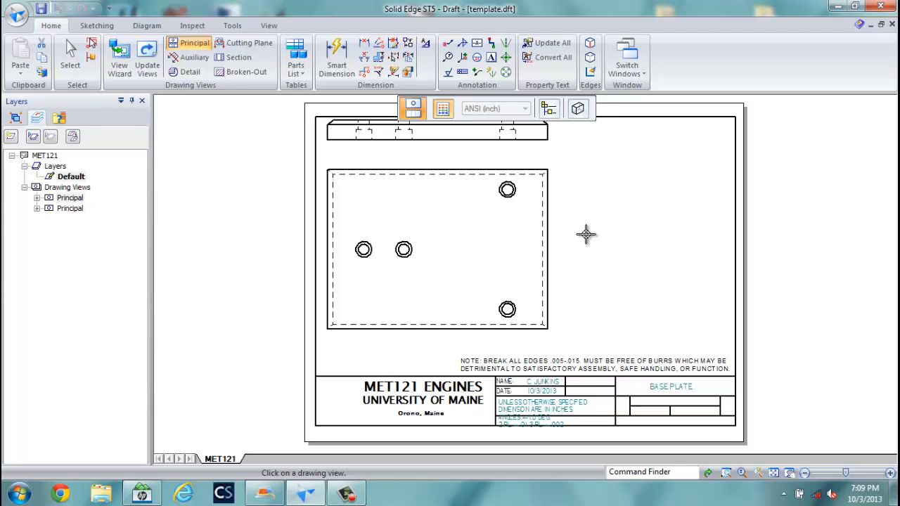
# Project a side view from the plate's hole view into the empty area beside it and finish placing views.
pyautogui.click(549, 249)
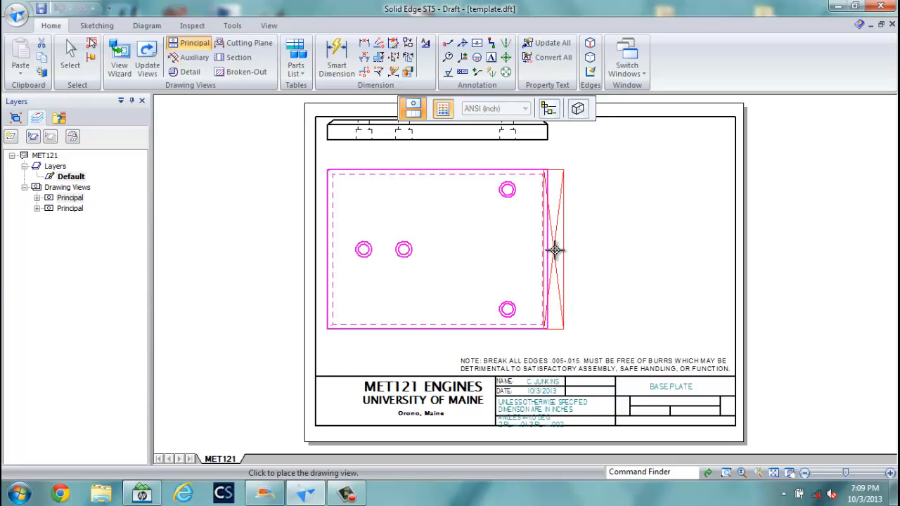
pyautogui.click(668, 252)
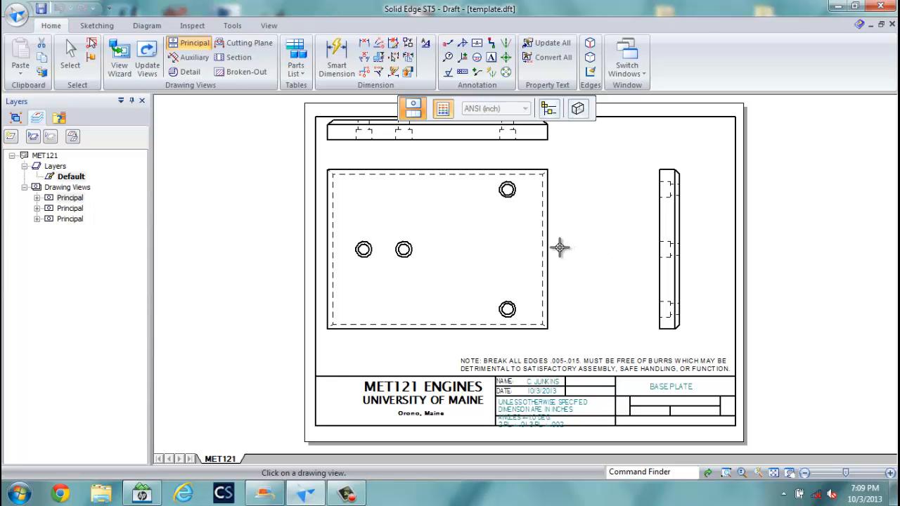
pyautogui.press('Escape')
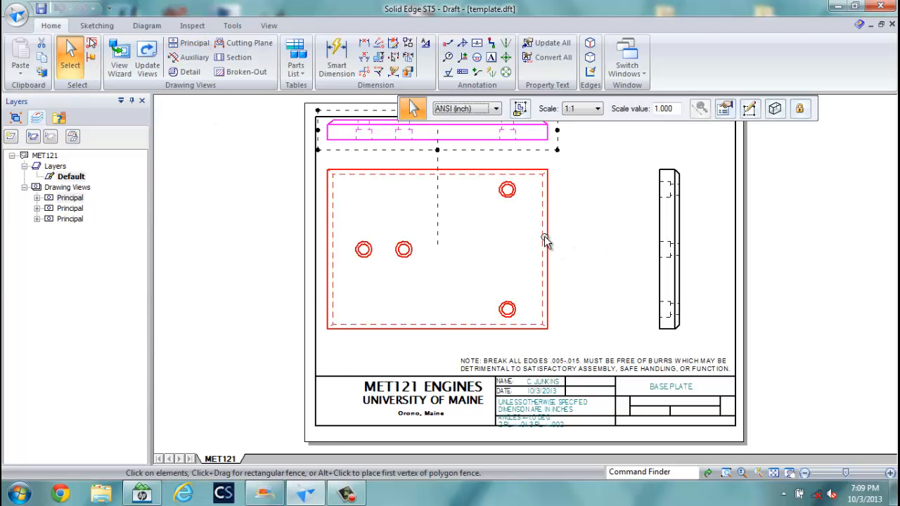
# Move the hole view closer to the side view and delete the edge view above it.
pyautogui.moveTo(542, 237); pyautogui.dragTo(584, 242)
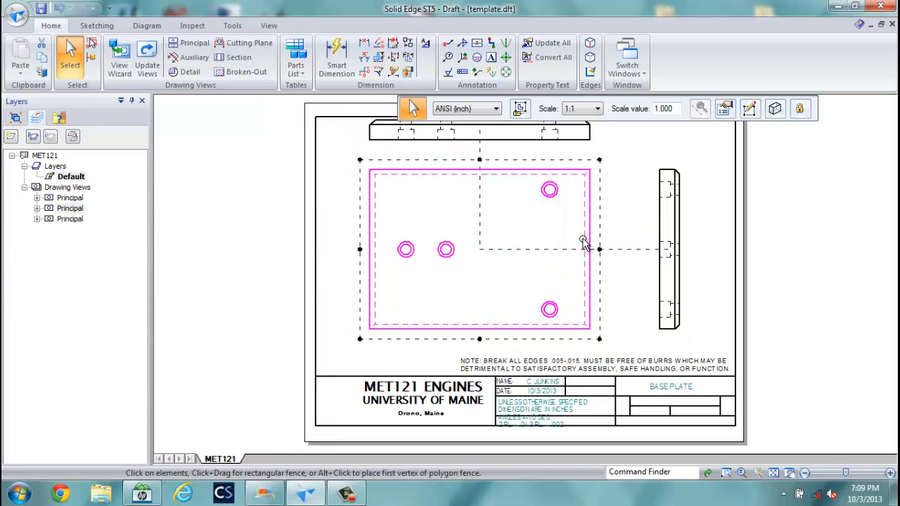
pyautogui.click(246, 221)
pyautogui.click(374, 141)
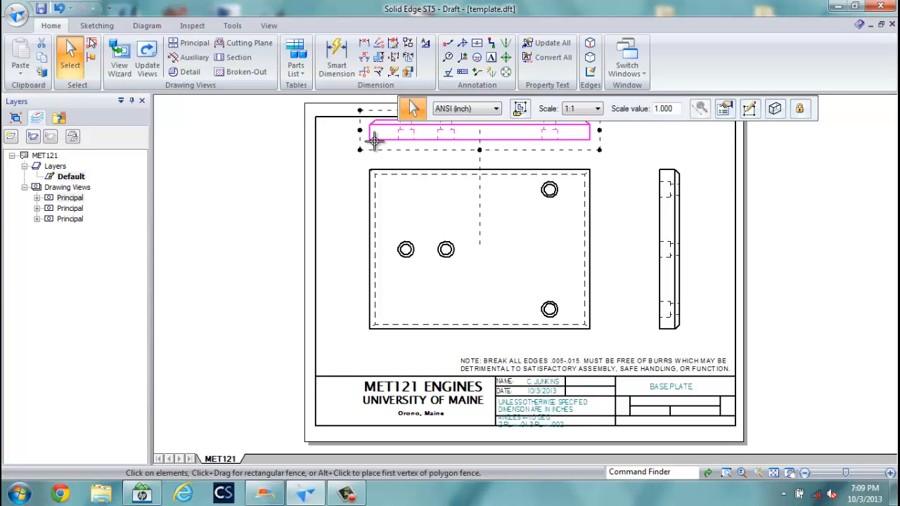
pyautogui.press('Delete')
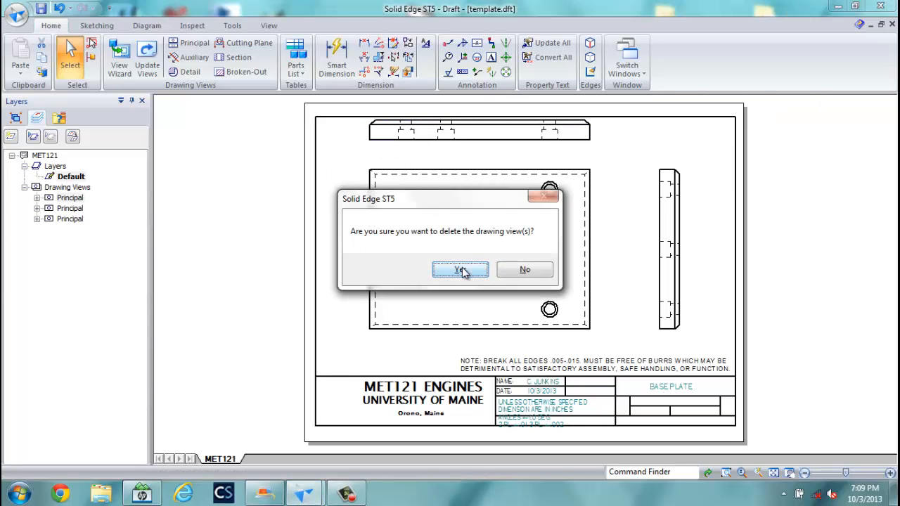
pyautogui.click(461, 271)
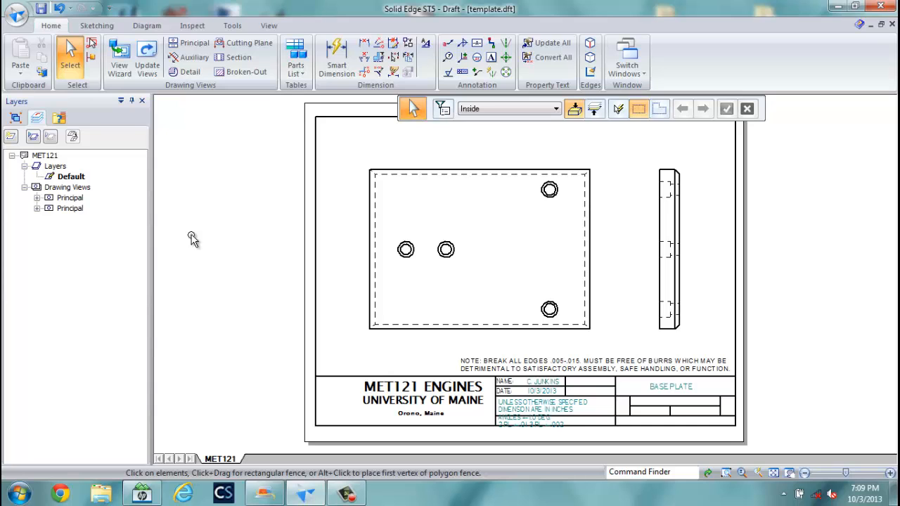
# Move the hole view and its aligned side view higher on the sheet, leaving more space above the note.
pyautogui.click(459, 175)
pyautogui.moveTo(460, 175)
pyautogui.mouseDown()
pyautogui.moveTo(462, 160)
pyautogui.moveTo(453, 158)
pyautogui.mouseUp()
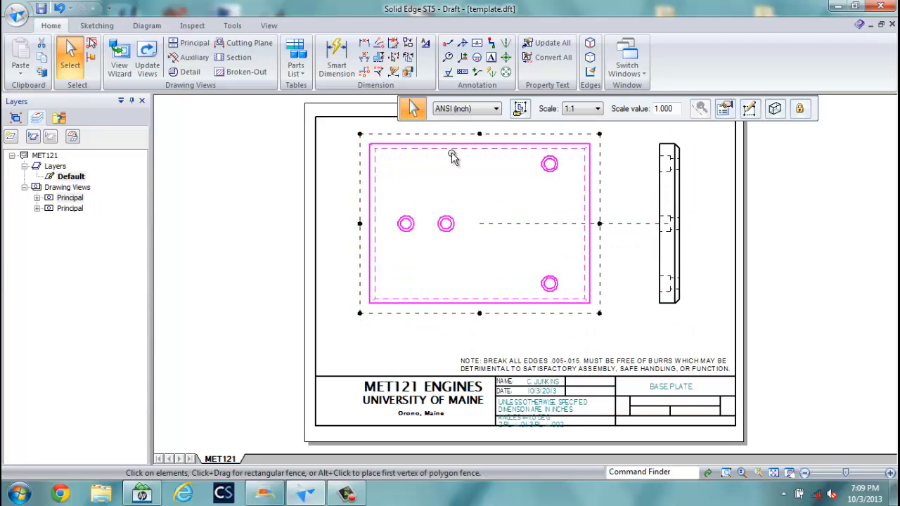
pyautogui.click(290, 188)
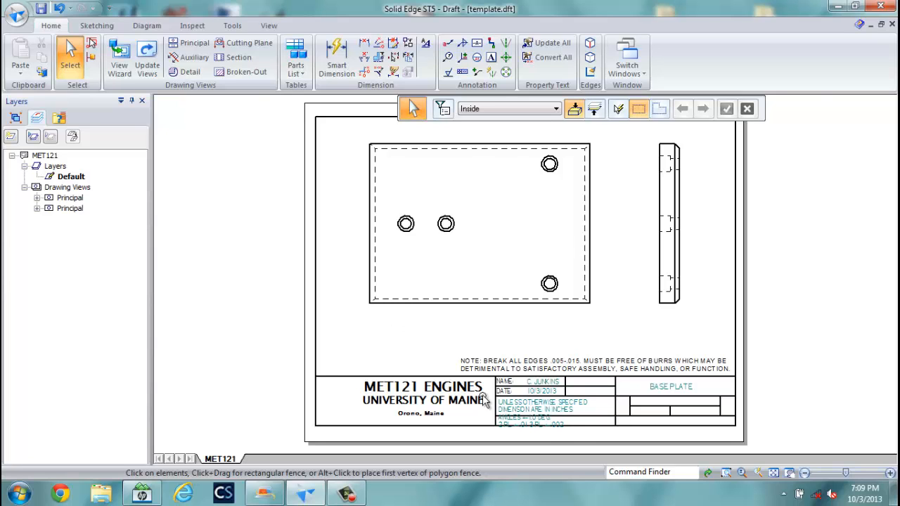
# Set the text scale of the general tolerance text in the title block to 0.50.
pyautogui.scroll(3, 583, 437)
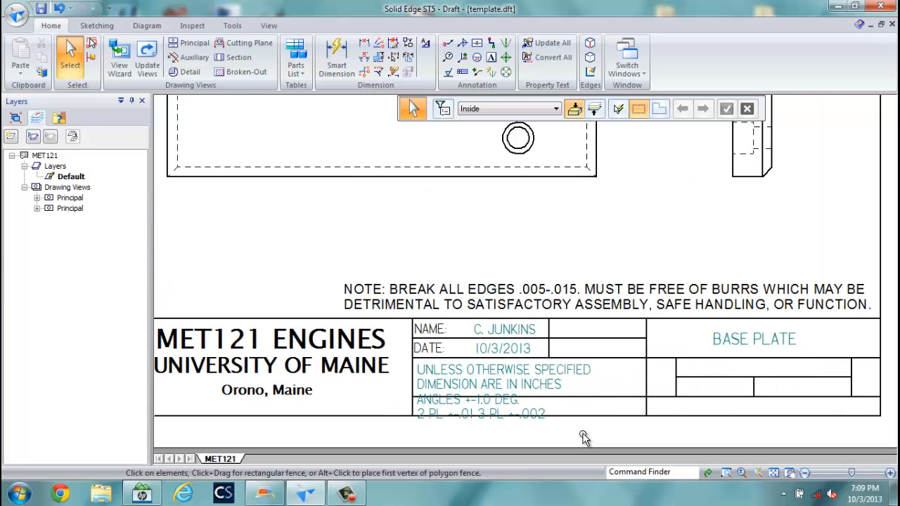
pyautogui.click(484, 380)
pyautogui.click(601, 108)
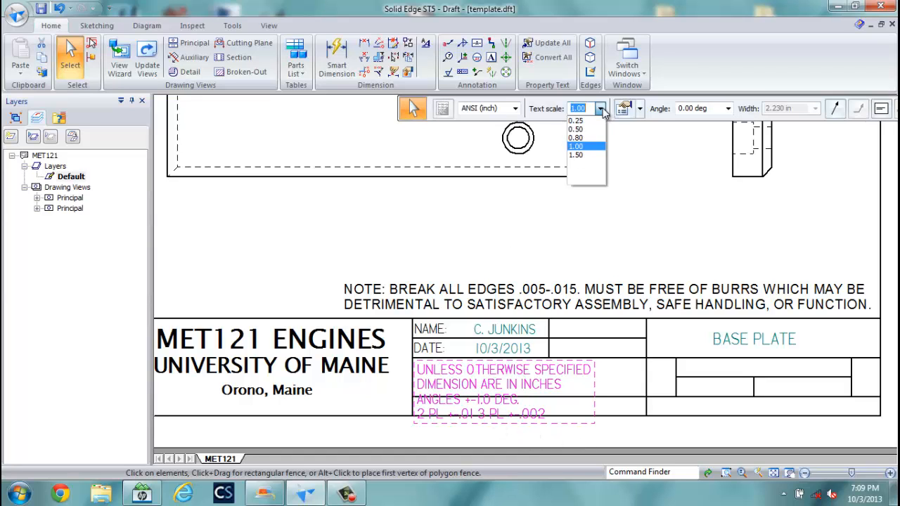
pyautogui.click(576, 130)
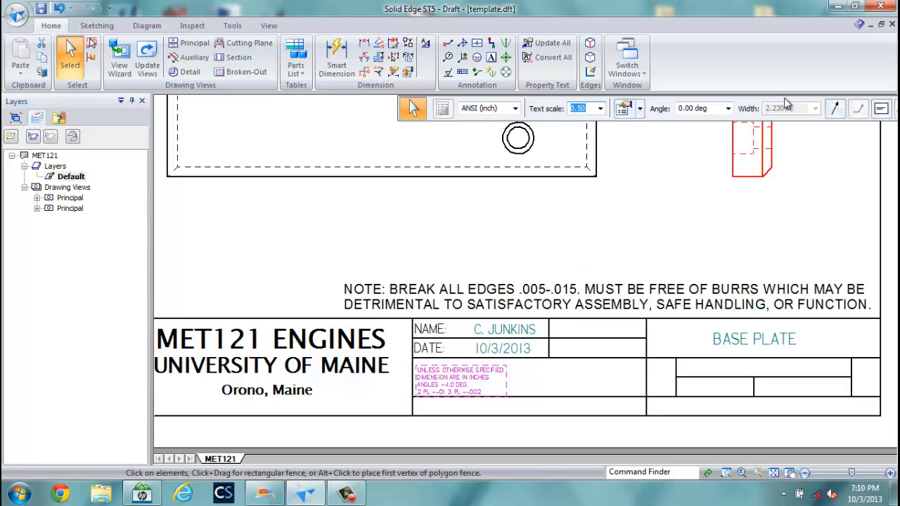
# Center-justify the general tolerance text and move it to the middle of its title block cell.
pyautogui.click(665, 108)
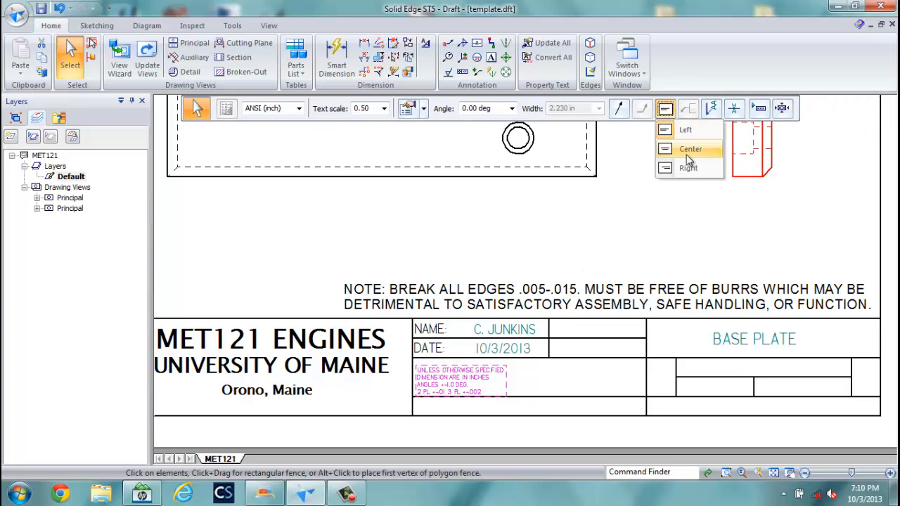
pyautogui.click(688, 158)
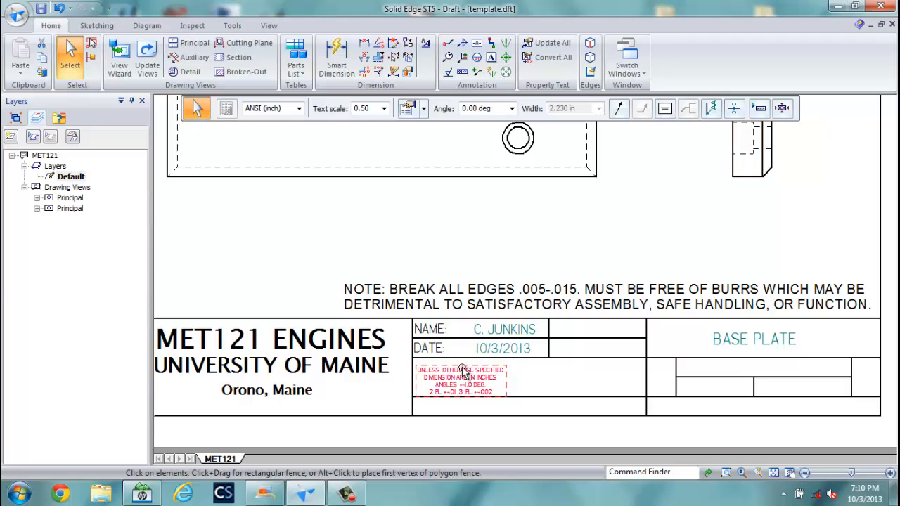
pyautogui.moveTo(462, 371); pyautogui.dragTo(517, 367)
pyautogui.click(481, 240)
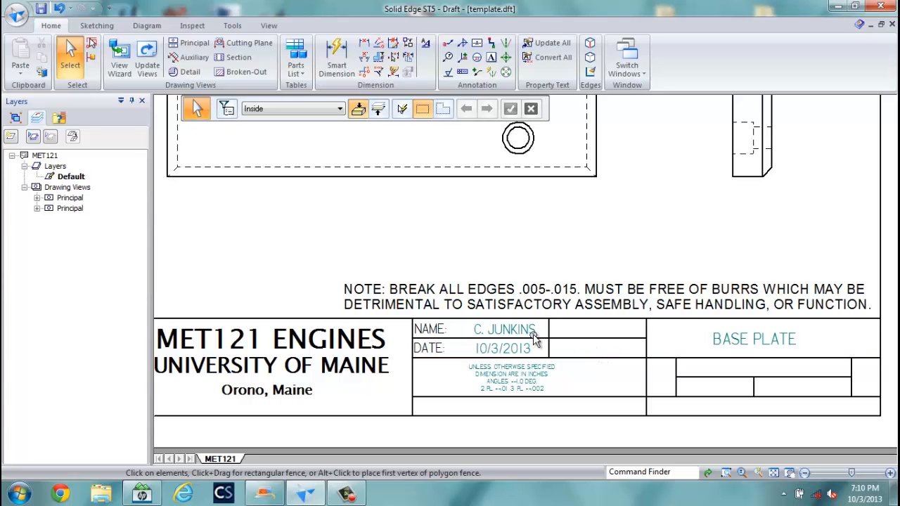
# Inspect the font and size settings of the NAME label in the title block.
pyautogui.click(181, 167)
pyautogui.click(428, 327)
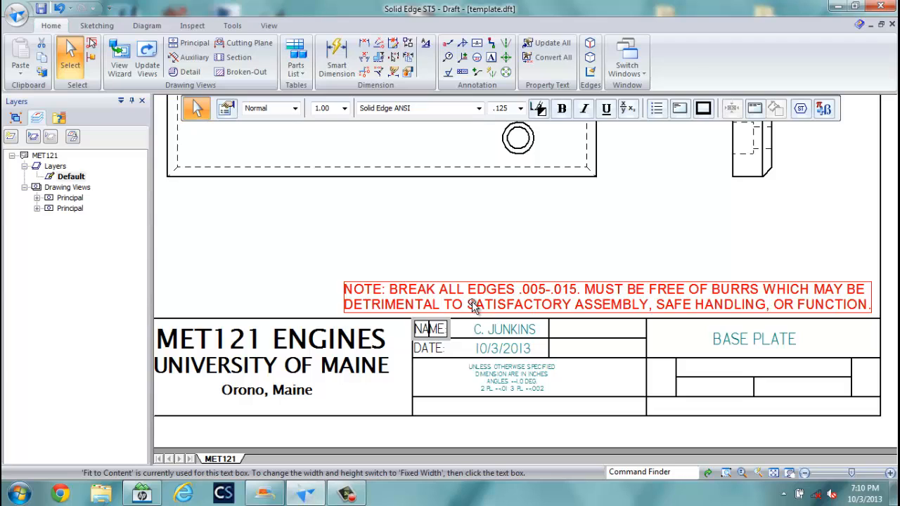
pyautogui.click(440, 239)
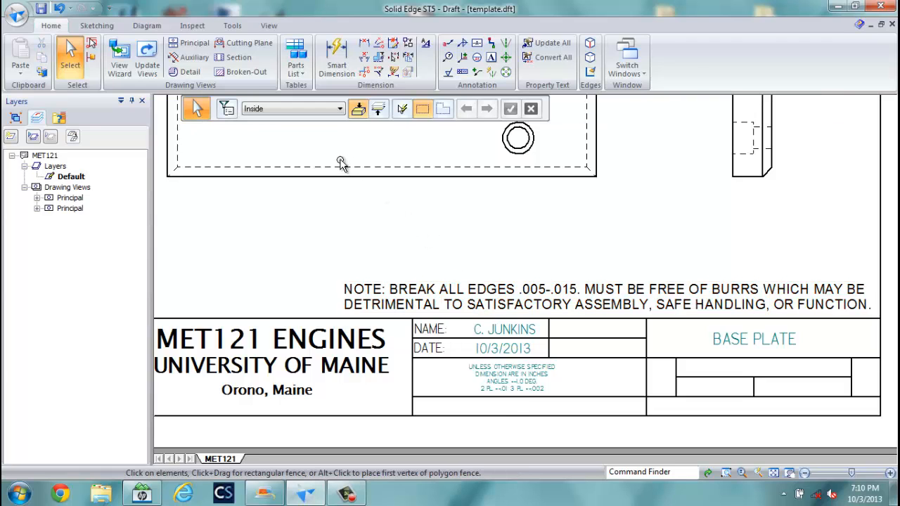
# Add the text MATERIAL in the blank title block cells beside the name and date.
pyautogui.click(490, 57)
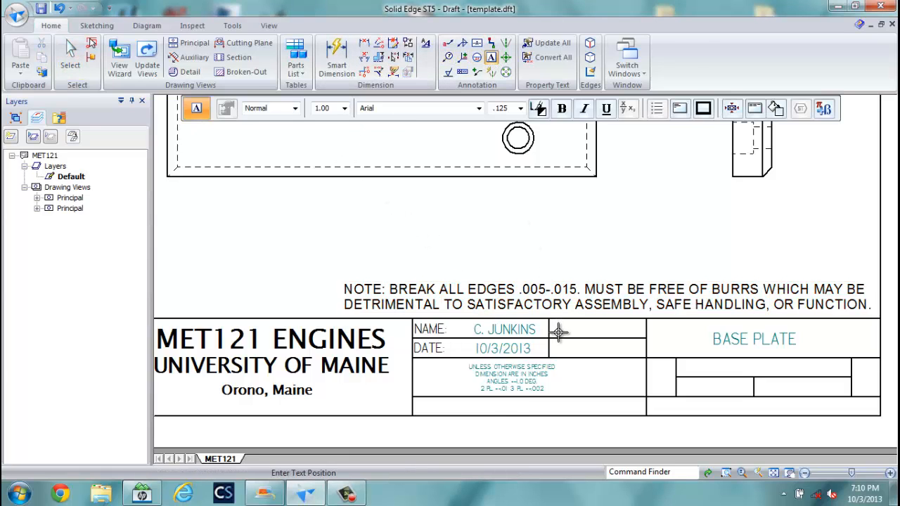
pyautogui.click(594, 299)
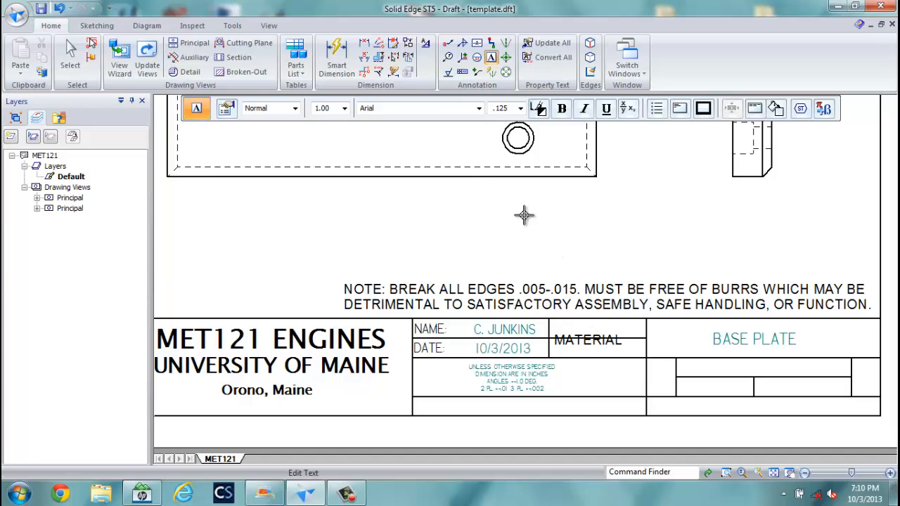
pyautogui.click(520, 109)
pyautogui.click(499, 163)
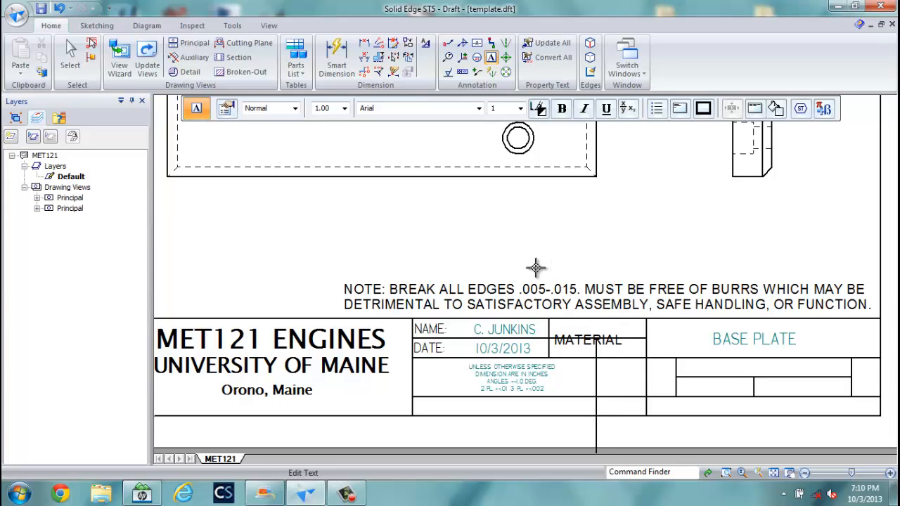
pyautogui.press('Escape')
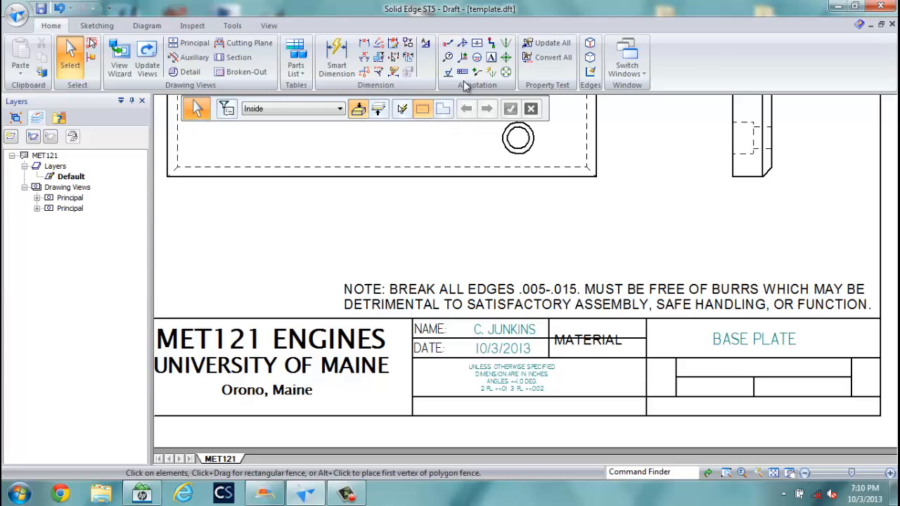
# Try to set the MATERIAL text's font size to 1 and browse the available fonts.
pyautogui.doubleClick(588, 343)
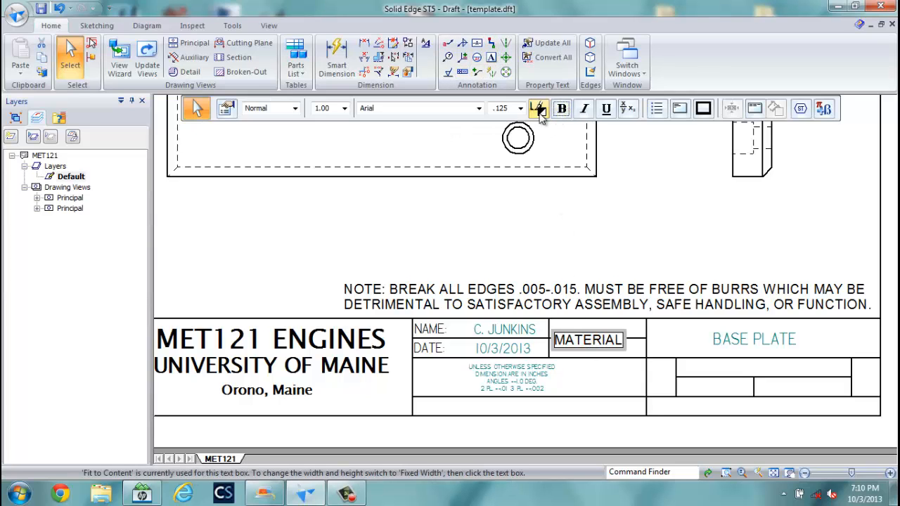
pyautogui.click(344, 109)
pyautogui.click(344, 108)
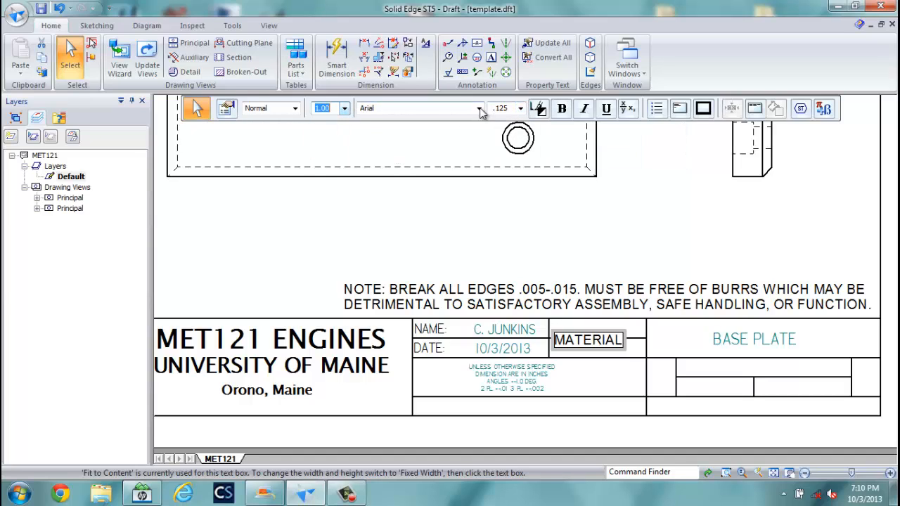
pyautogui.click(520, 108)
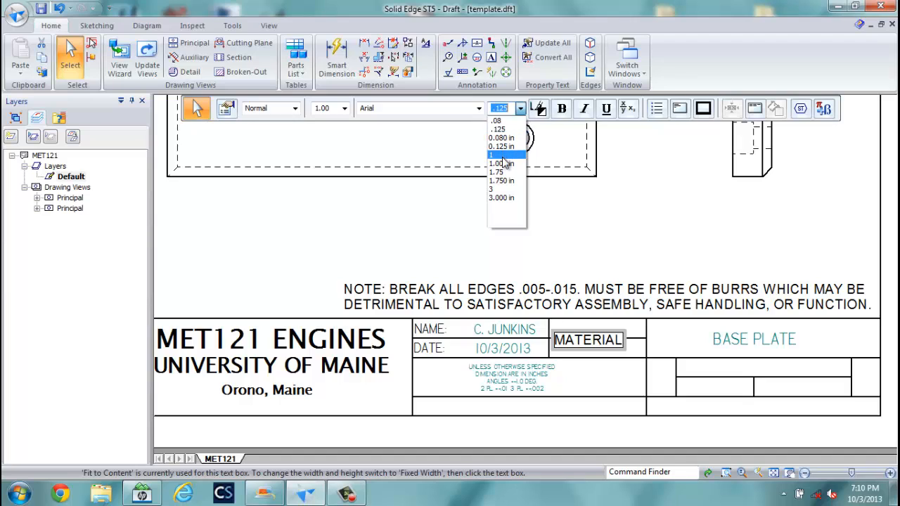
pyautogui.click(504, 155)
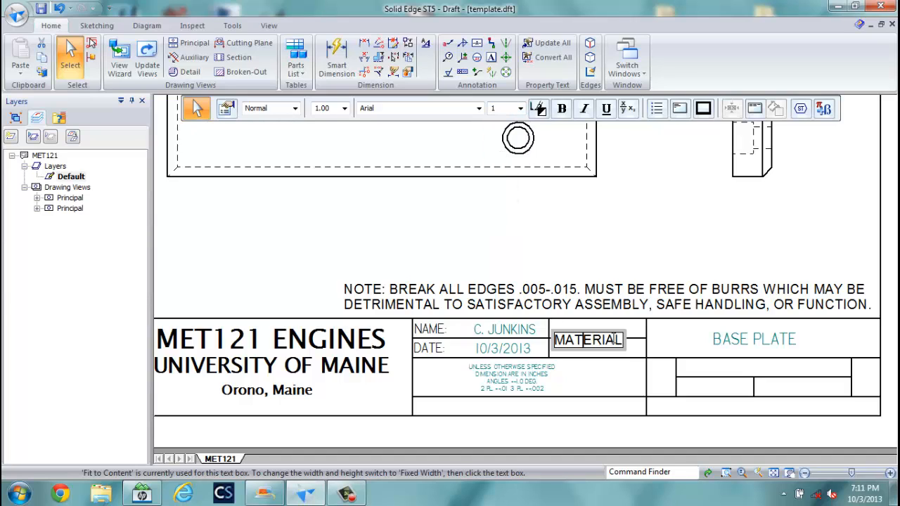
pyautogui.click(478, 108)
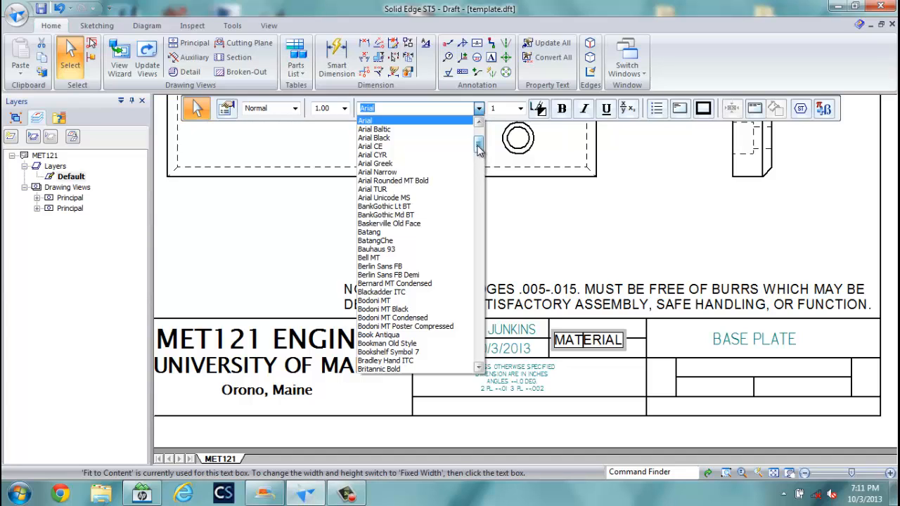
pyautogui.moveTo(479, 149); pyautogui.dragTo(478, 136)
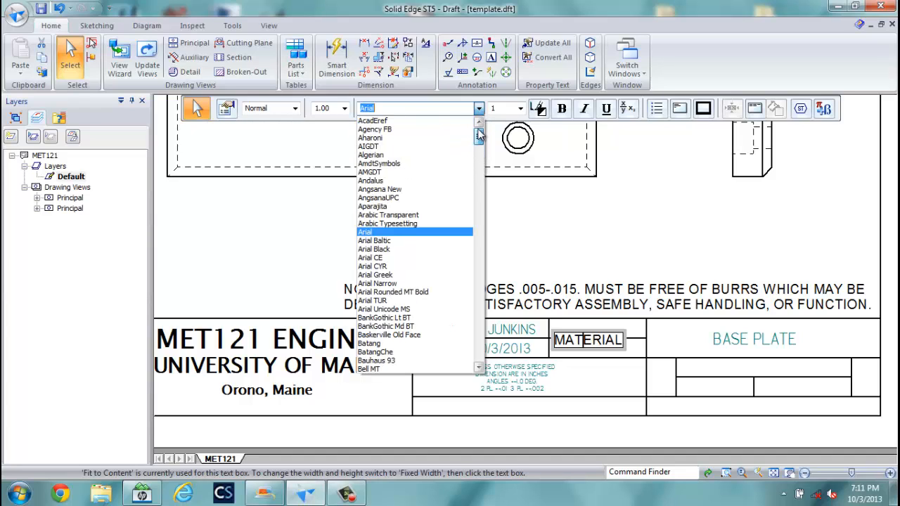
pyautogui.click(512, 194)
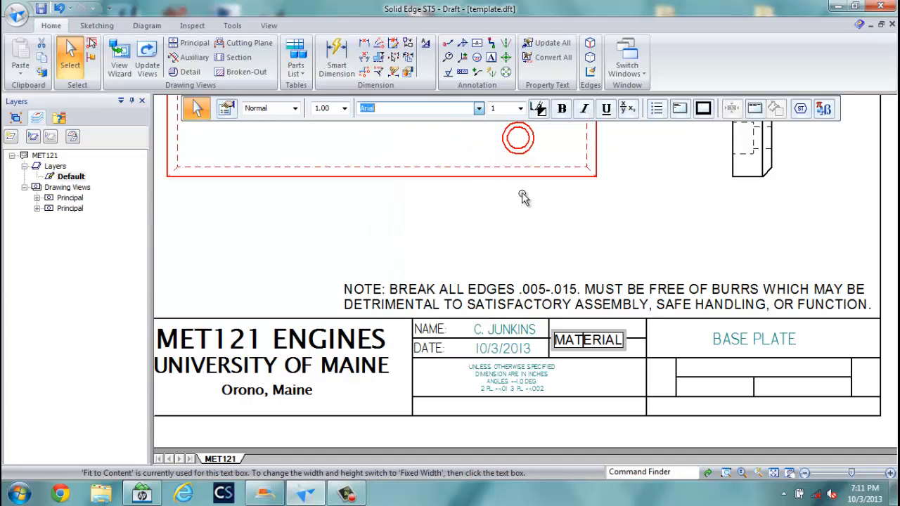
# Check the NAME label's font and try to apply Solid Edge ANSI to the break-all-edges note without selecting its text.
pyautogui.click(429, 330)
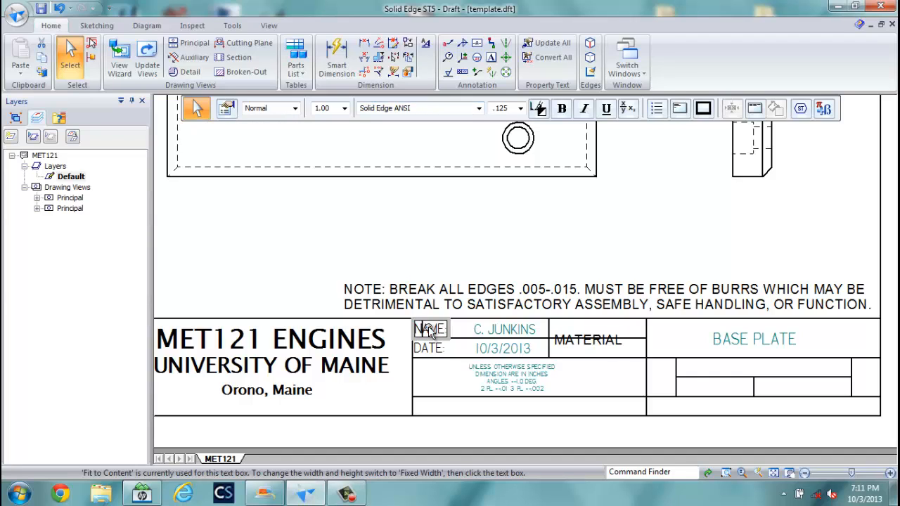
pyautogui.click(497, 299)
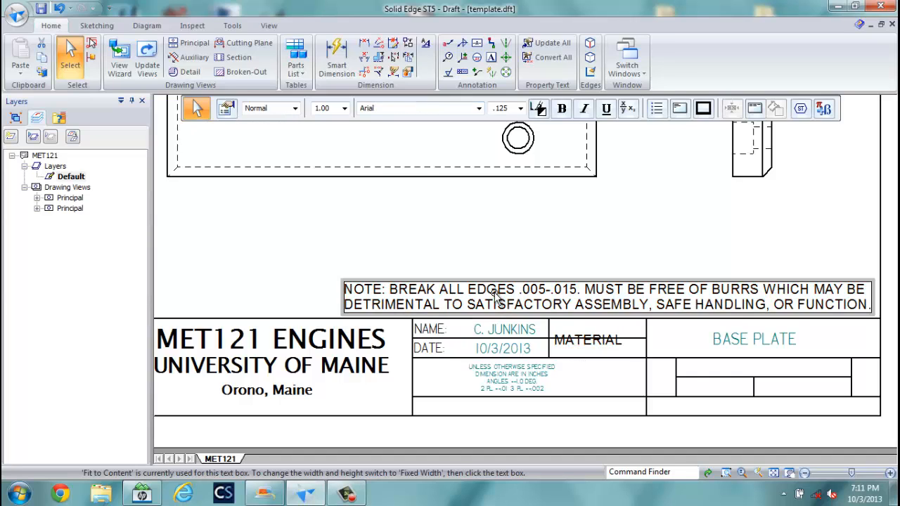
pyautogui.click(479, 107)
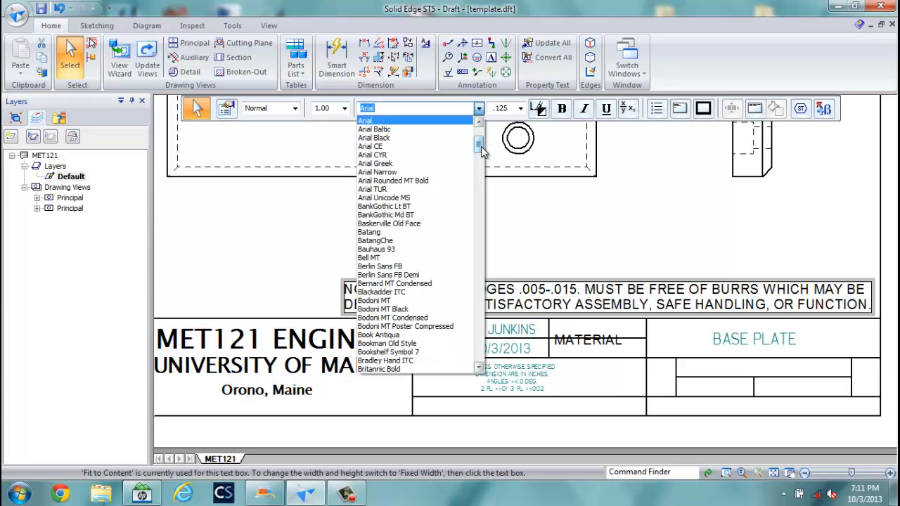
pyautogui.moveTo(483, 147); pyautogui.dragTo(476, 260)
pyautogui.moveTo(476, 275); pyautogui.dragTo(474, 324)
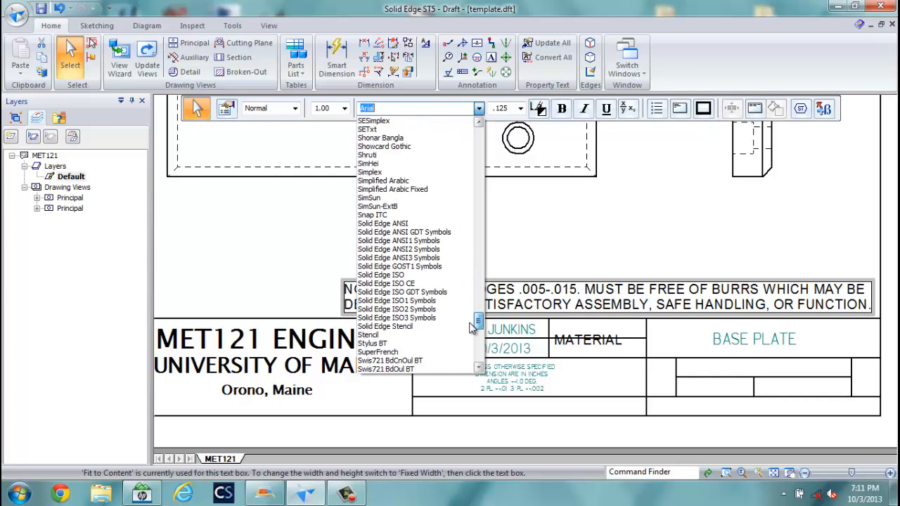
pyautogui.click(397, 224)
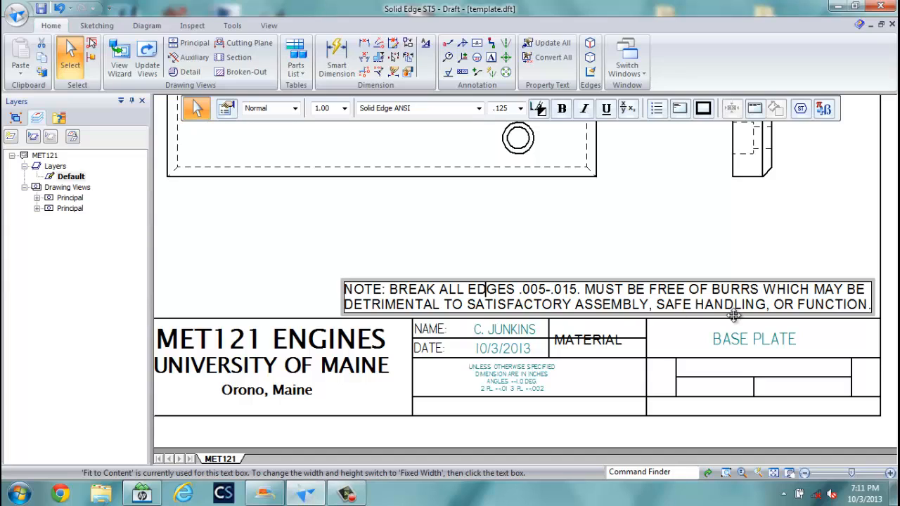
# Select the text of the break-all-edges note above the title block and change its font to Solid Edge ANSI.
pyautogui.moveTo(867, 304); pyautogui.dragTo(344, 289)
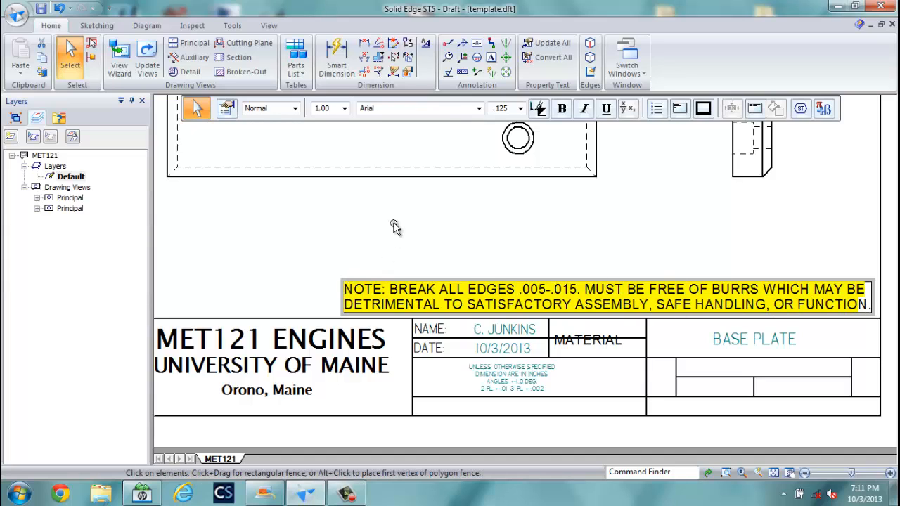
pyautogui.click(478, 109)
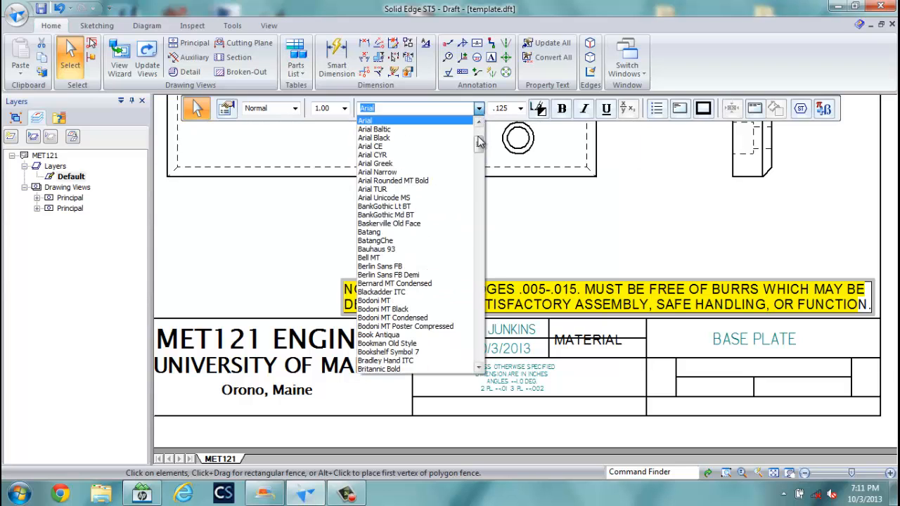
pyautogui.moveTo(478, 142); pyautogui.dragTo(455, 319)
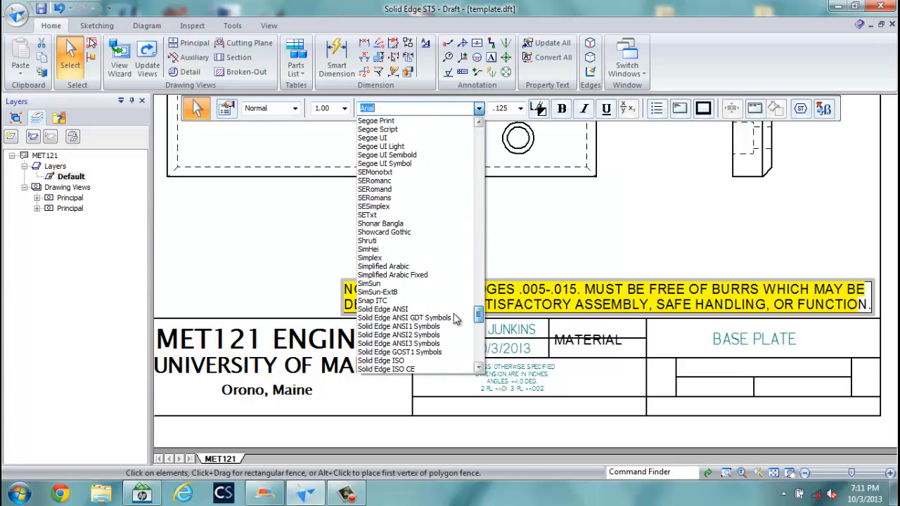
pyautogui.click(412, 309)
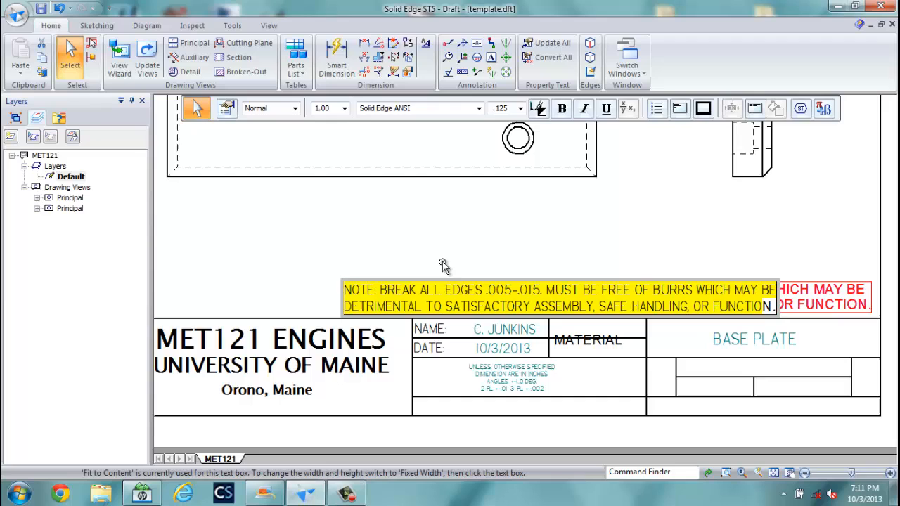
pyautogui.click(462, 227)
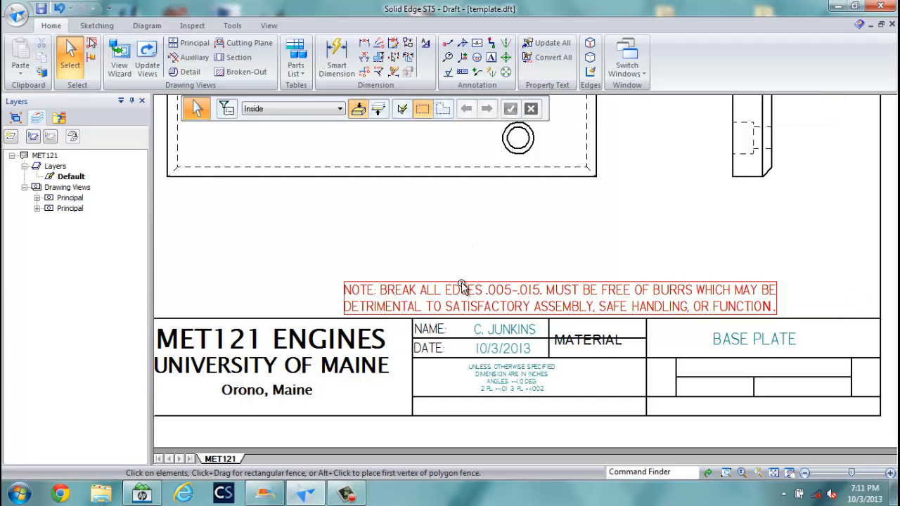
# Apply the Solid Edge ANSI font to the remaining last characters of the break-all-edges note.
pyautogui.click(768, 307)
pyautogui.moveTo(762, 307); pyautogui.dragTo(777, 307)
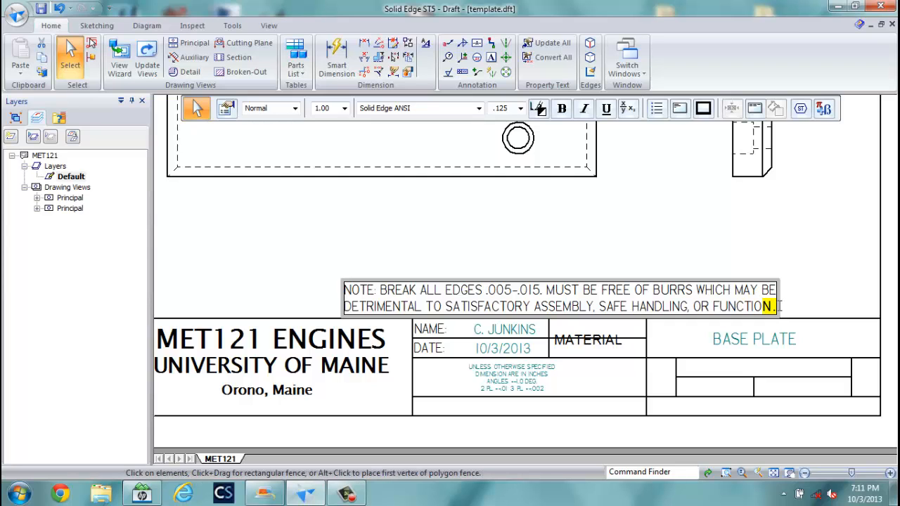
pyautogui.click(479, 107)
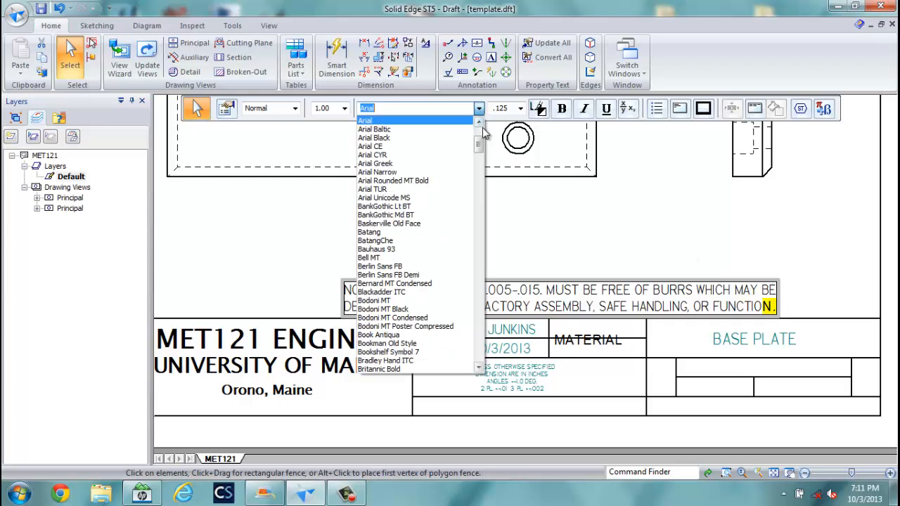
pyautogui.moveTo(480, 154); pyautogui.dragTo(472, 321)
pyautogui.click(467, 266)
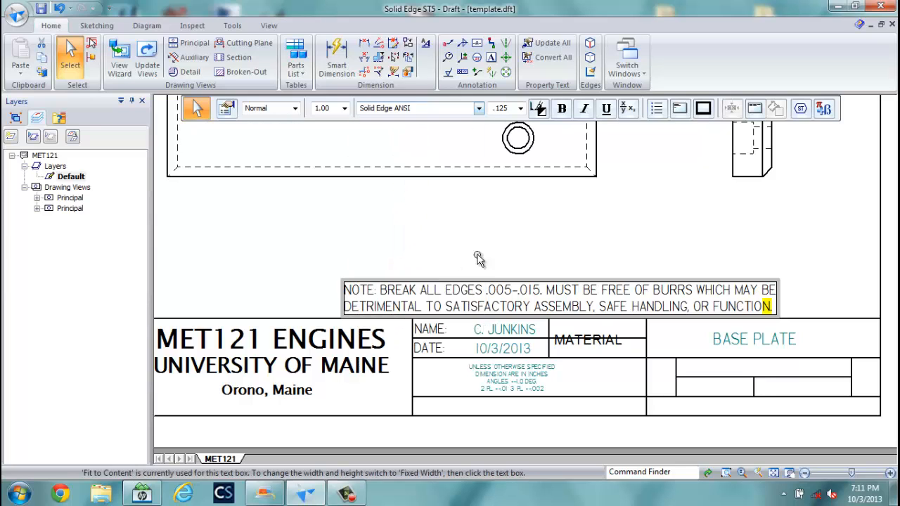
pyautogui.click(551, 243)
# Move the break-all-edges note horizontally so it ends near the sheet's right border line.
pyautogui.click(526, 283)
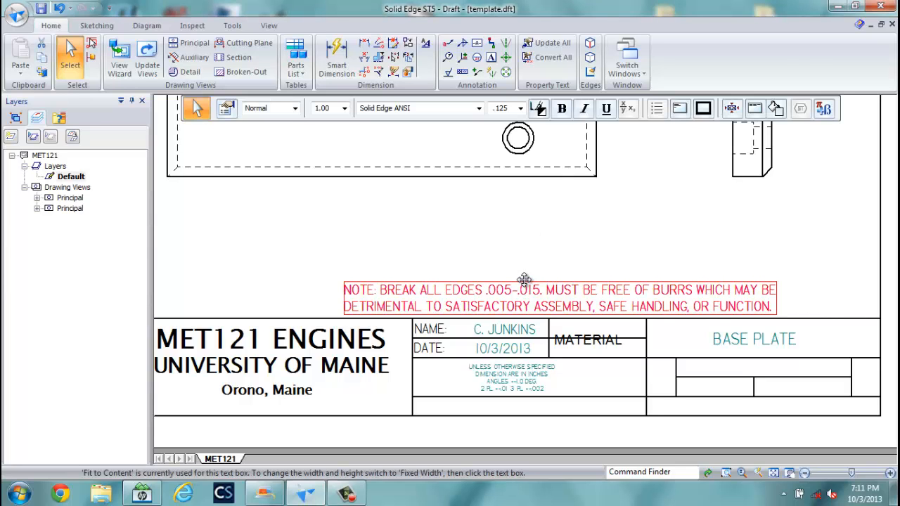
pyautogui.moveTo(526, 279); pyautogui.dragTo(623, 279)
pyautogui.click(587, 257)
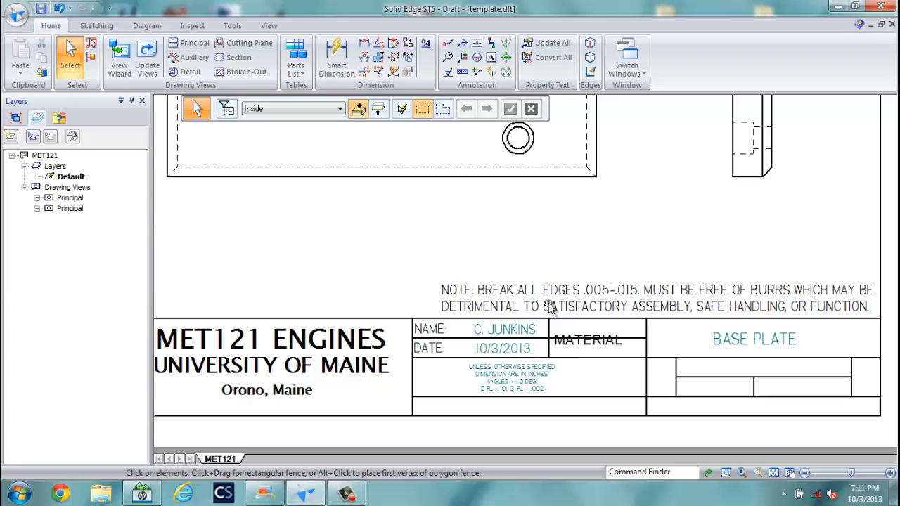
# Try to apply the Solid Edge ANSI font to the MATERIAL label without selecting its characters.
pyautogui.click(582, 344)
pyautogui.click(478, 107)
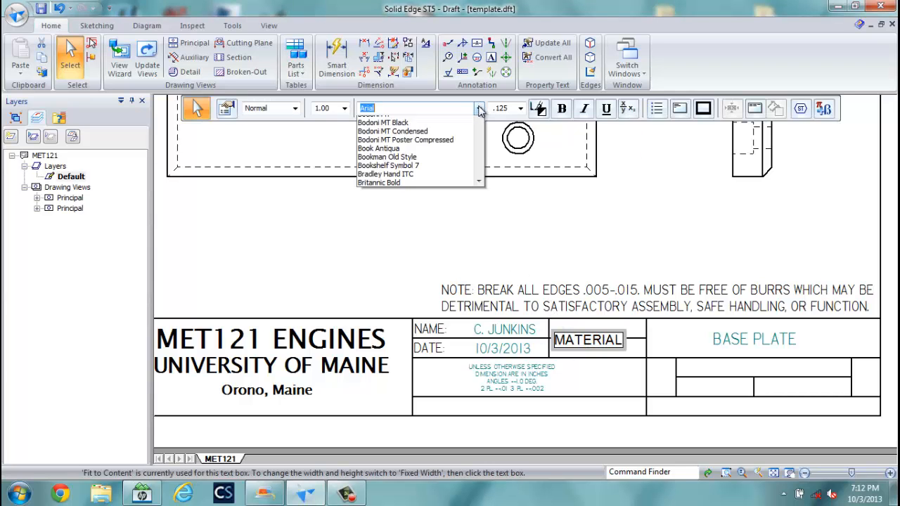
pyautogui.moveTo(481, 144); pyautogui.dragTo(477, 330)
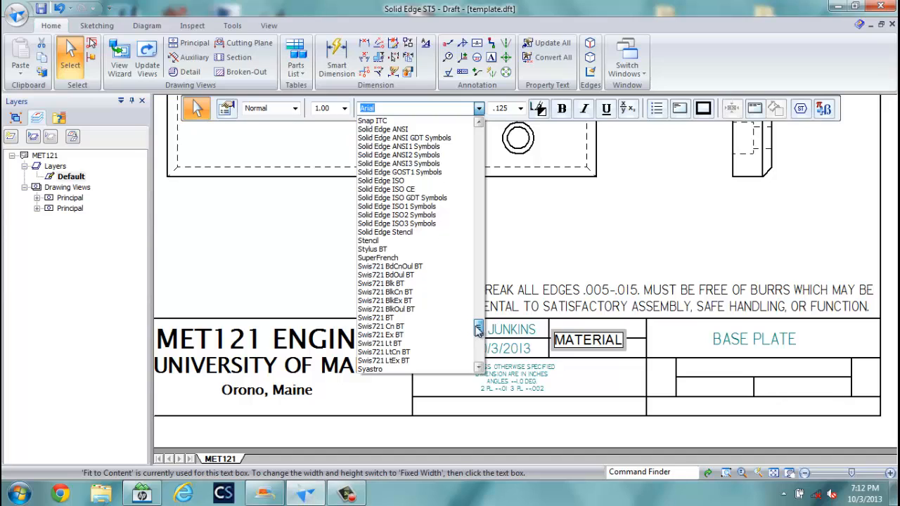
pyautogui.click(380, 130)
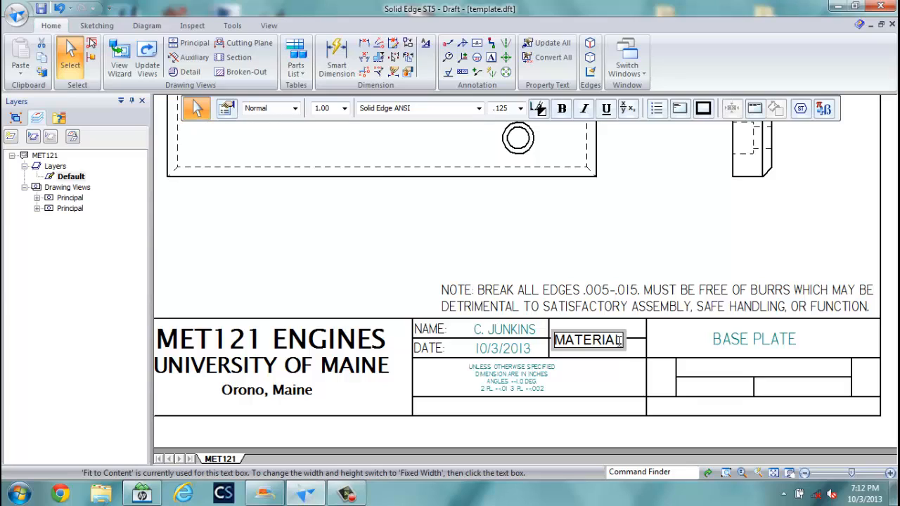
# Select all characters of the MATERIAL label in the title block and change their font to Solid Edge ANSI.
pyautogui.moveTo(596, 340); pyautogui.dragTo(623, 339)
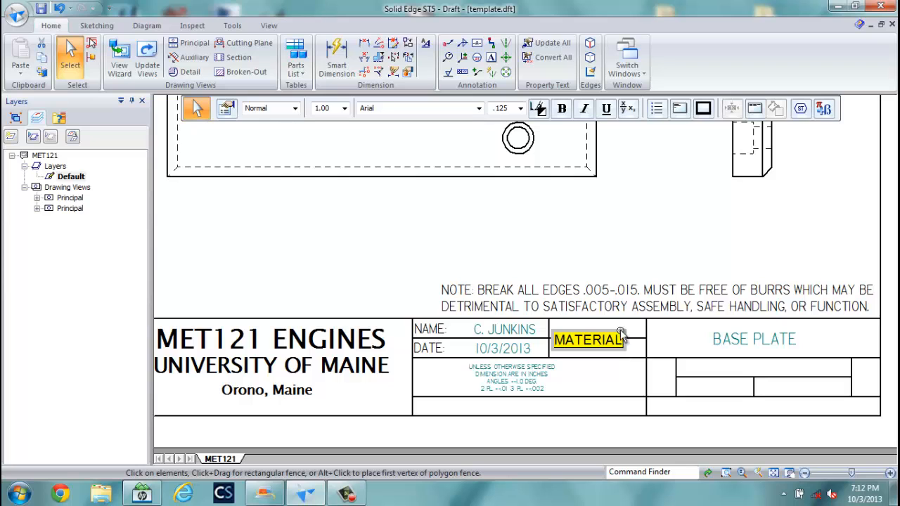
pyautogui.click(478, 107)
pyautogui.moveTo(479, 133); pyautogui.dragTo(479, 322)
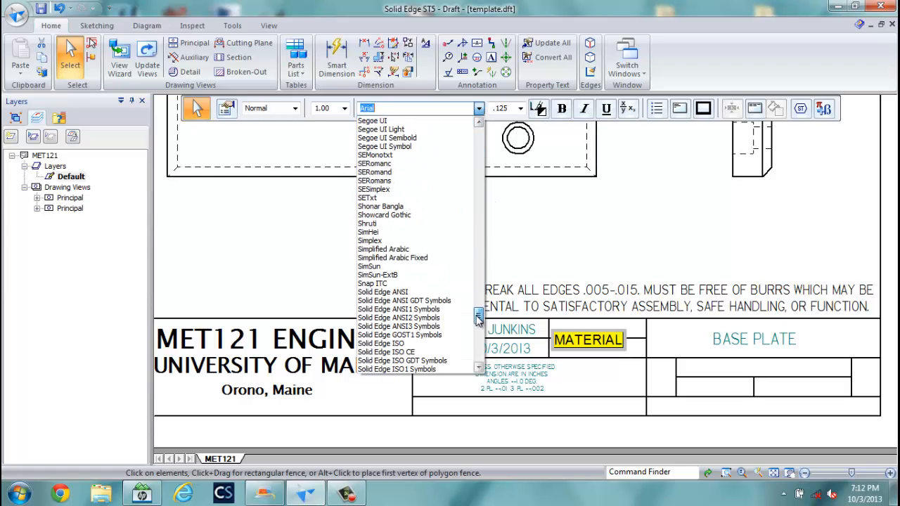
pyautogui.click(413, 297)
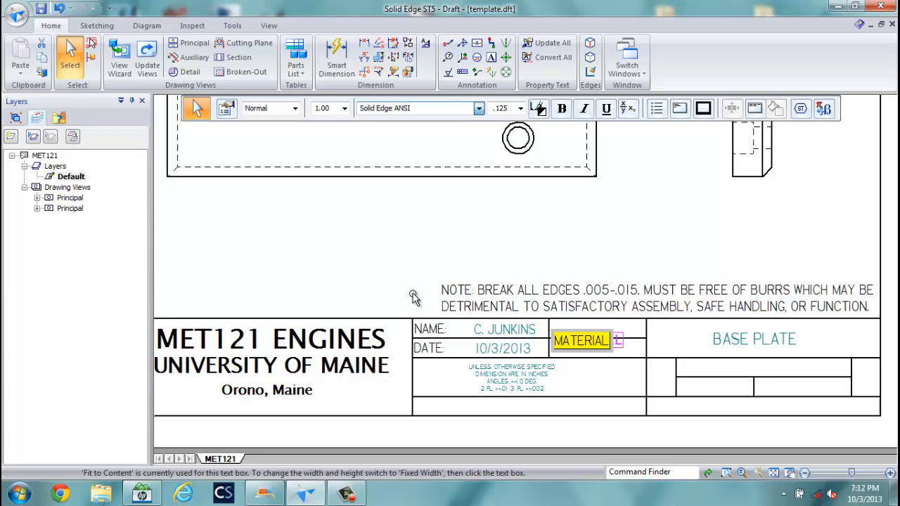
pyautogui.click(500, 239)
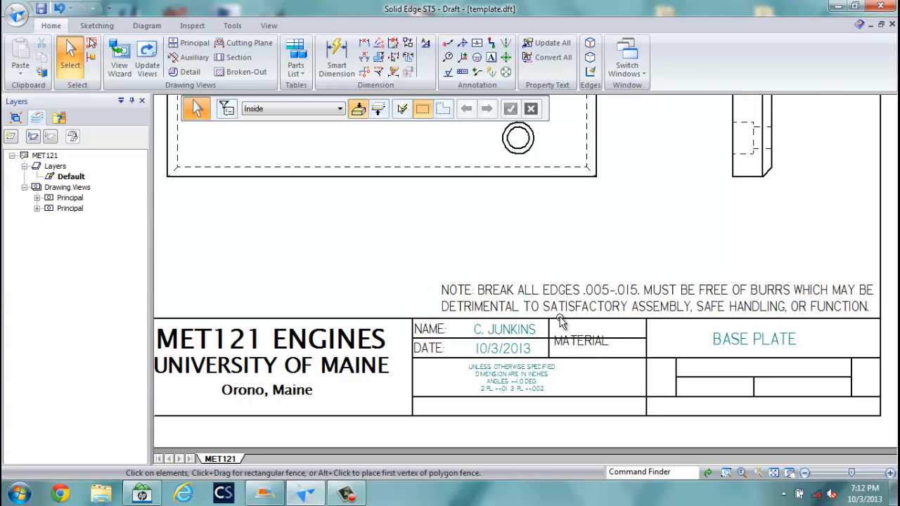
# Move the MATERIAL label into the middle of the upper cell beside the name.
pyautogui.click(574, 344)
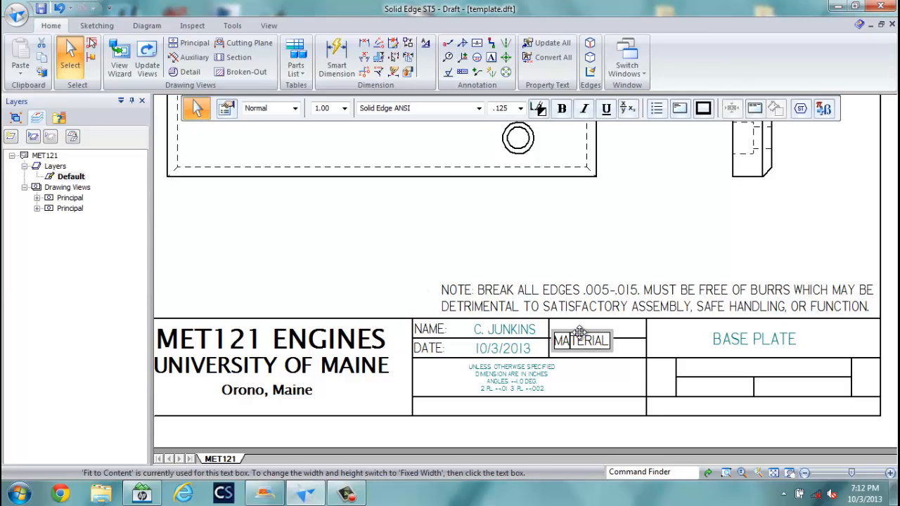
pyautogui.moveTo(582, 336); pyautogui.dragTo(590, 321)
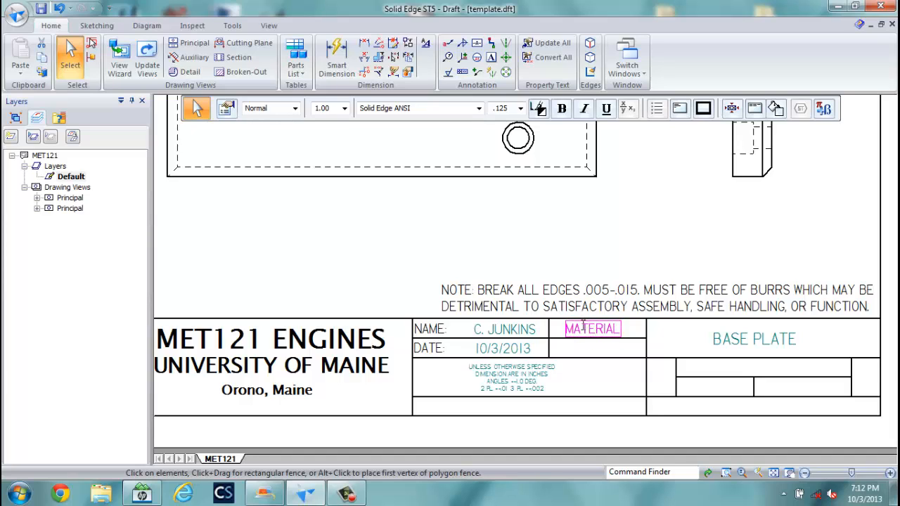
pyautogui.click(585, 350)
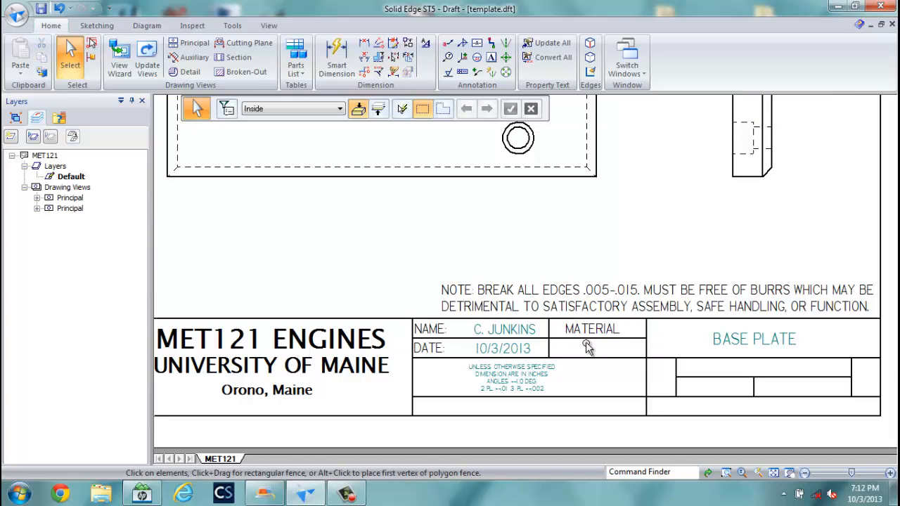
# Start a callout and insert the Material property of Part1.par as a named reference in its property text.
pyautogui.click(447, 43)
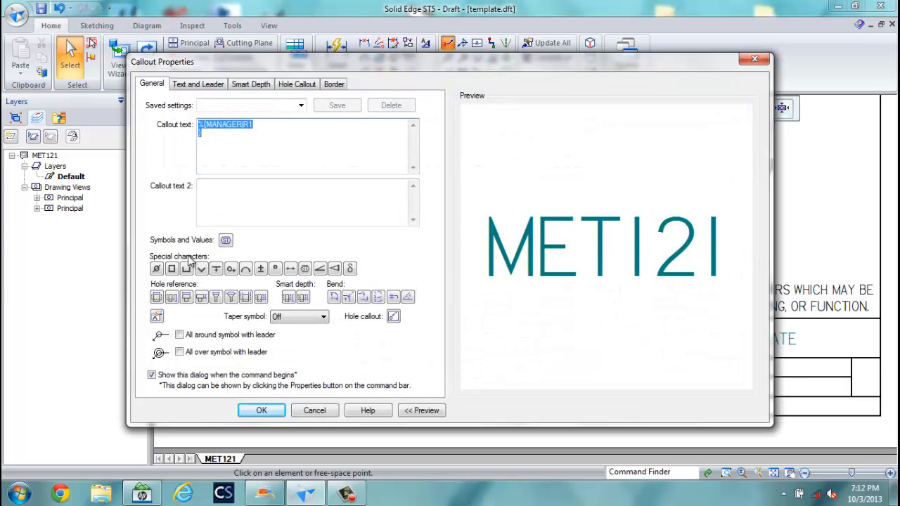
pyautogui.click(156, 317)
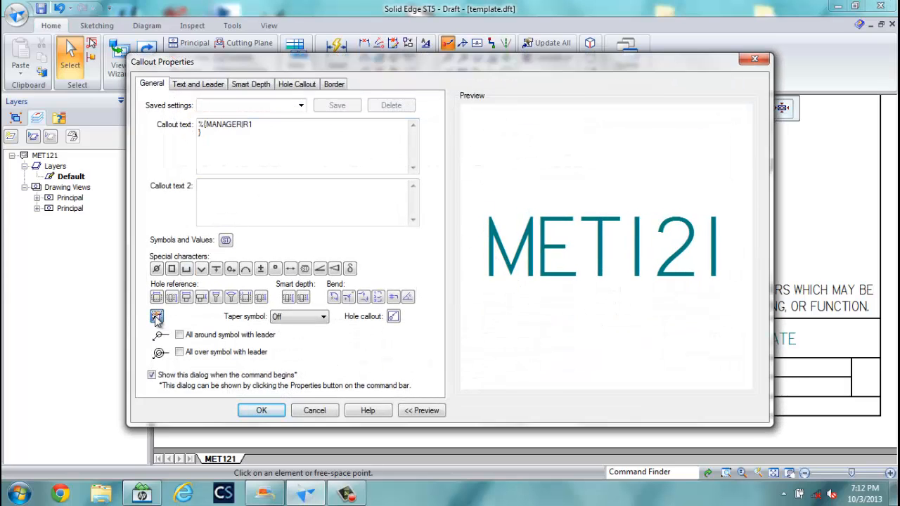
pyautogui.click(563, 98)
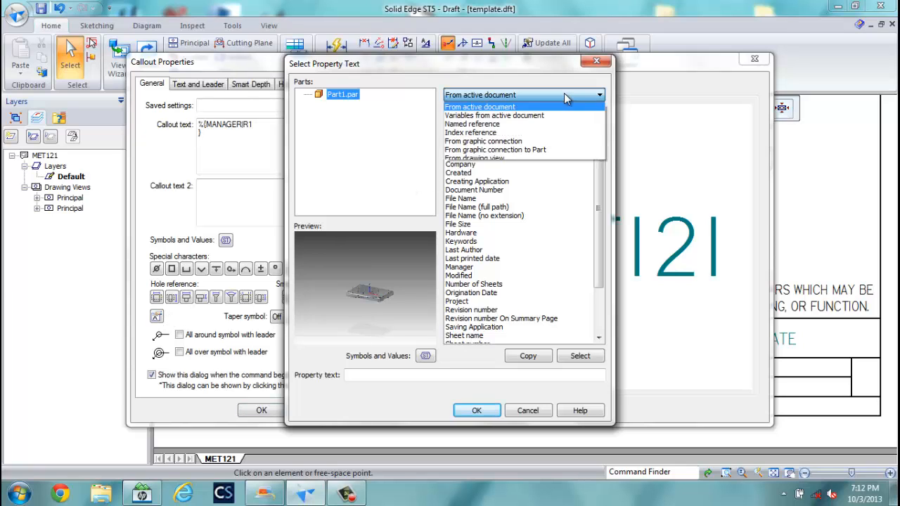
pyautogui.click(520, 123)
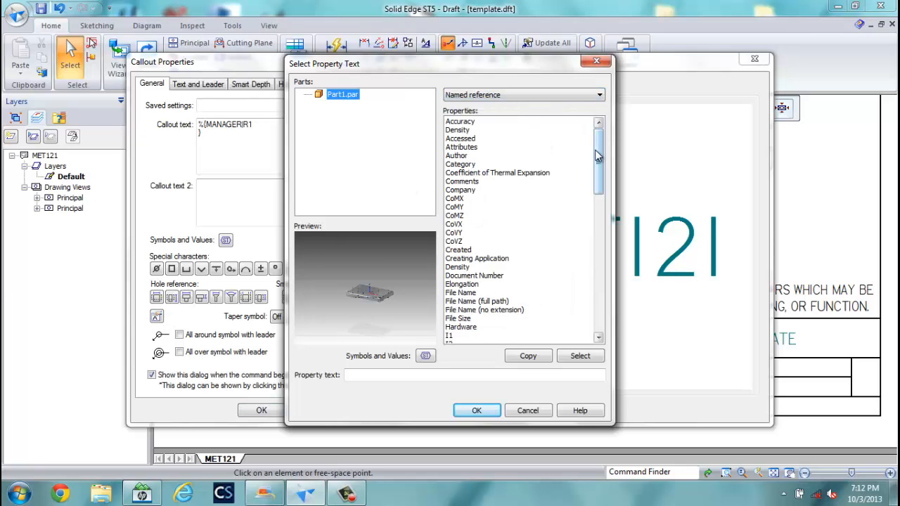
pyautogui.moveTo(596, 156); pyautogui.dragTo(606, 222)
pyautogui.click(467, 223)
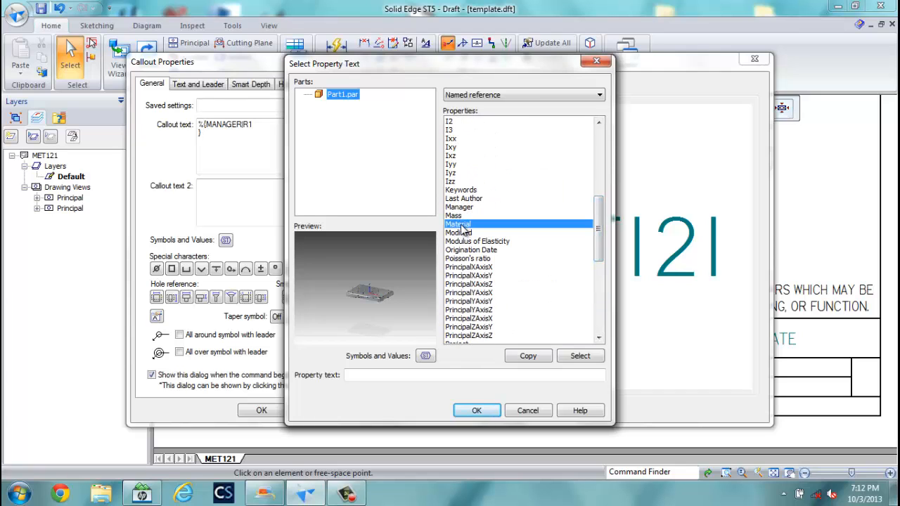
pyautogui.click(580, 355)
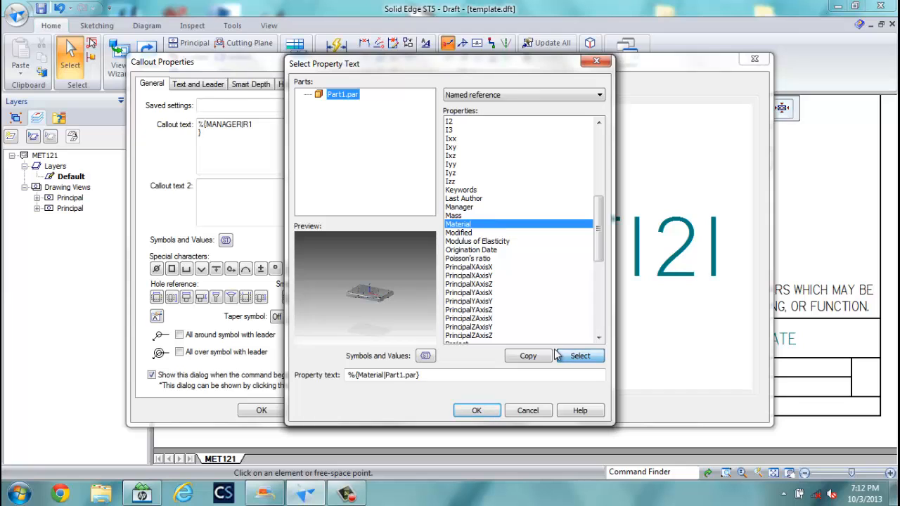
pyautogui.click(476, 411)
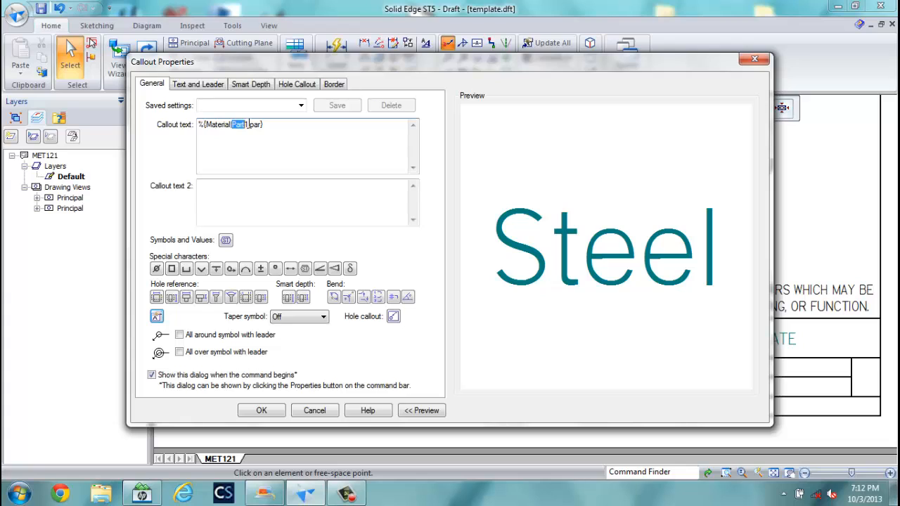
# Replace the part file name in the callout text with R1, giving %{Material|R1}, and accept the callout properties.
pyautogui.moveTo(232, 125); pyautogui.dragTo(261, 125)
pyautogui.write('R')
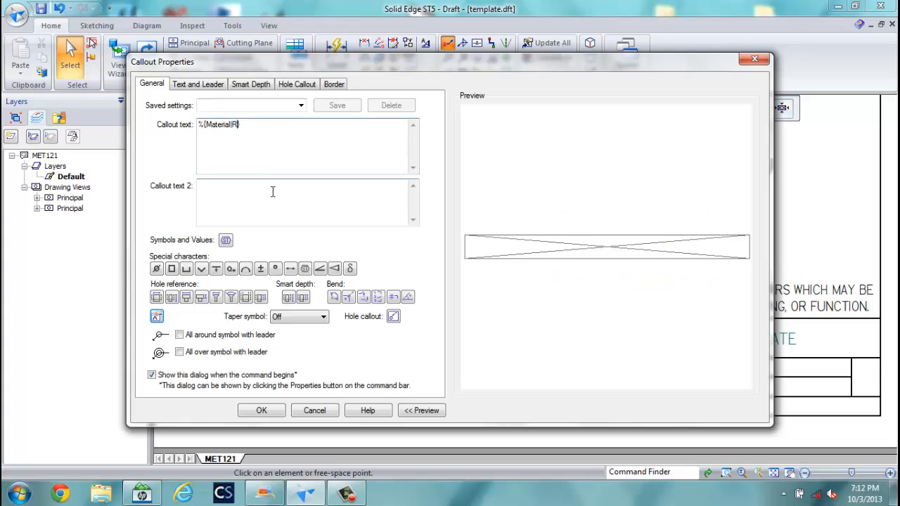
pyautogui.write('1')
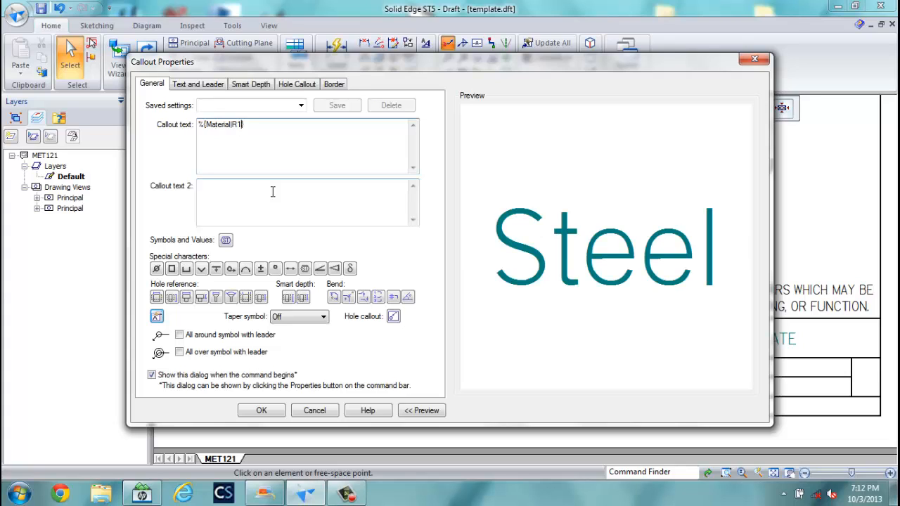
pyautogui.click(267, 412)
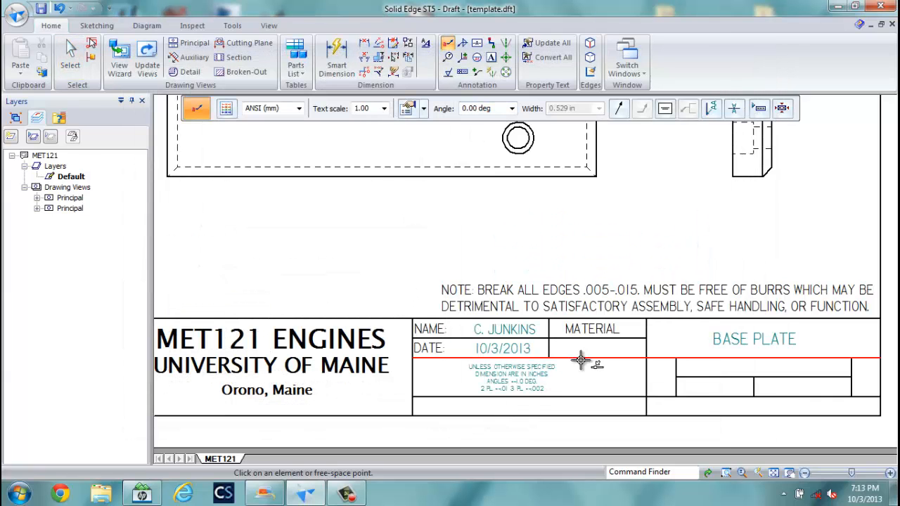
# Place the material property callout in the empty cell below the MATERIAL heading of the title block.
pyautogui.click(589, 356)
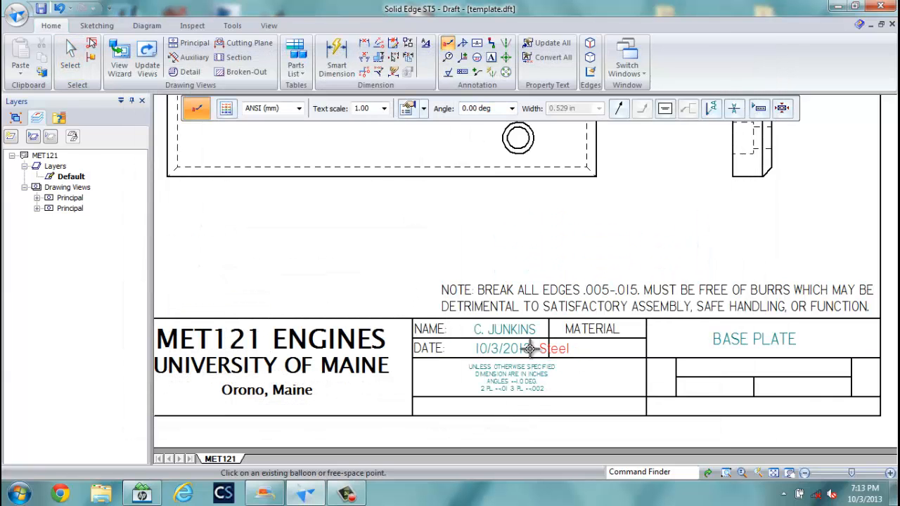
pyautogui.click(573, 348)
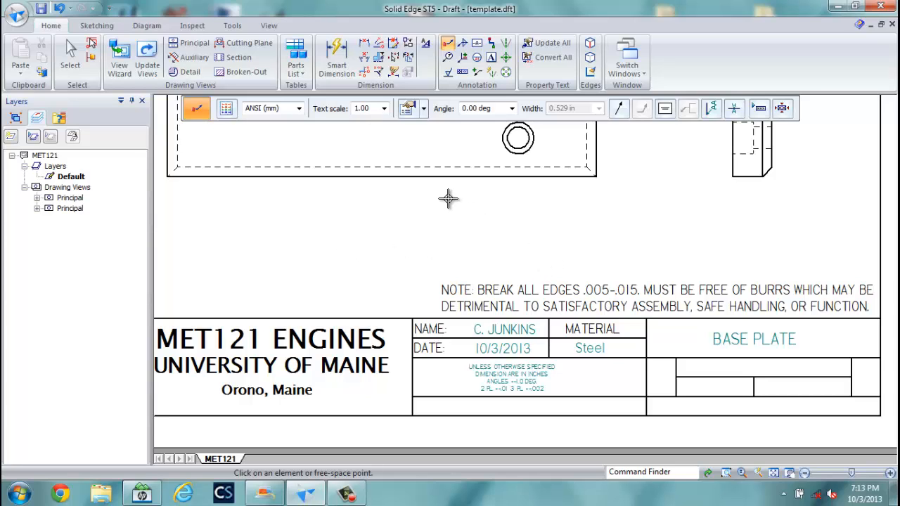
# Define a new callout using the File Name property by named reference, with its text set to %{File Name|R1}.
pyautogui.click(451, 43)
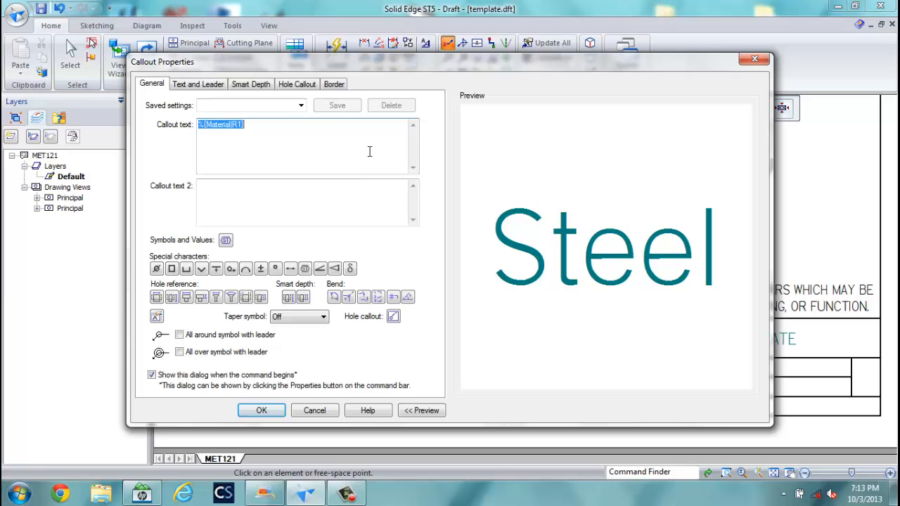
pyautogui.click(156, 316)
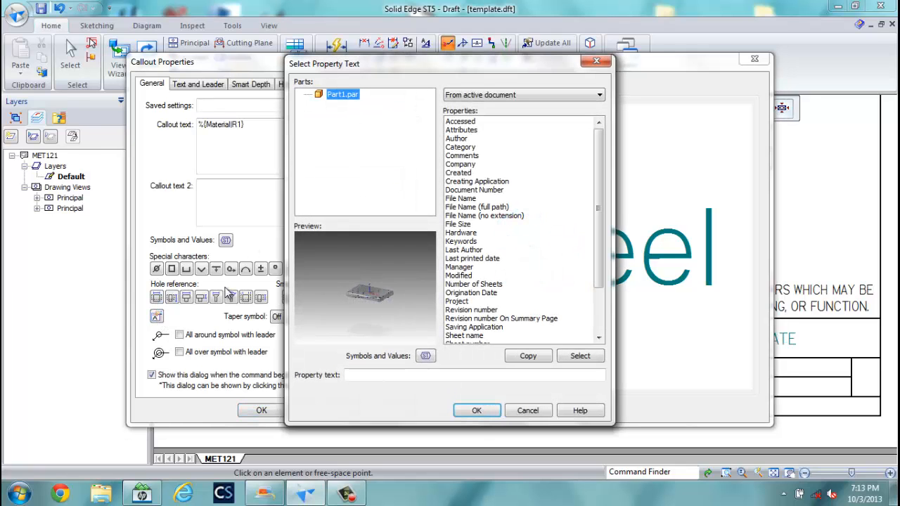
pyautogui.click(540, 100)
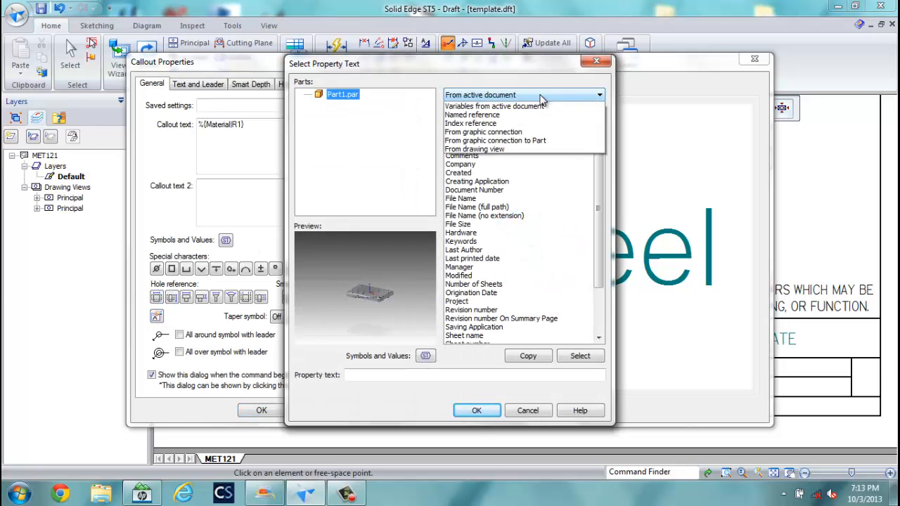
pyautogui.click(517, 119)
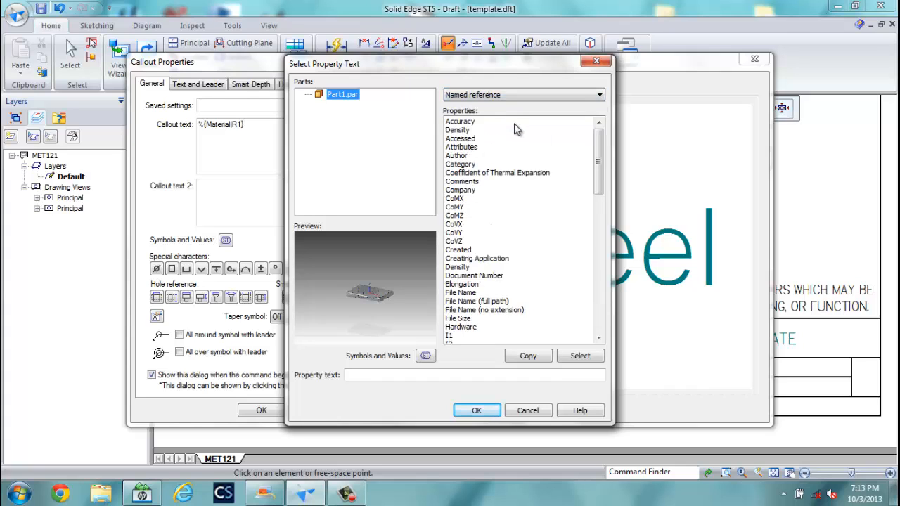
pyautogui.moveTo(599, 158); pyautogui.dragTo(600, 184)
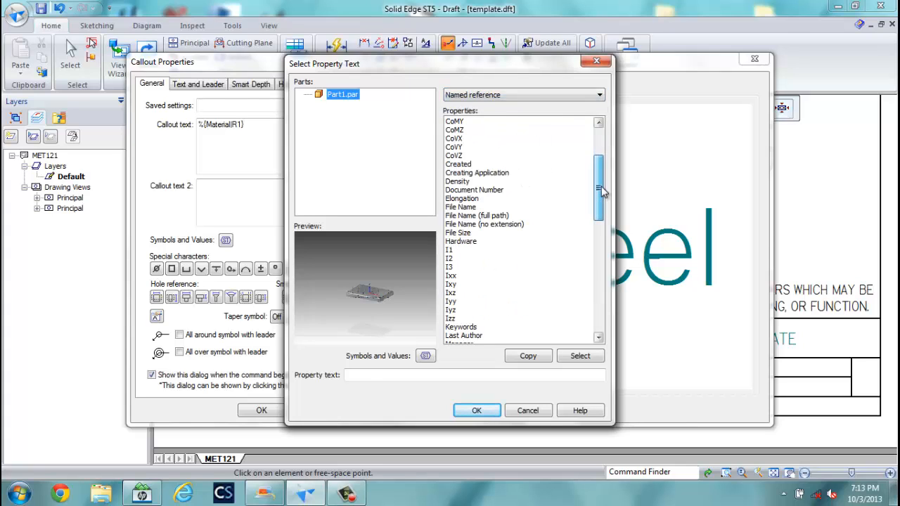
pyautogui.click(459, 207)
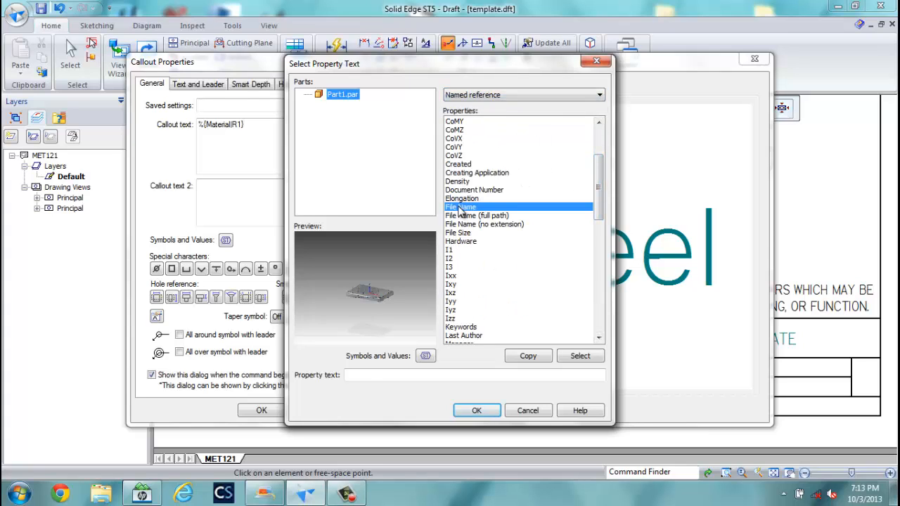
pyautogui.click(580, 356)
pyautogui.click(476, 410)
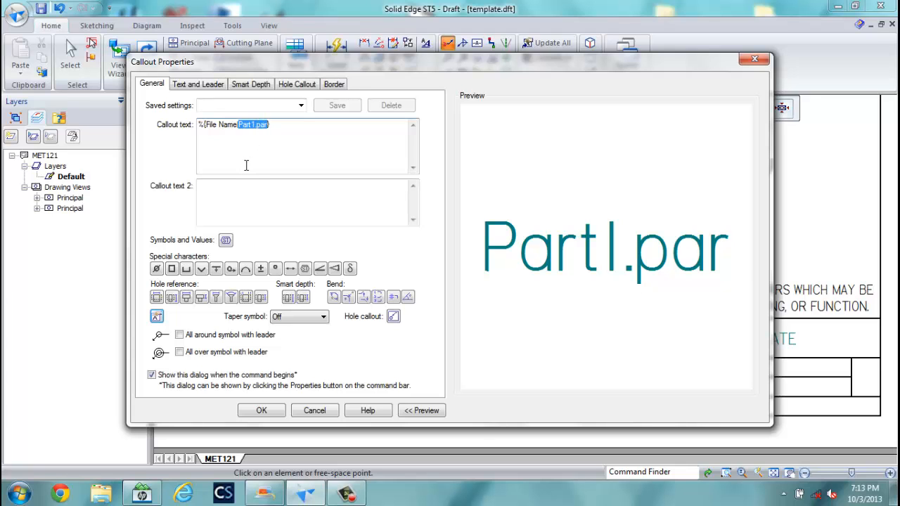
pyautogui.write('R1')
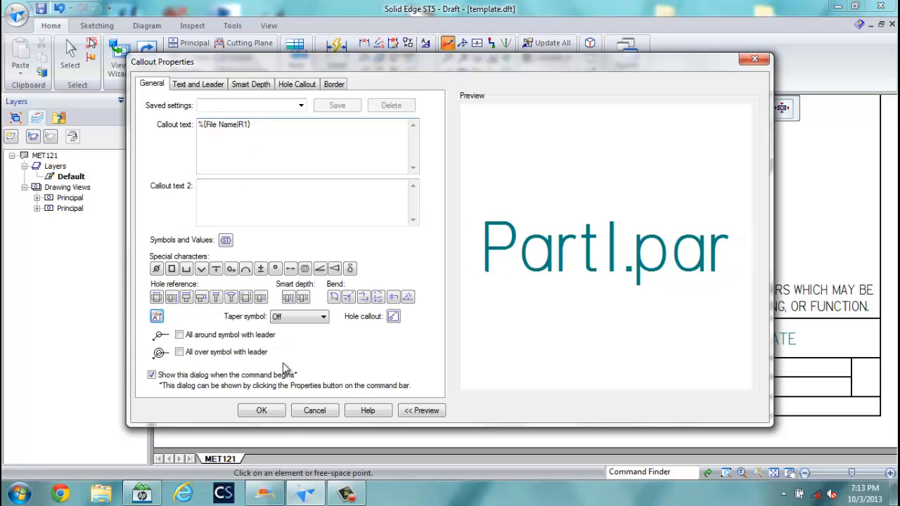
pyautogui.click(263, 412)
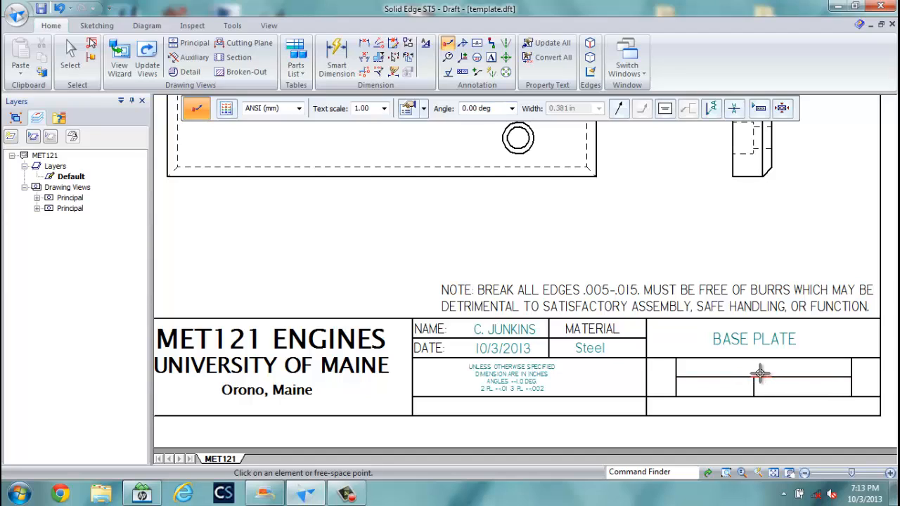
# Place the file name callout in the wide cell below BASE PLATE and again in the small cell beneath its left half.
pyautogui.click(759, 376)
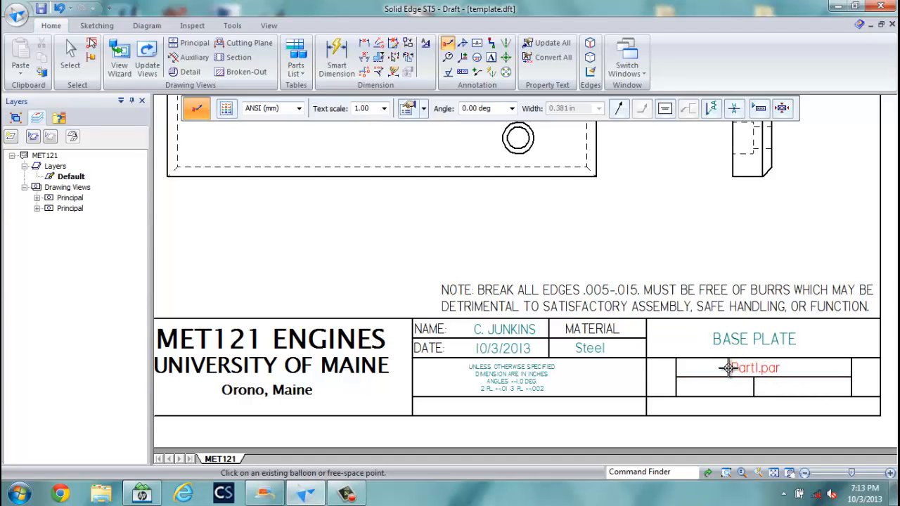
pyautogui.click(725, 369)
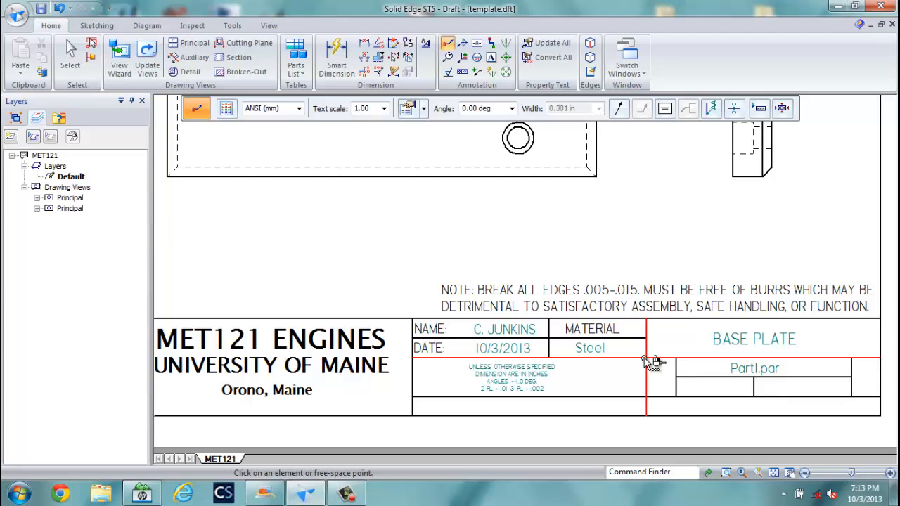
pyautogui.click(713, 387)
pyautogui.click(71, 55)
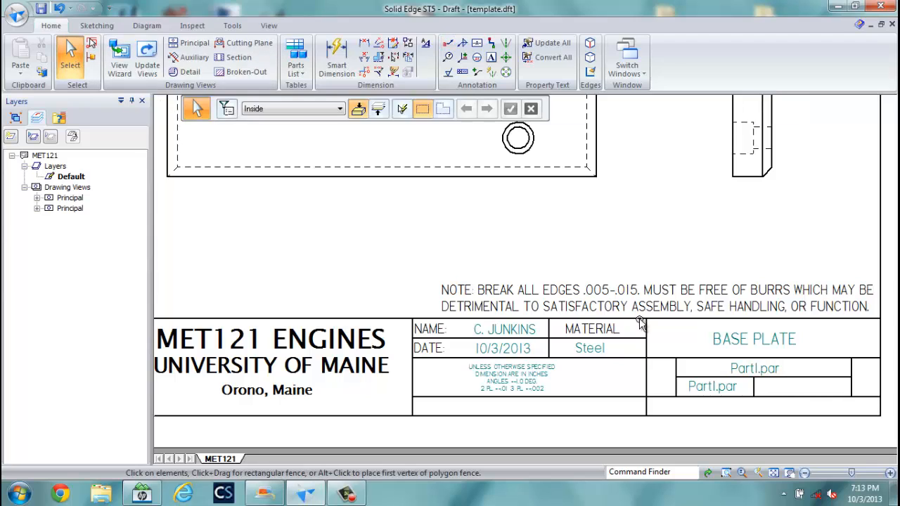
# Delete the file name callout in the wide upper cell and move the remaining one into the adjacent right-hand cell.
pyautogui.click(750, 371)
pyautogui.press('Delete')
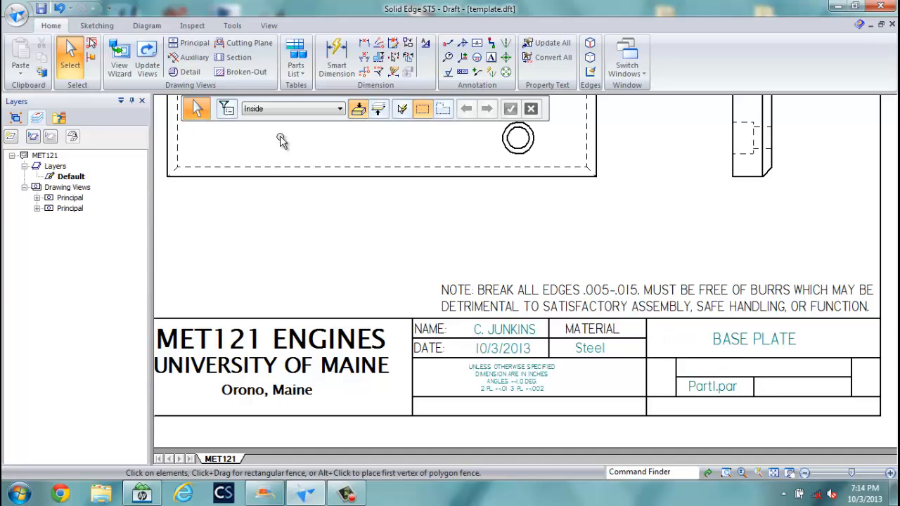
pyautogui.click(711, 387)
pyautogui.keyDown('ctrl'); pyautogui.moveTo(711, 386); pyautogui.dragTo(796, 391); pyautogui.keyUp('ctrl')
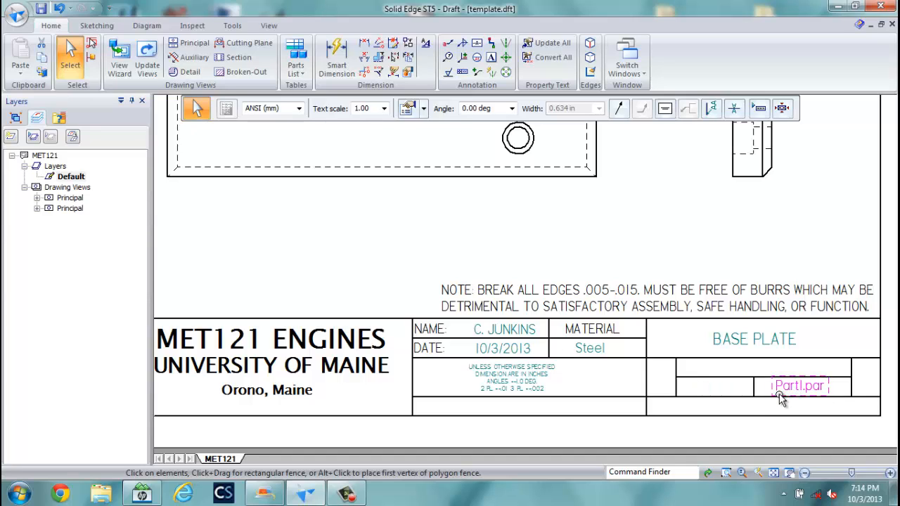
pyautogui.click(756, 404)
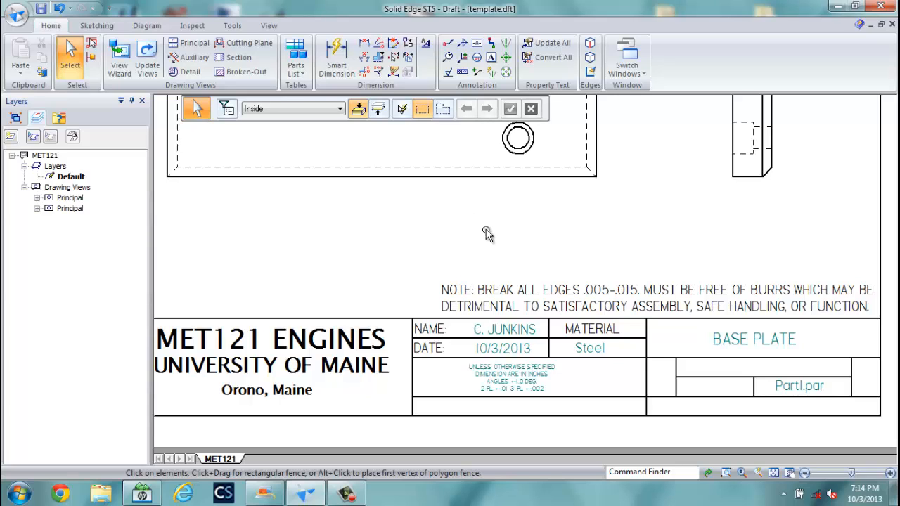
# Start a text annotation at the title block and set its font size to .125 and its font to Solid Edge ANSI.
pyautogui.click(491, 59)
pyautogui.click(420, 412)
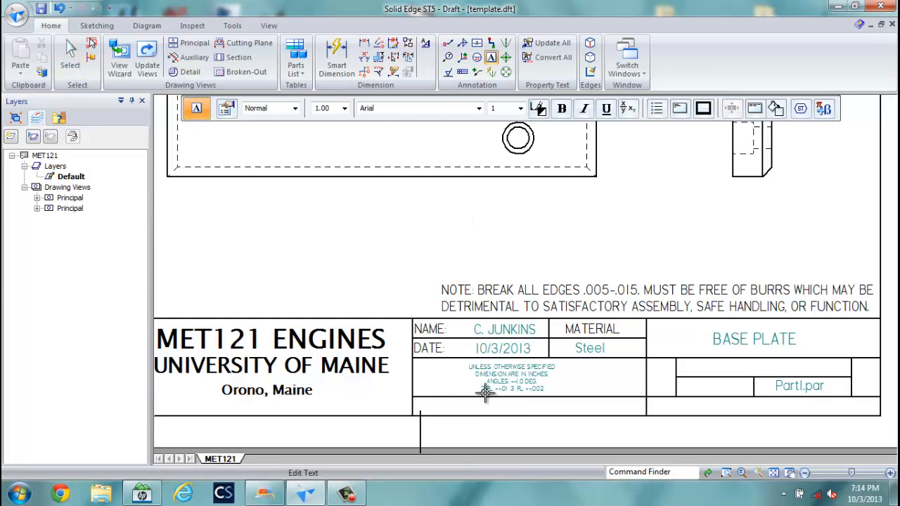
pyautogui.click(344, 109)
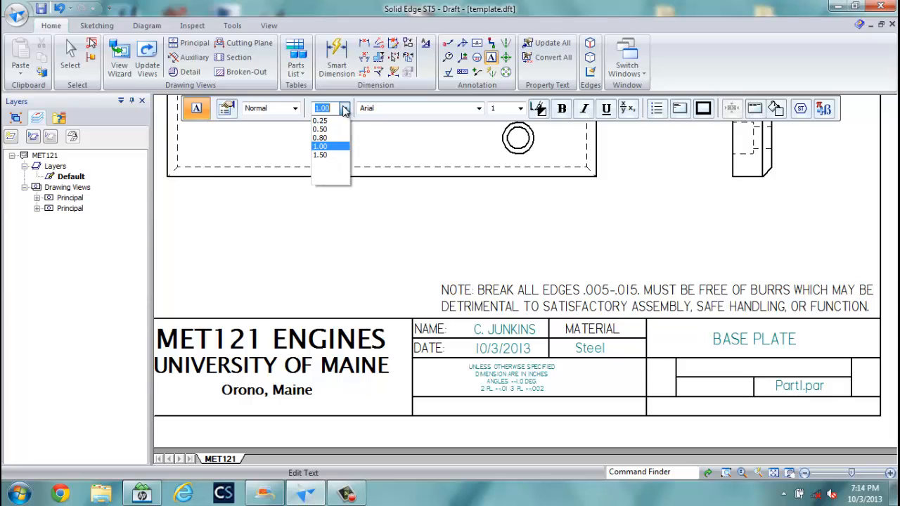
pyautogui.click(520, 110)
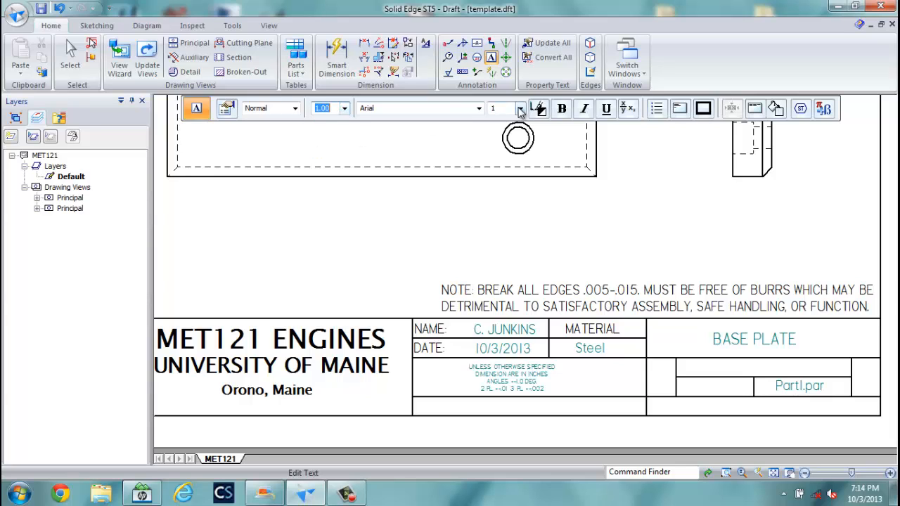
pyautogui.click(520, 109)
pyautogui.click(508, 132)
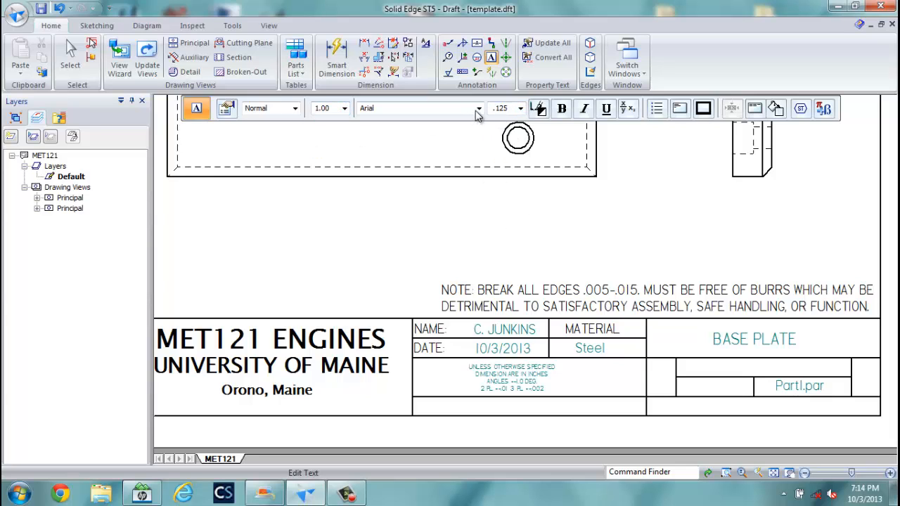
pyautogui.click(479, 109)
pyautogui.moveTo(479, 124); pyautogui.dragTo(480, 310)
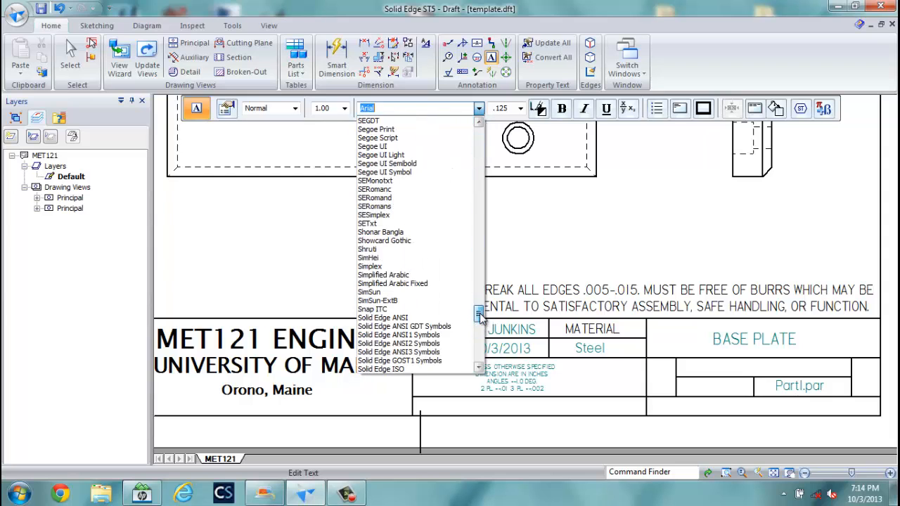
pyautogui.click(419, 315)
# Enter the text "SCALE: 1:1" beside the tolerance notes in the title block.
pyautogui.click(420, 387)
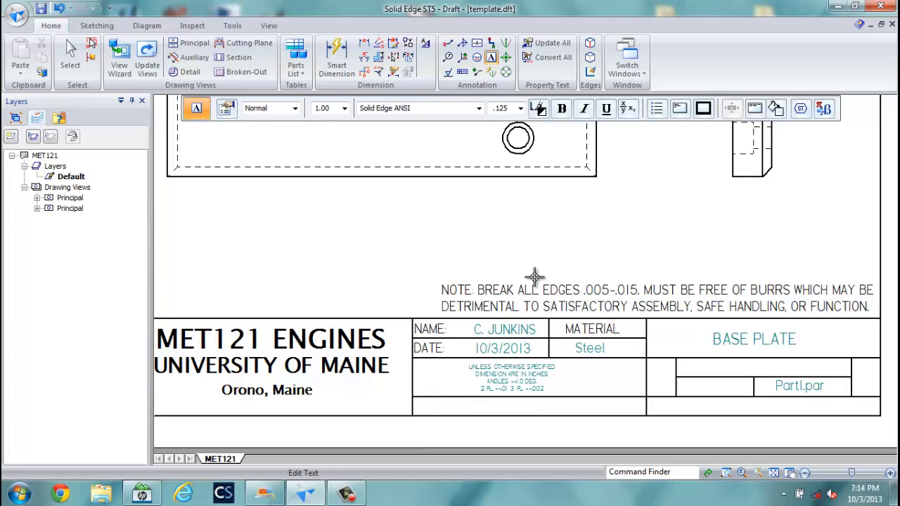
pyautogui.write('SCALE: 1:1')
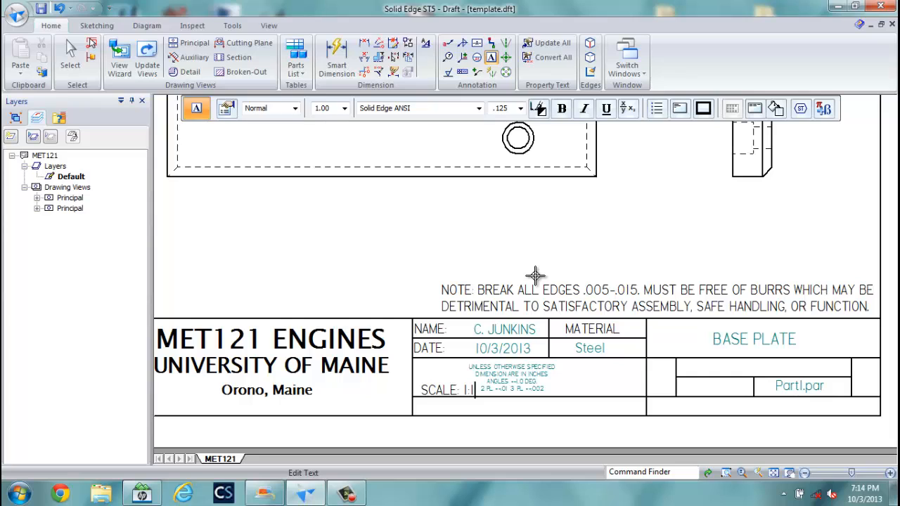
pyautogui.click(447, 390)
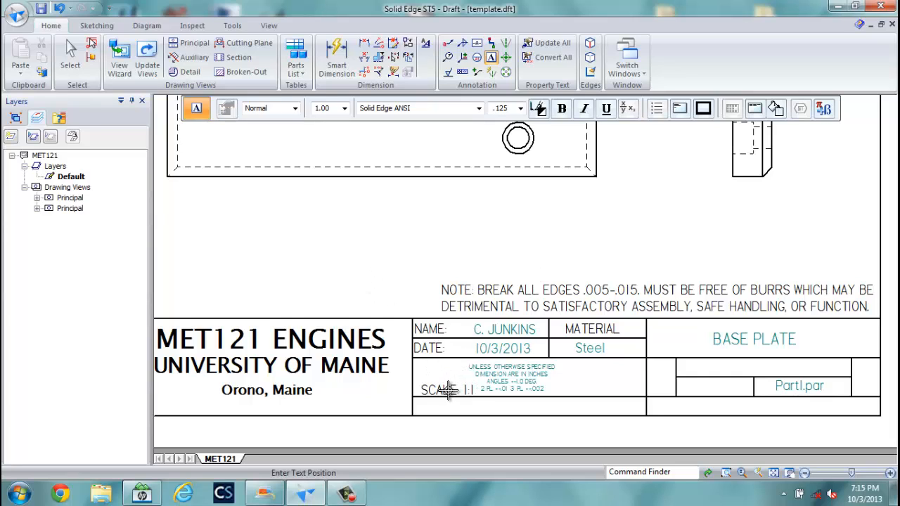
pyautogui.click(448, 406)
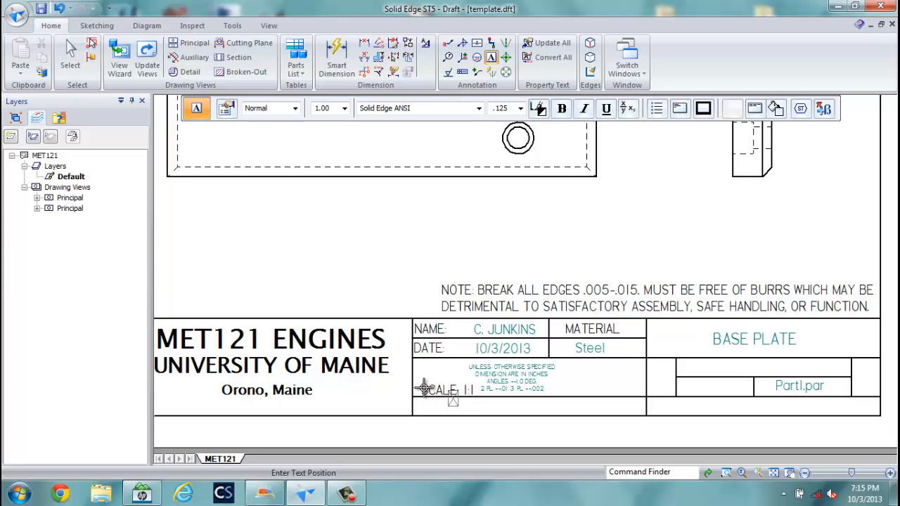
pyautogui.press('Escape')
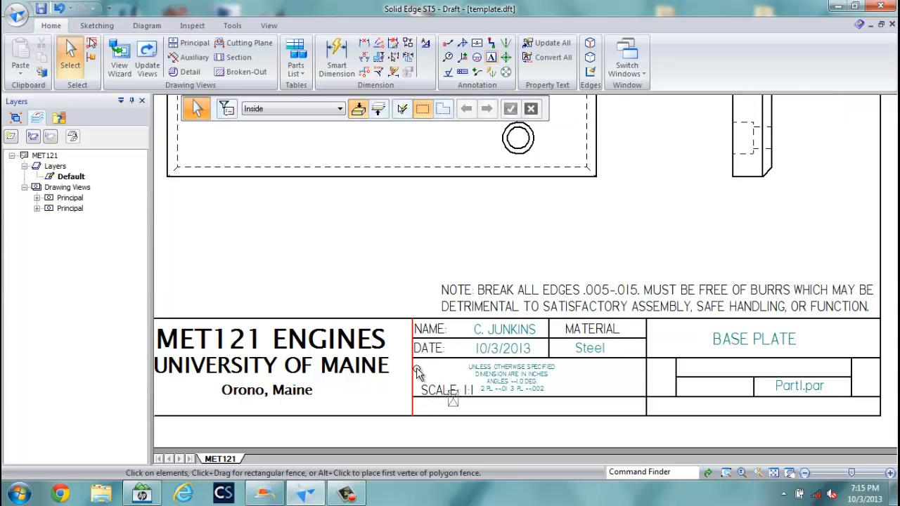
# Move the "SCALE: 1:1" text to the left end of the bottom row beneath the file name cells.
pyautogui.click(70, 61)
pyautogui.click(443, 393)
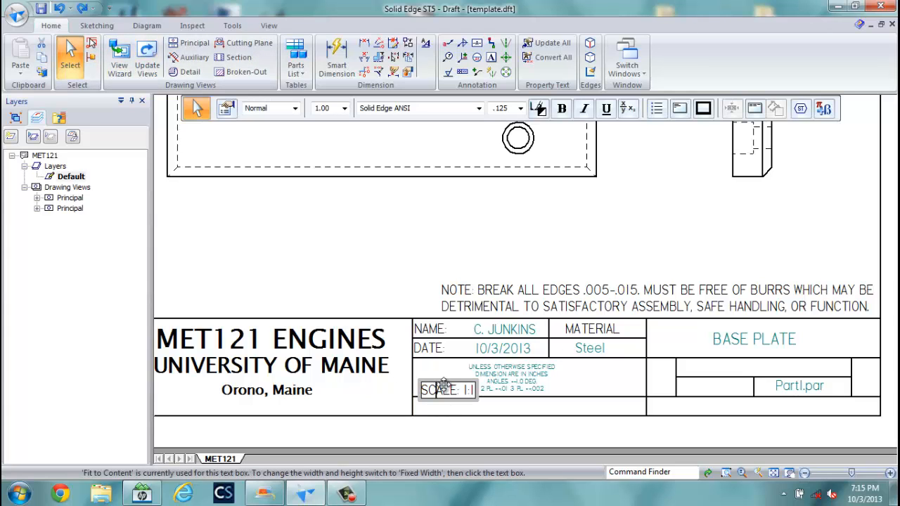
pyautogui.moveTo(445, 382); pyautogui.dragTo(674, 399)
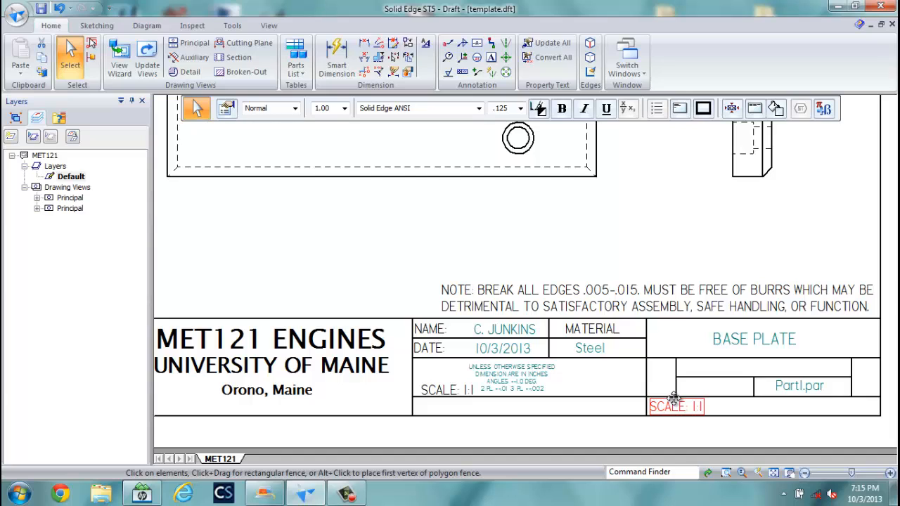
pyautogui.click(652, 371)
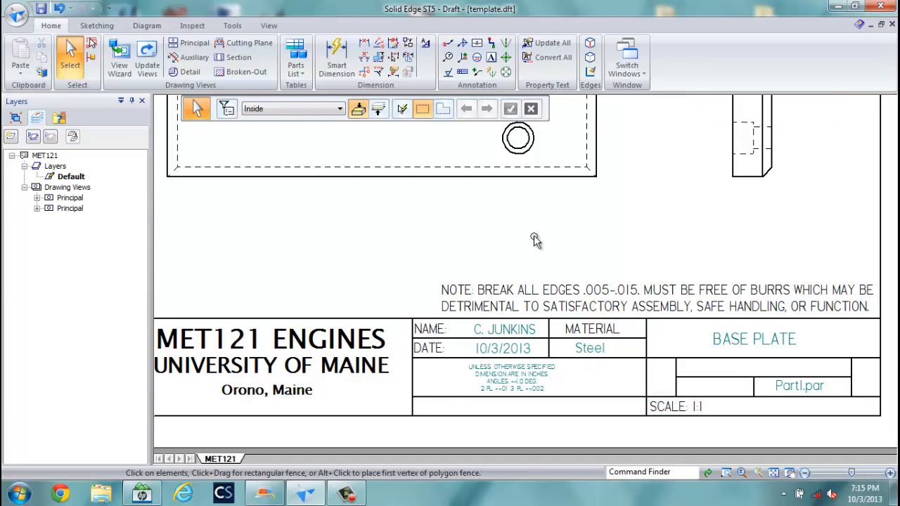
# Add the text "WEIGHT" and position it in the bottom title block row, right of "SCALE: 1:1".
pyautogui.click(491, 57)
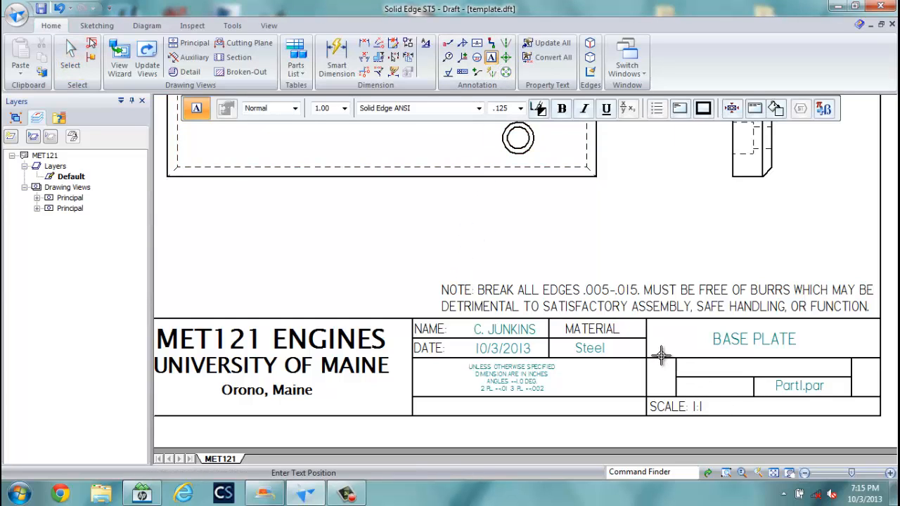
pyautogui.click(728, 415)
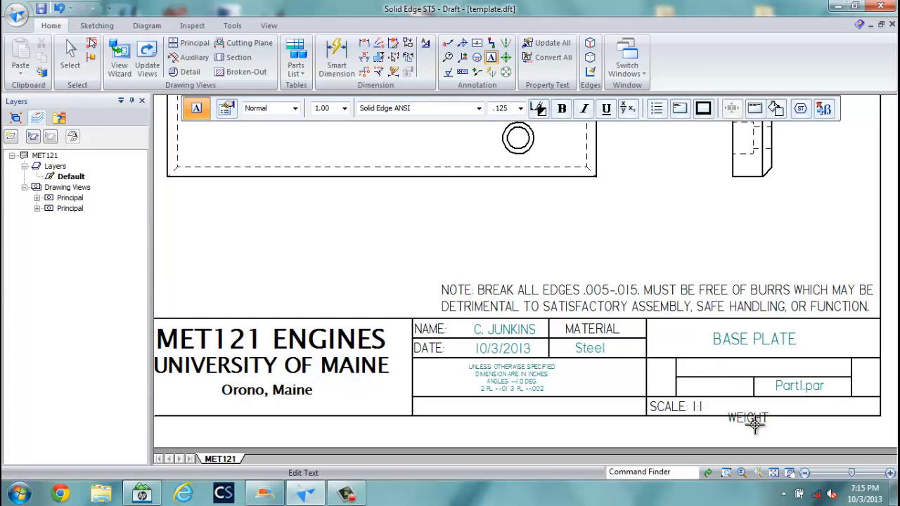
pyautogui.click(69, 56)
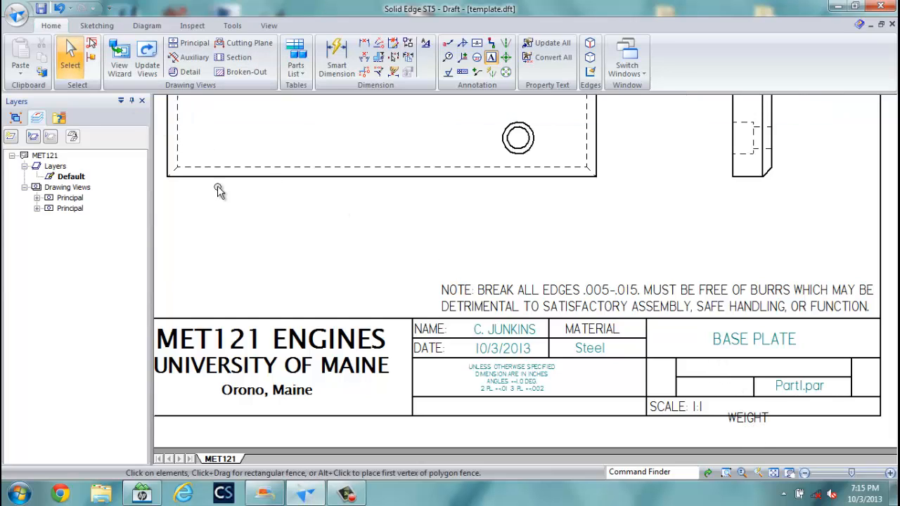
pyautogui.click(765, 420)
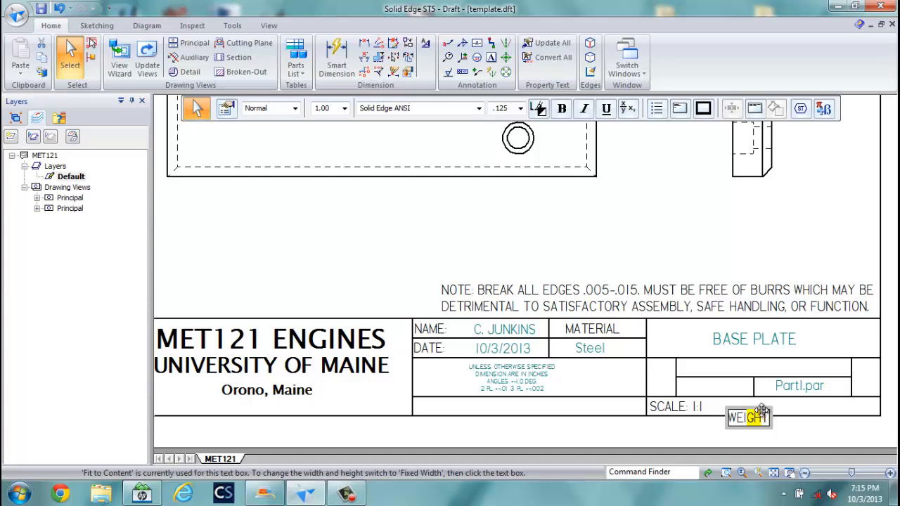
pyautogui.moveTo(765, 409); pyautogui.dragTo(791, 399)
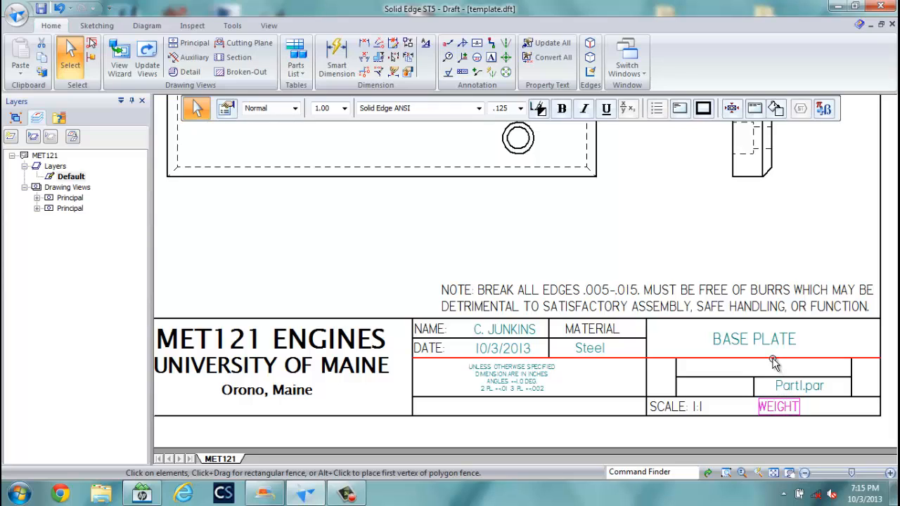
# Draw a vertical line 0.250 in long across the bottom title block row, between the "SCALE: 1:1" and "WEIGHT" texts.
pyautogui.click(743, 367)
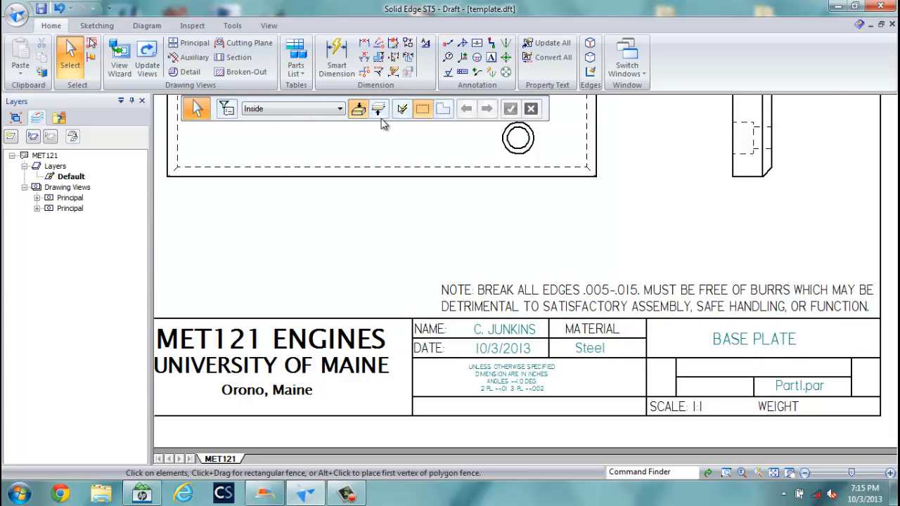
pyautogui.click(96, 26)
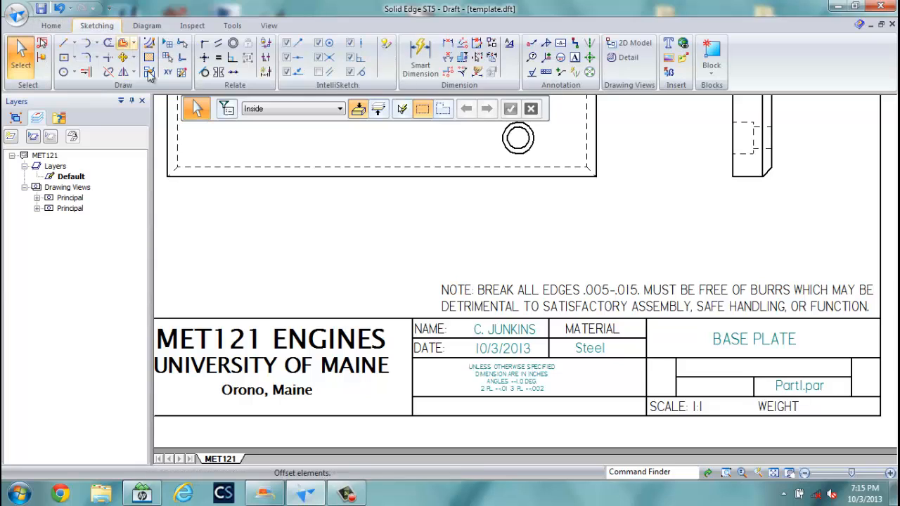
pyautogui.click(64, 44)
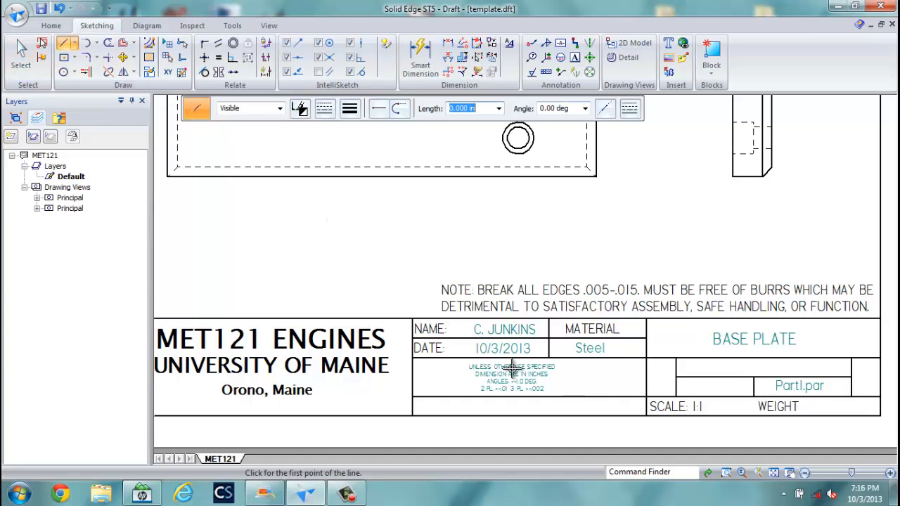
pyautogui.click(754, 398)
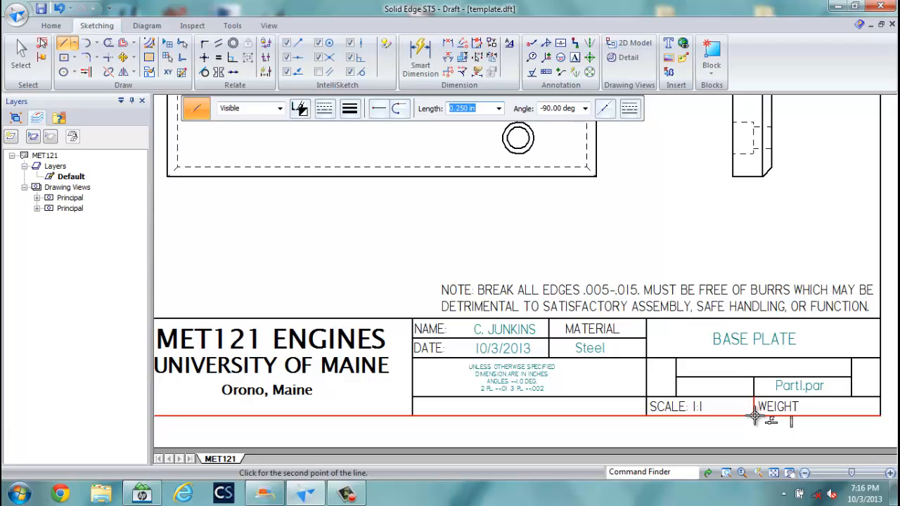
pyautogui.rightClick(682, 432)
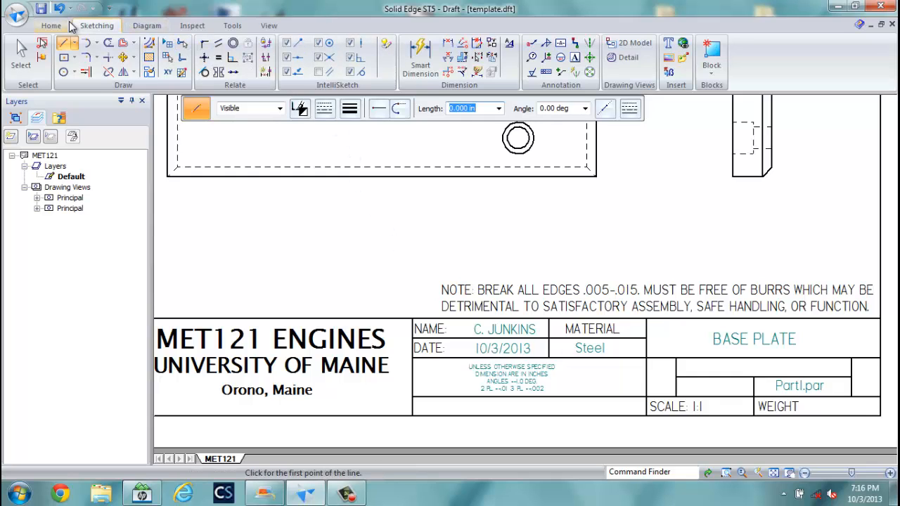
# Add the text "REV." and position it at the top of the narrow cell at the title block's right end, beside the file name cells.
pyautogui.click(69, 26)
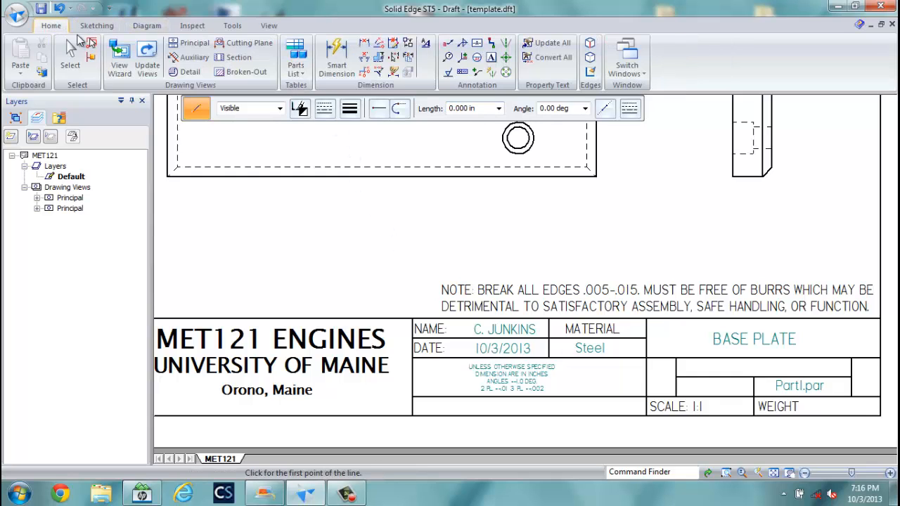
pyautogui.click(491, 58)
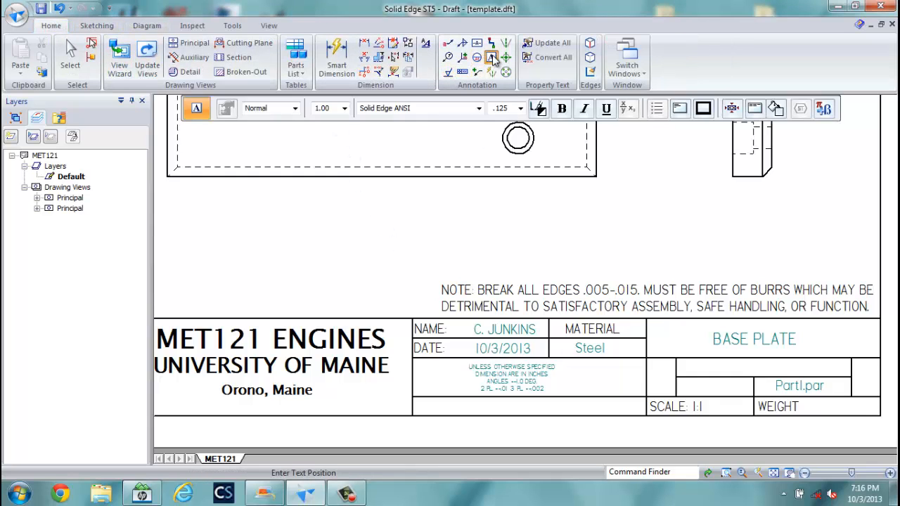
pyautogui.click(833, 365)
pyautogui.write('REV')
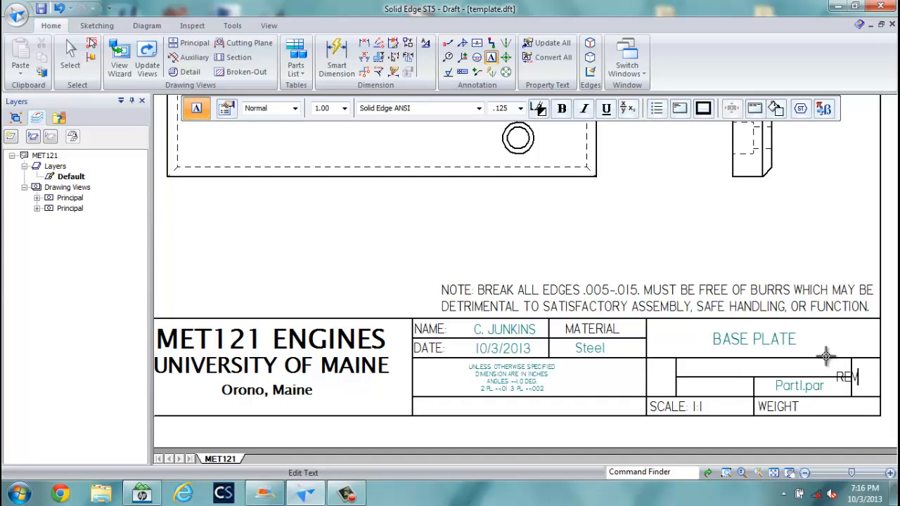
pyautogui.write('.')
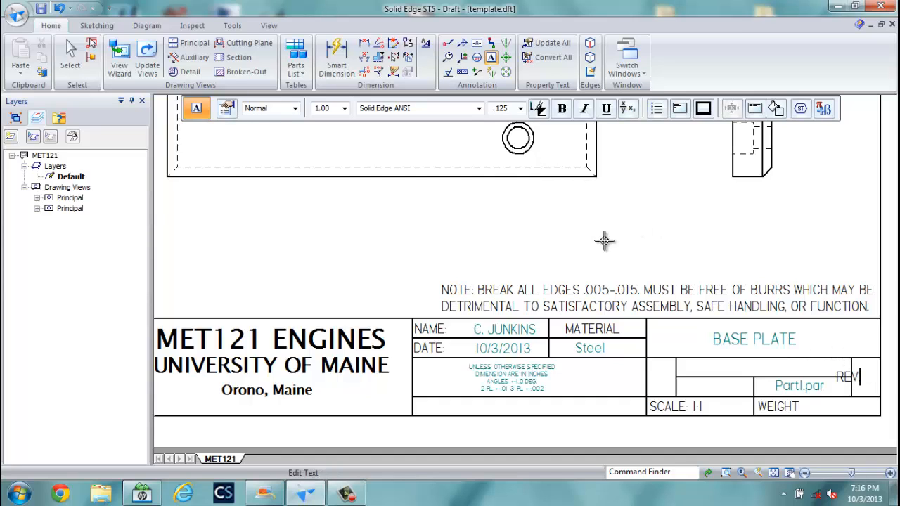
pyautogui.click(69, 57)
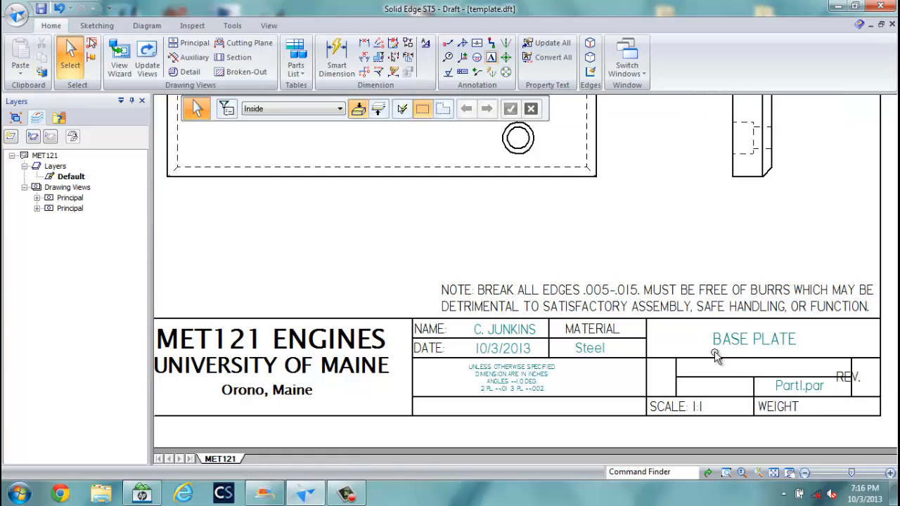
pyautogui.doubleClick(848, 378)
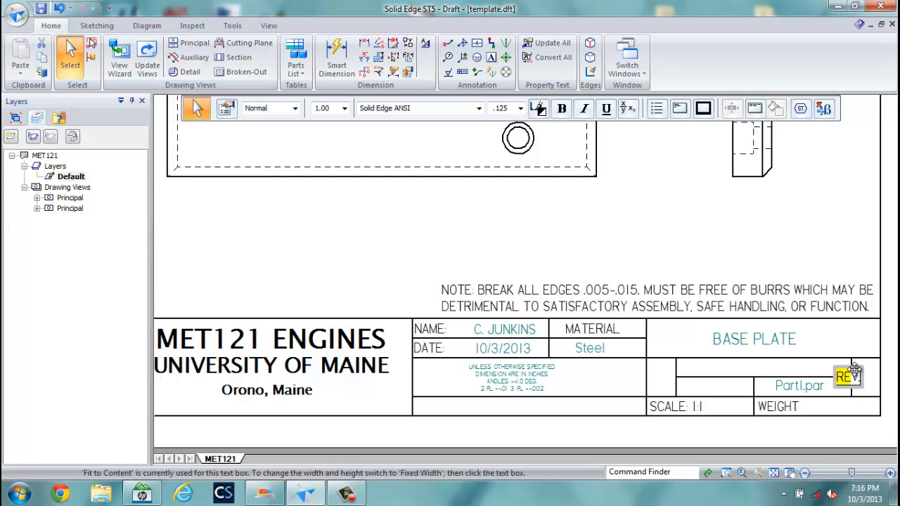
pyautogui.moveTo(853, 371); pyautogui.dragTo(869, 354)
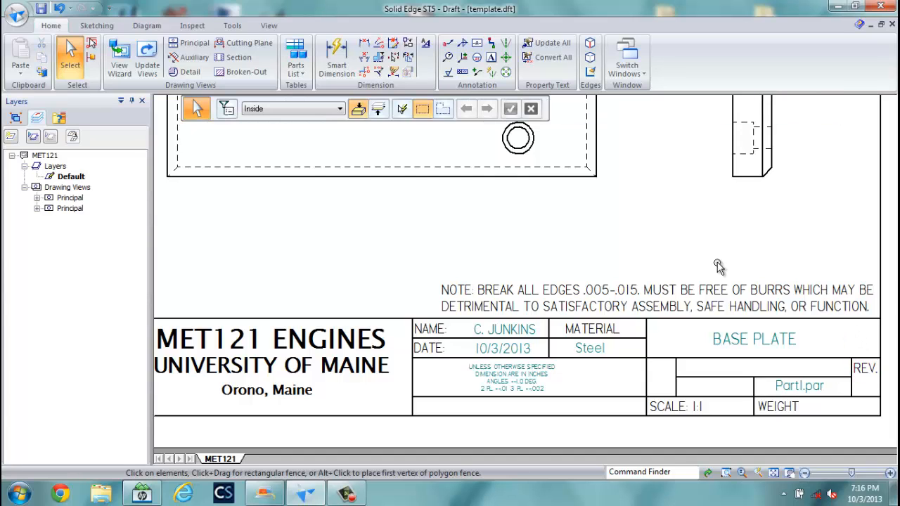
# Add the text "DRAWING NO.:" and position it in the cell row directly above the file name callout.
pyautogui.click(461, 72)
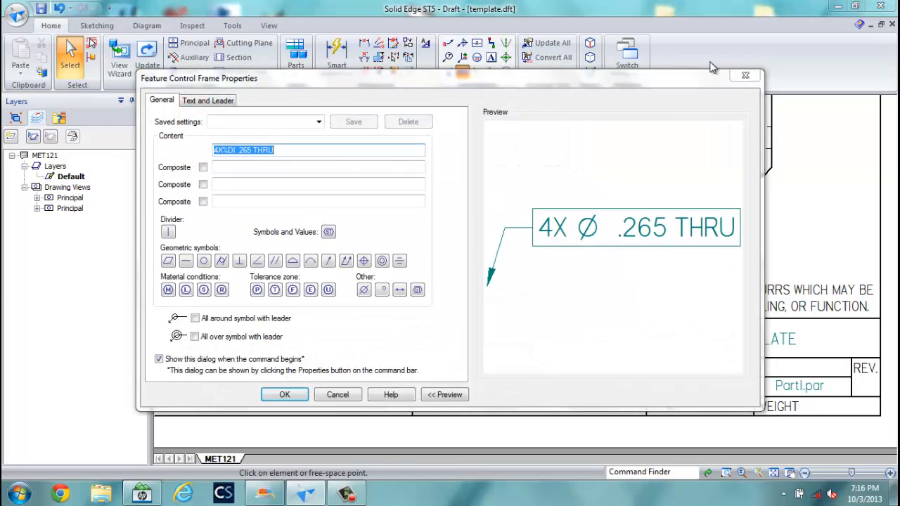
pyautogui.press('Return')
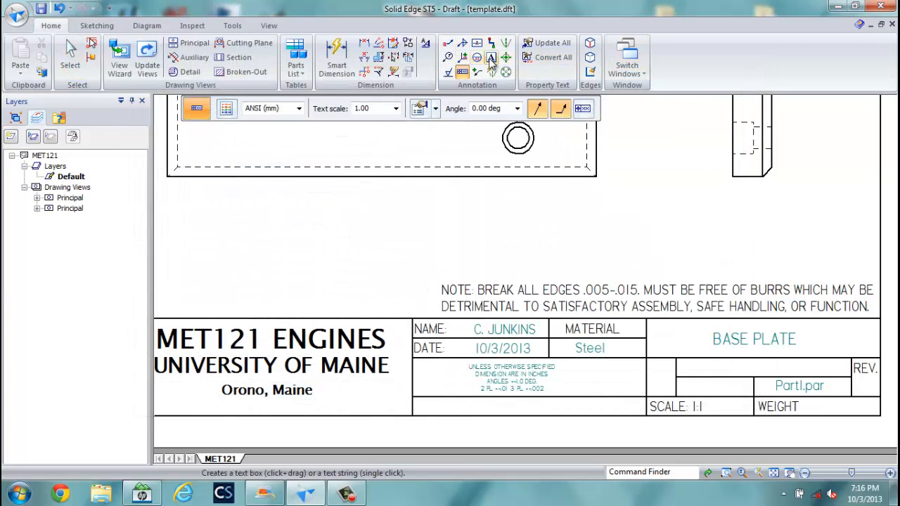
pyautogui.click(491, 57)
pyautogui.click(682, 368)
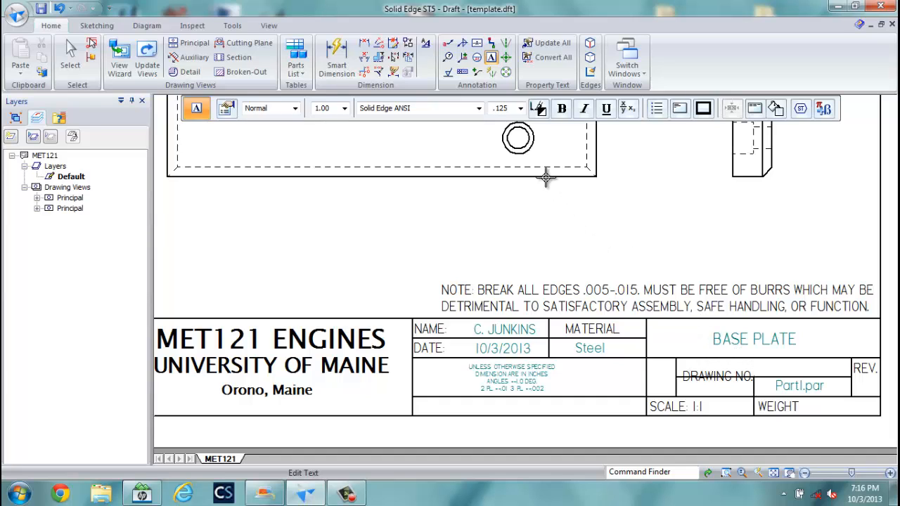
pyautogui.click(70, 56)
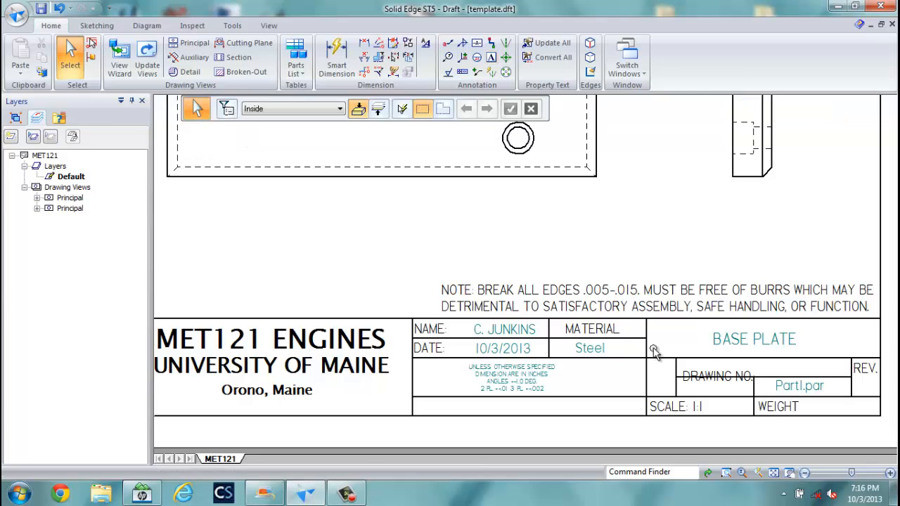
pyautogui.click(700, 380)
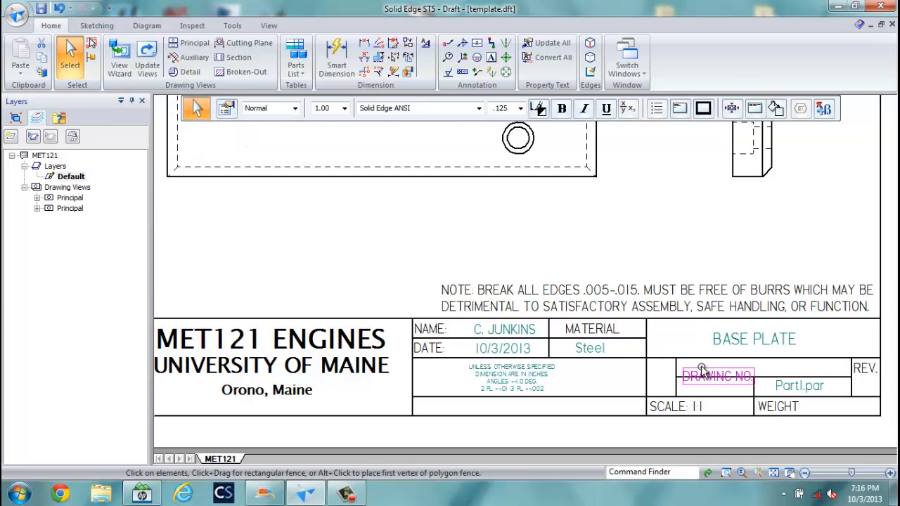
pyautogui.moveTo(701, 379); pyautogui.dragTo(701, 361)
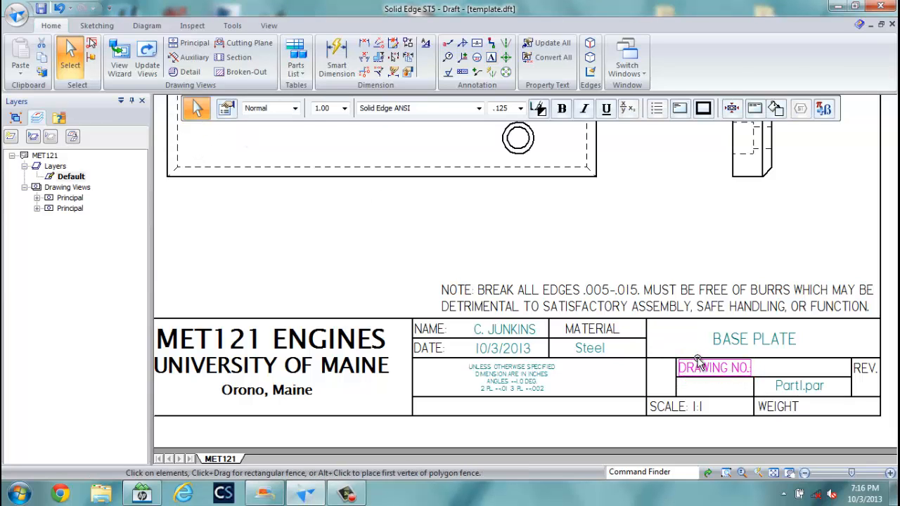
pyautogui.click(692, 241)
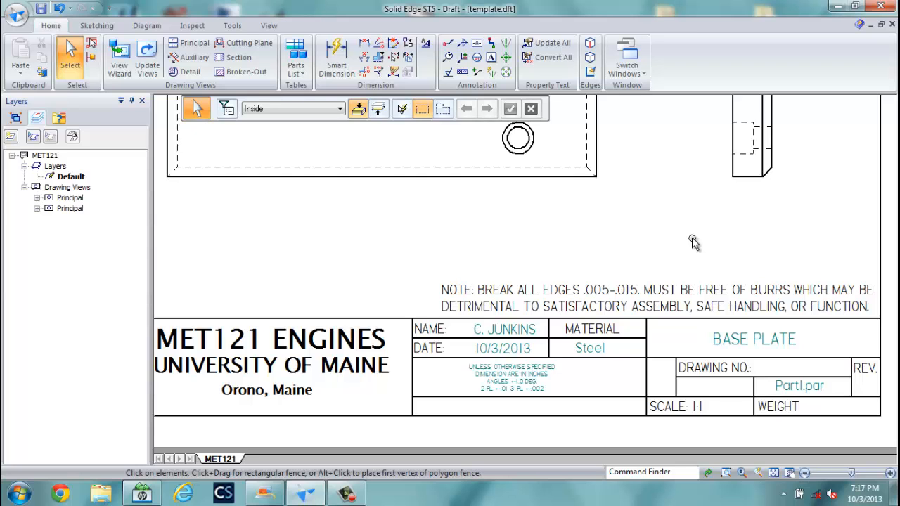
# Start a callout and link its text to the Mass property of Part1.par as a named reference.
pyautogui.click(448, 43)
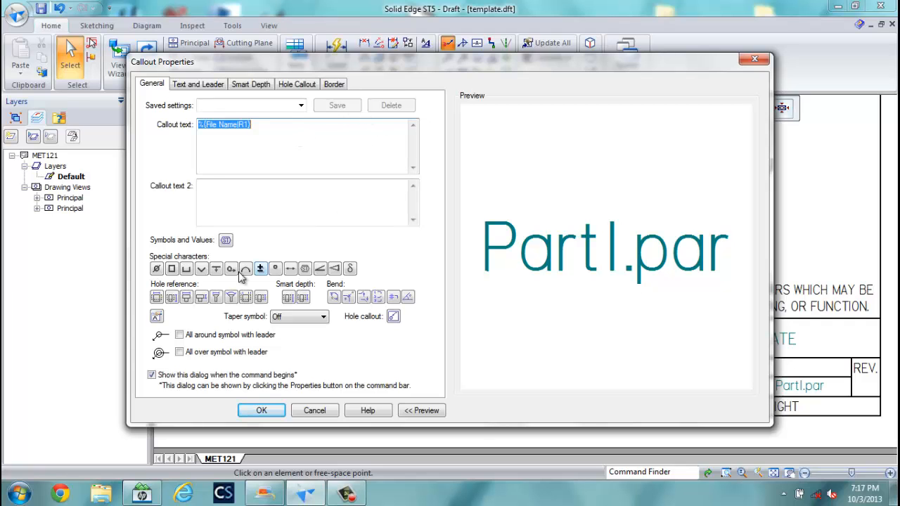
pyautogui.click(157, 317)
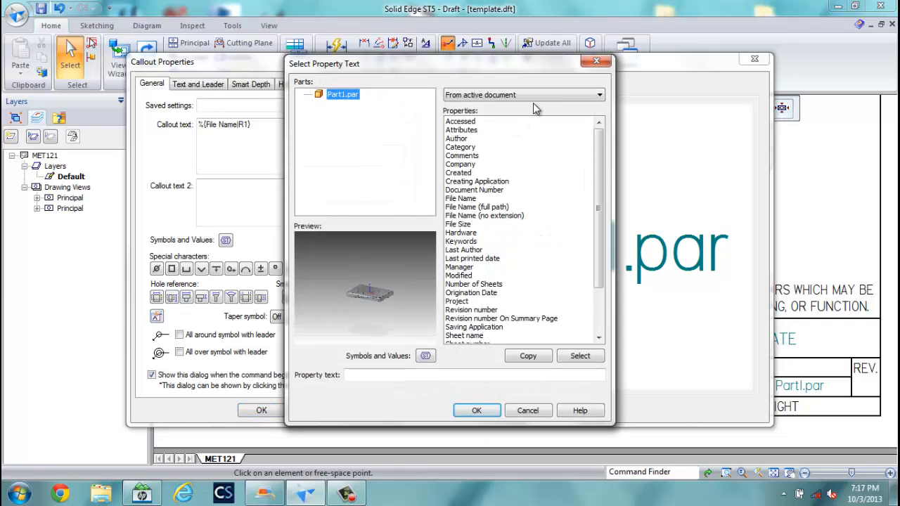
pyautogui.click(546, 94)
pyautogui.click(545, 113)
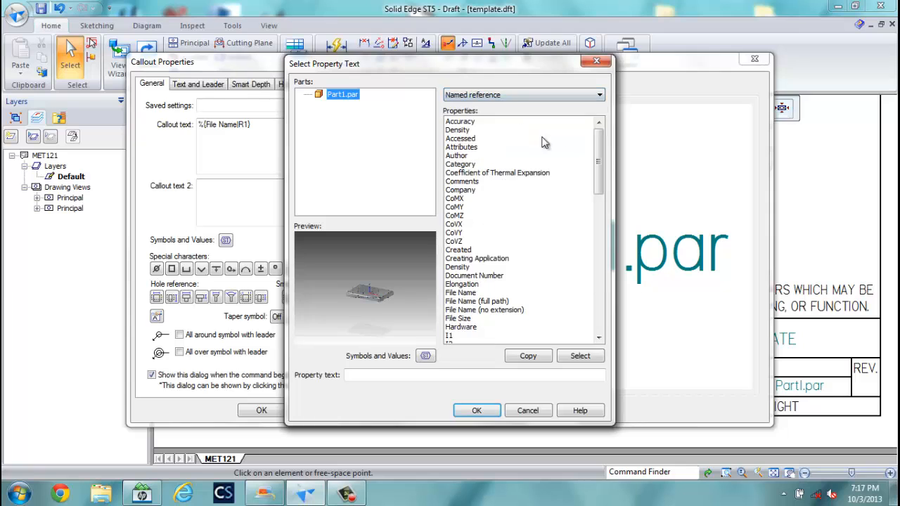
pyautogui.moveTo(597, 157); pyautogui.dragTo(596, 232)
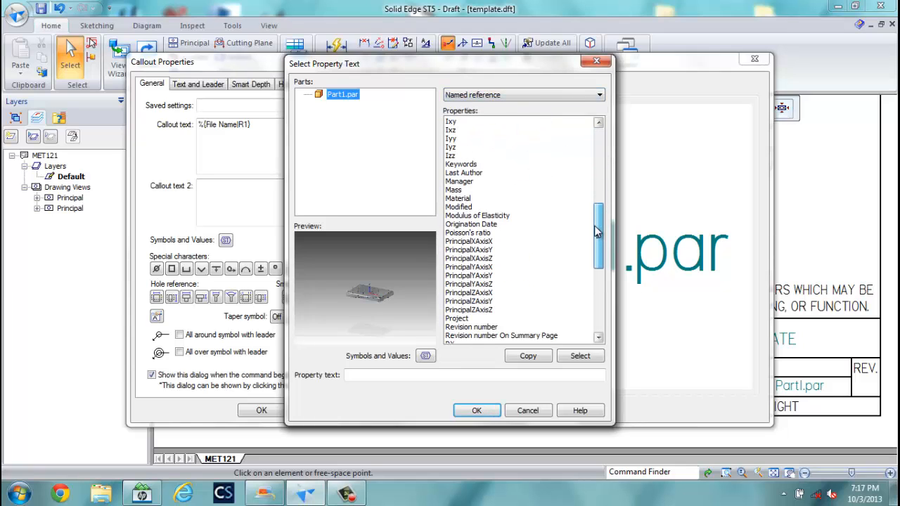
pyautogui.click(454, 191)
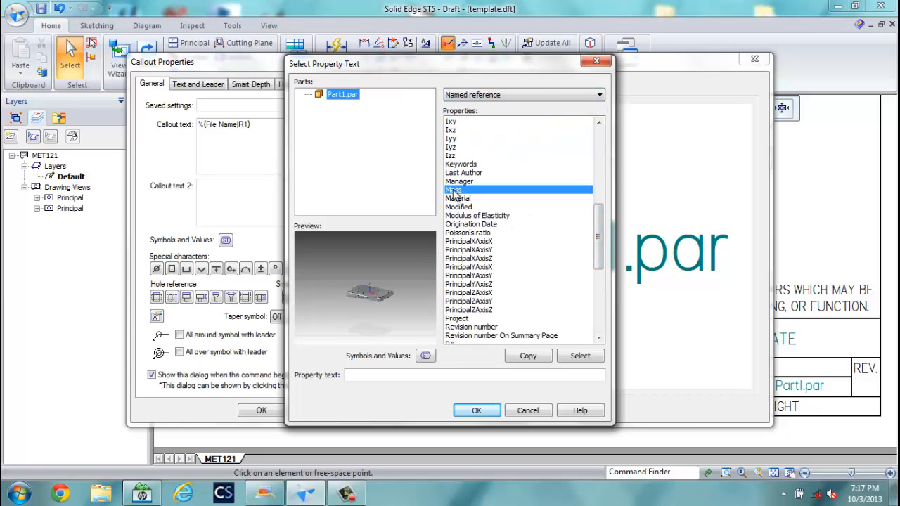
pyautogui.click(578, 356)
pyautogui.click(492, 413)
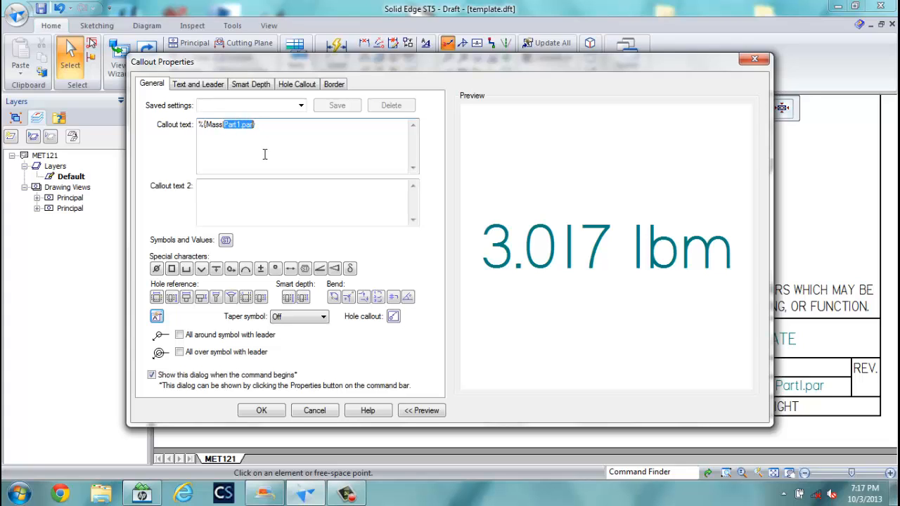
# Replace Part1.par with R1 in the Mass callout text and place the callout beside "WEIGHT" in the title block.
pyautogui.write('R1')
pyautogui.click(261, 411)
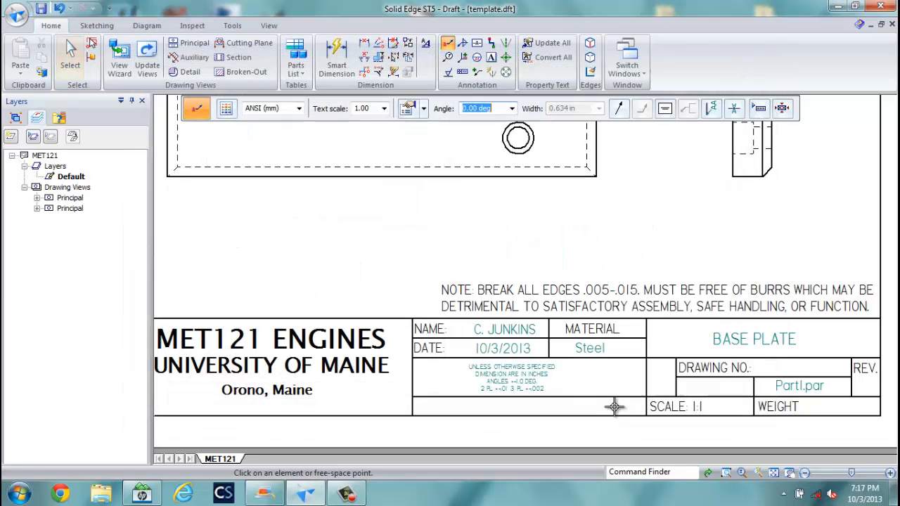
pyautogui.click(808, 407)
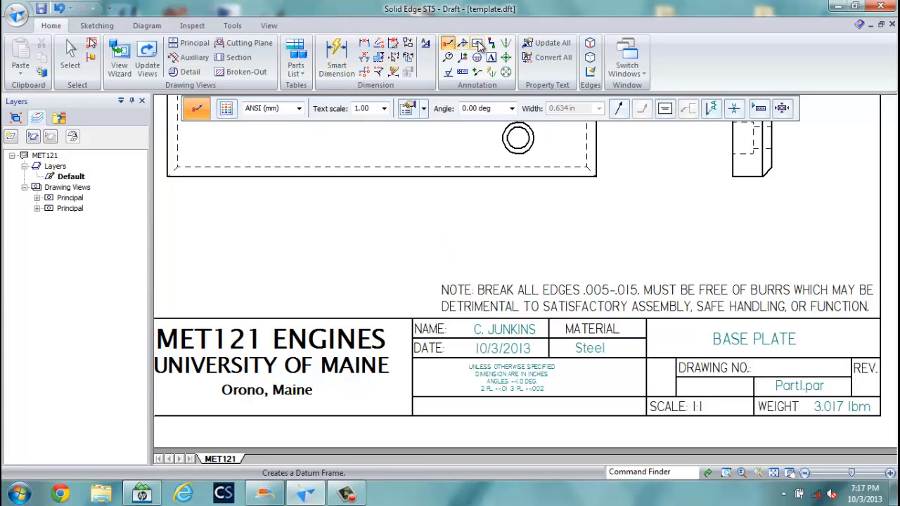
# Start a callout and link its text to the Revision number property of Part1.par as a named reference.
pyautogui.click(448, 43)
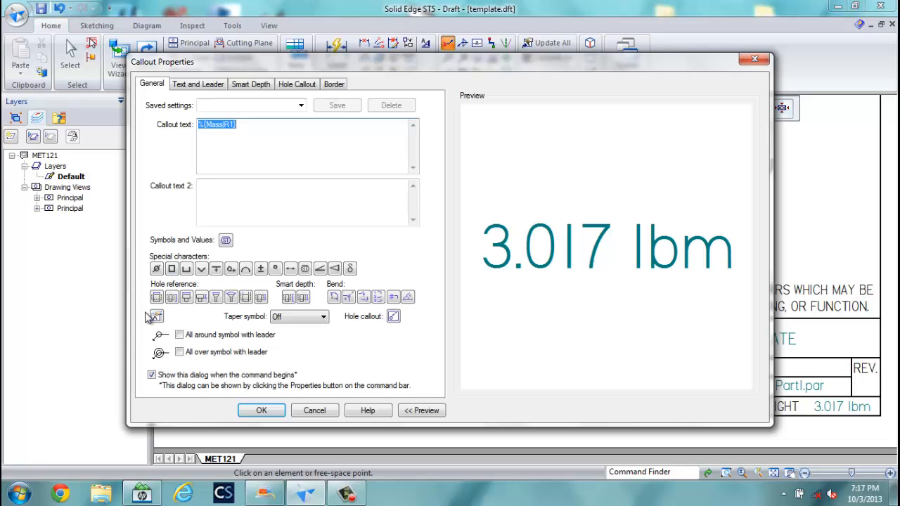
pyautogui.click(155, 316)
pyautogui.click(594, 96)
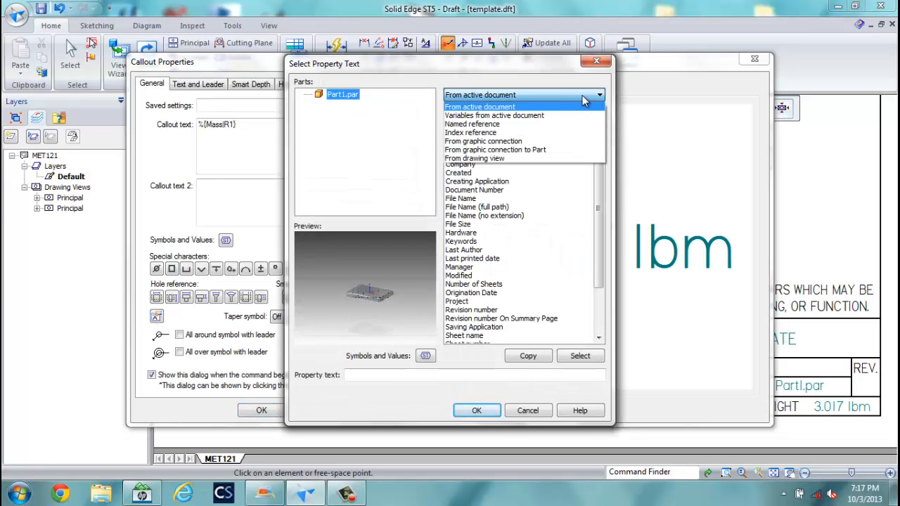
pyautogui.click(539, 125)
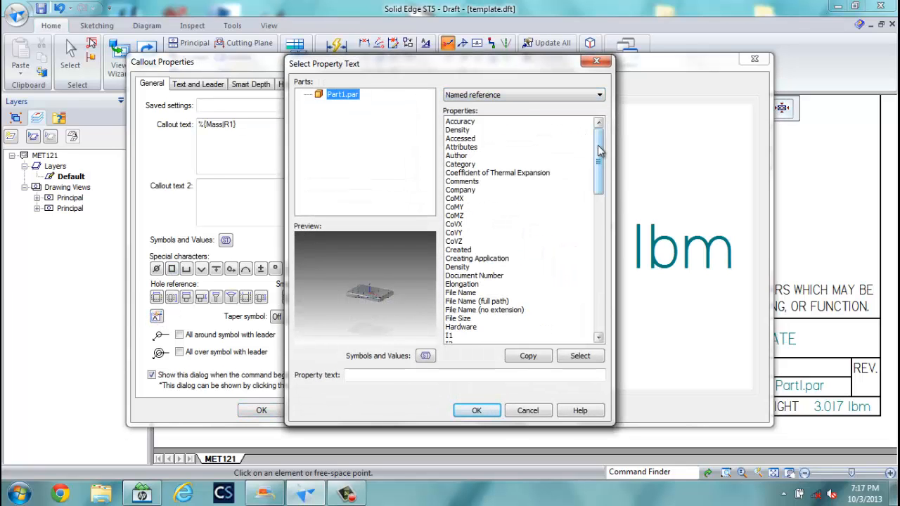
pyautogui.moveTo(600, 150); pyautogui.dragTo(602, 185)
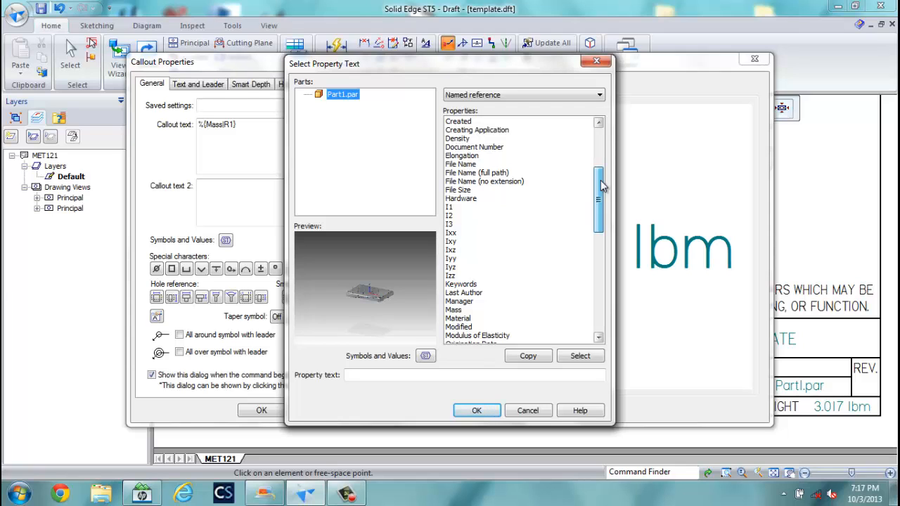
pyautogui.moveTo(602, 184); pyautogui.dragTo(600, 234)
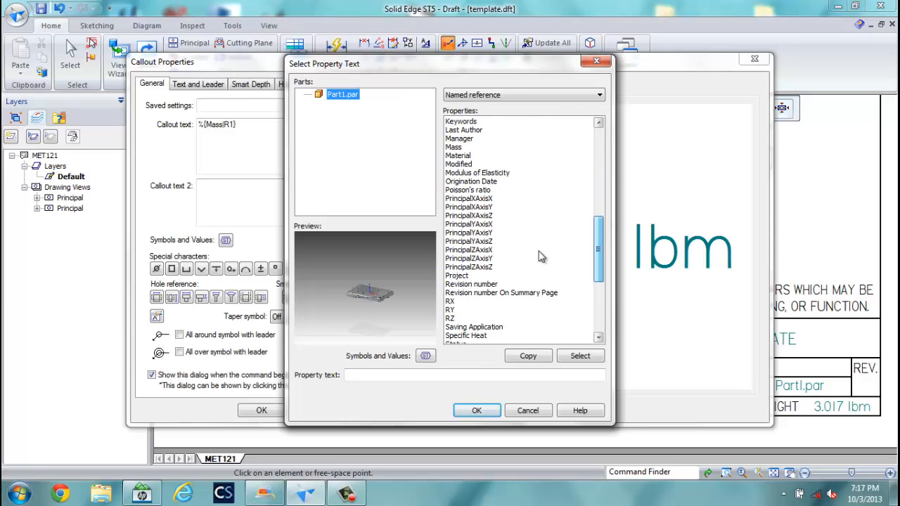
pyautogui.click(465, 284)
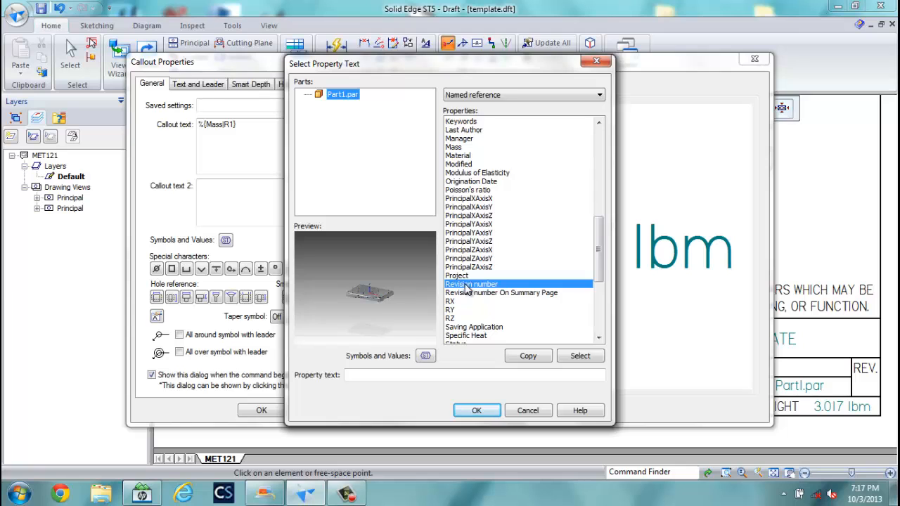
pyautogui.click(580, 357)
pyautogui.click(477, 411)
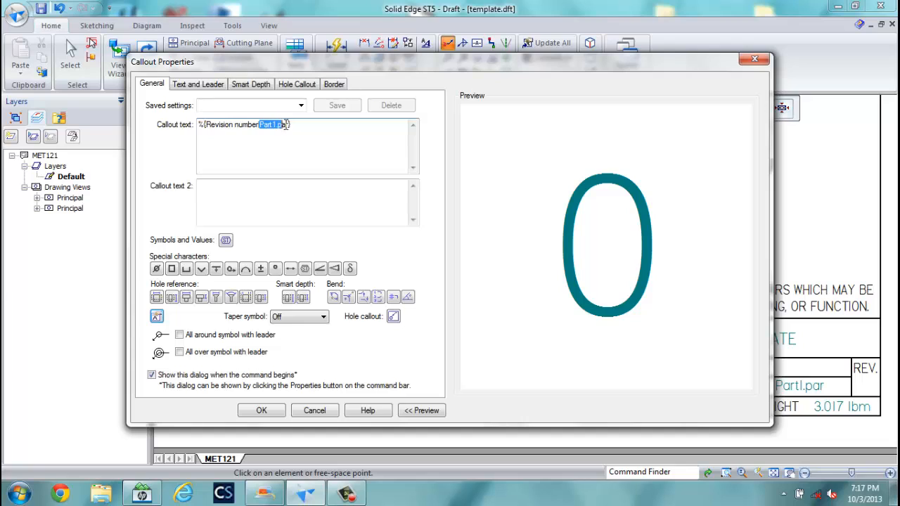
# Replace Part1.par with R1 in the Revision number callout text and position the callout centred beneath "REV." in the title block.
pyautogui.write('R1')
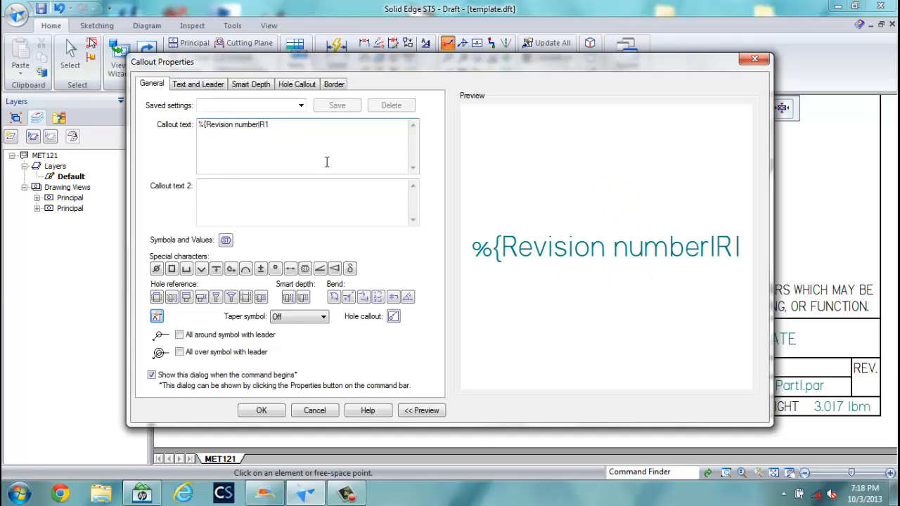
pyautogui.write('}')
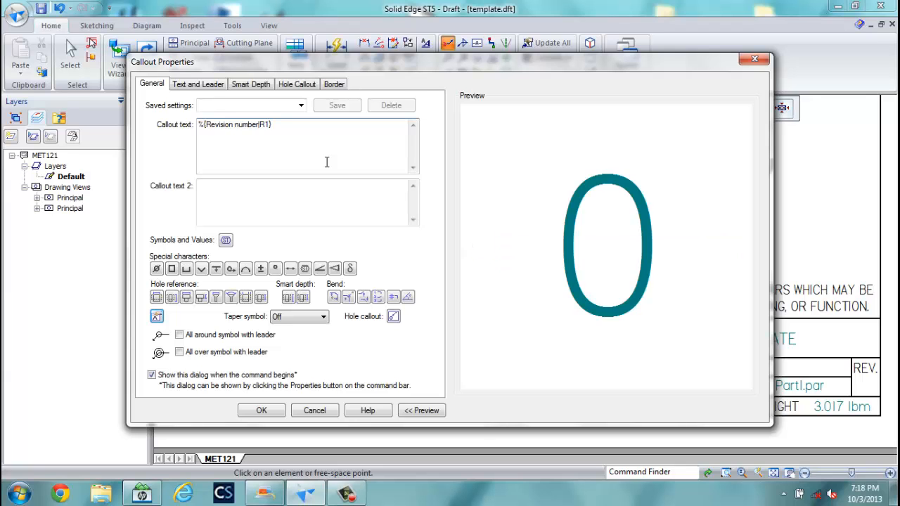
pyautogui.click(261, 411)
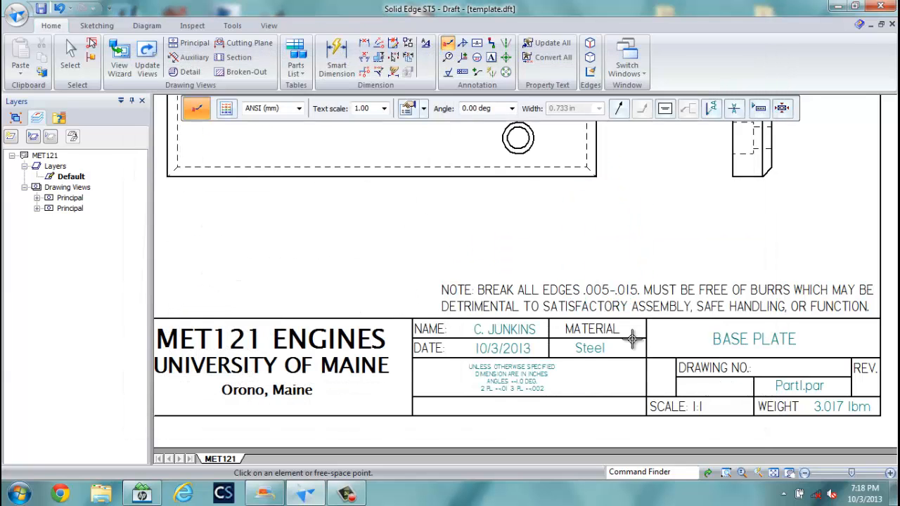
pyautogui.click(863, 386)
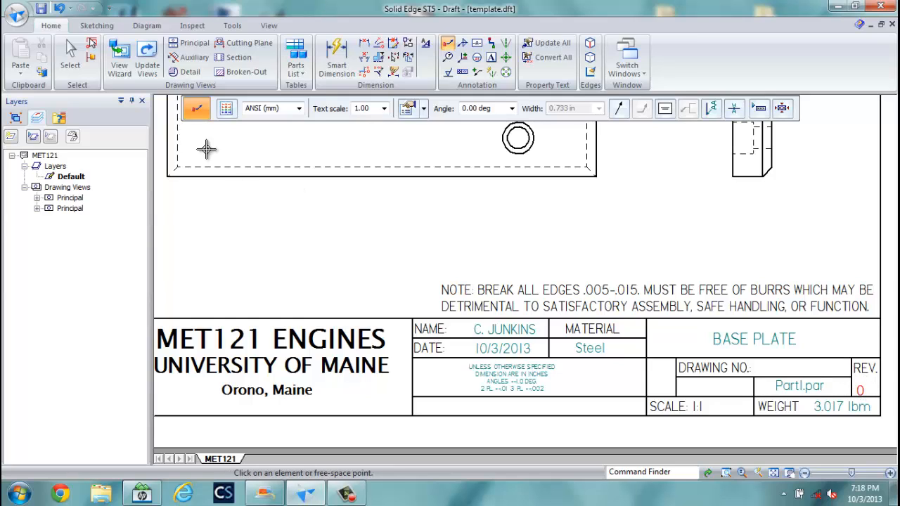
pyautogui.press('Escape')
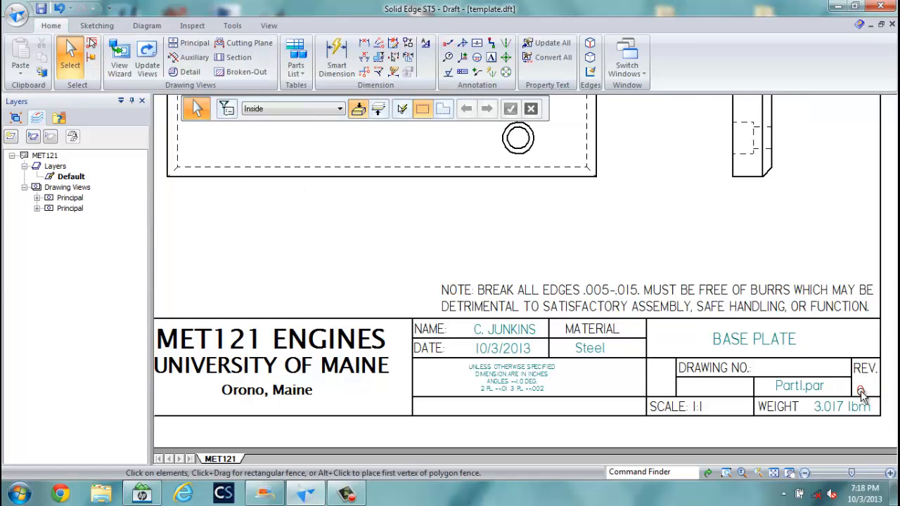
pyautogui.click(866, 387)
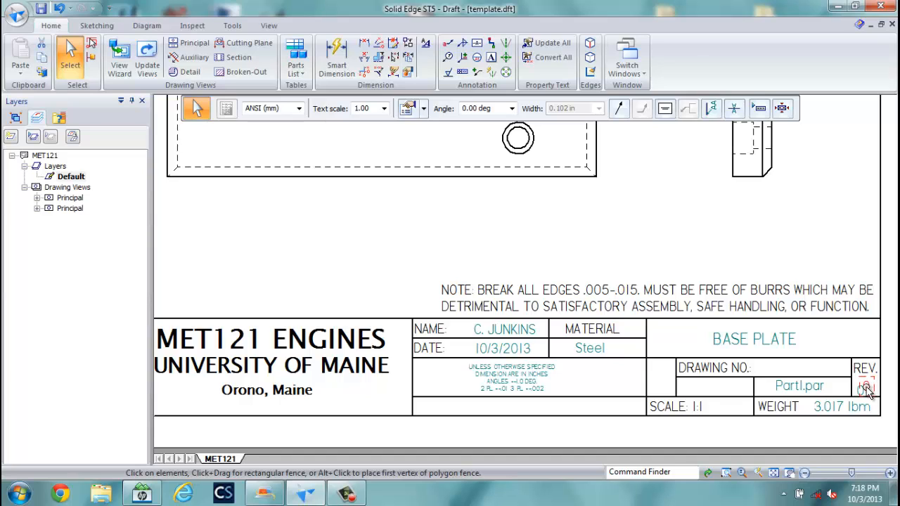
pyautogui.click(791, 375)
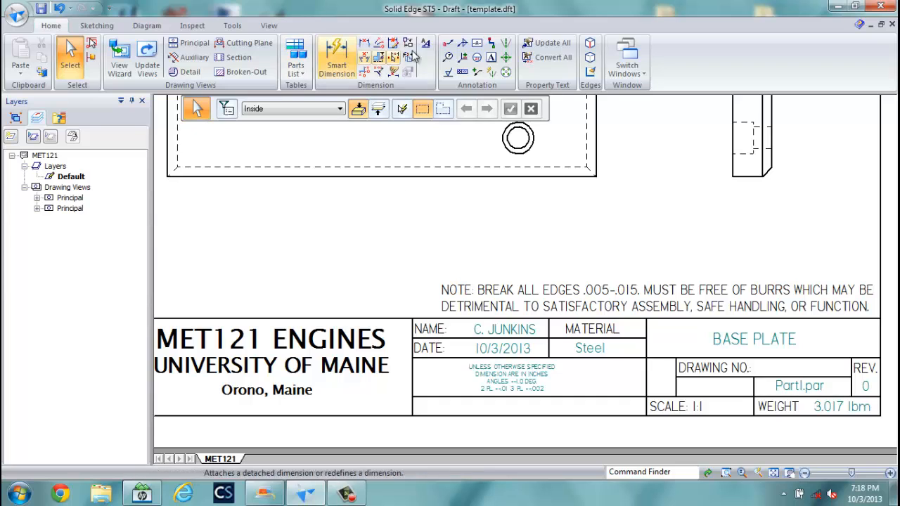
# Start another callout and link its text to the Document Number property of Part1.par as a named reference.
pyautogui.click(447, 42)
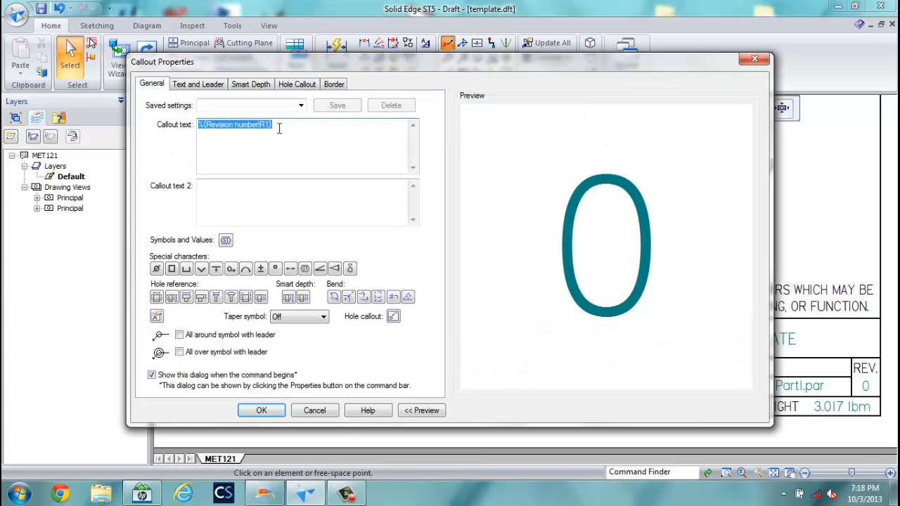
pyautogui.click(156, 317)
pyautogui.click(574, 99)
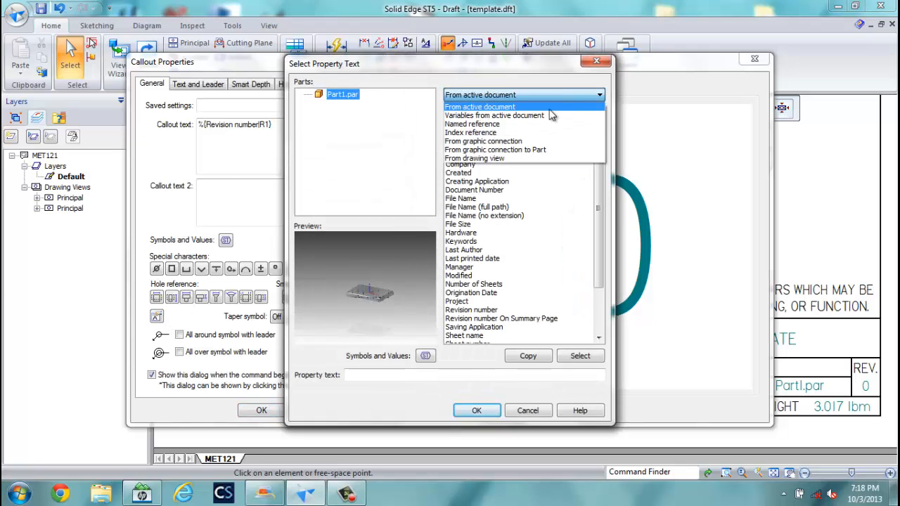
pyautogui.click(552, 122)
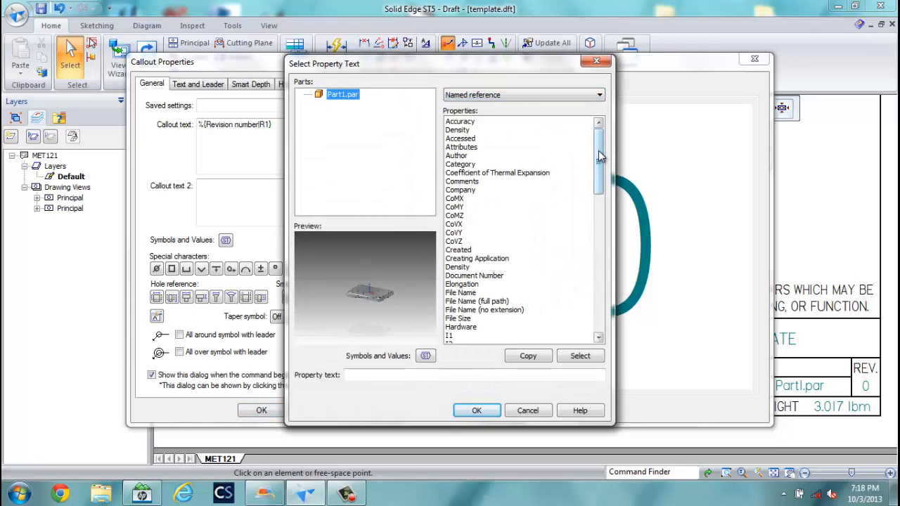
pyautogui.moveTo(599, 156); pyautogui.dragTo(602, 172)
pyautogui.click(489, 241)
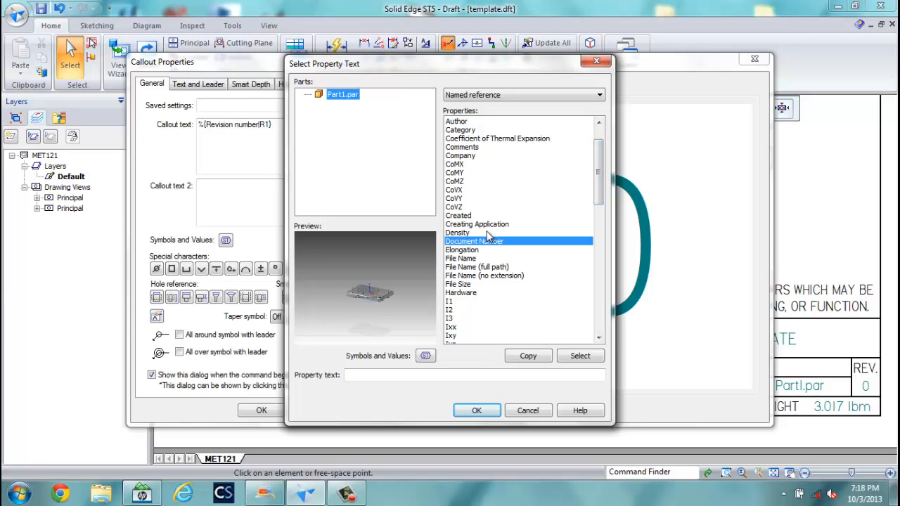
pyautogui.click(578, 356)
pyautogui.click(477, 410)
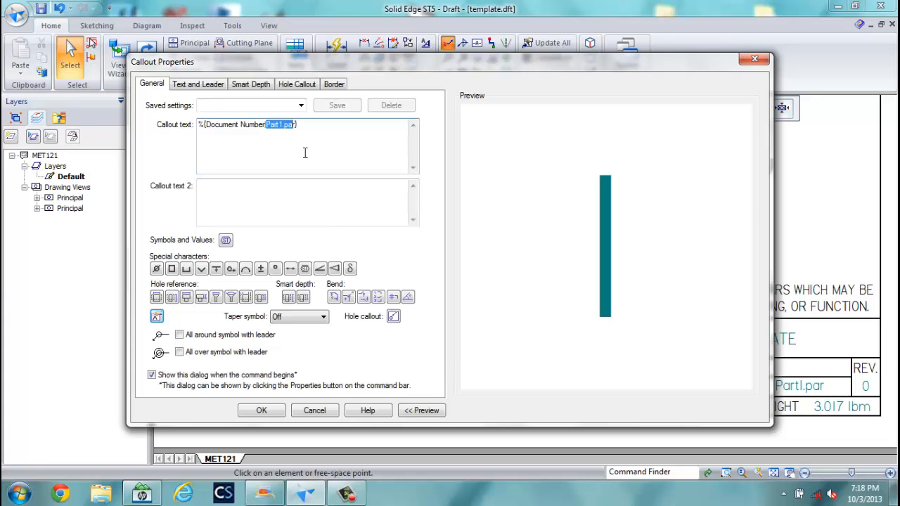
# Replace Part1.par with R1 in the Document Number callout text and place the callout beside "DRAWING NO.:" in the title block.
pyautogui.write('R1')
pyautogui.click(261, 411)
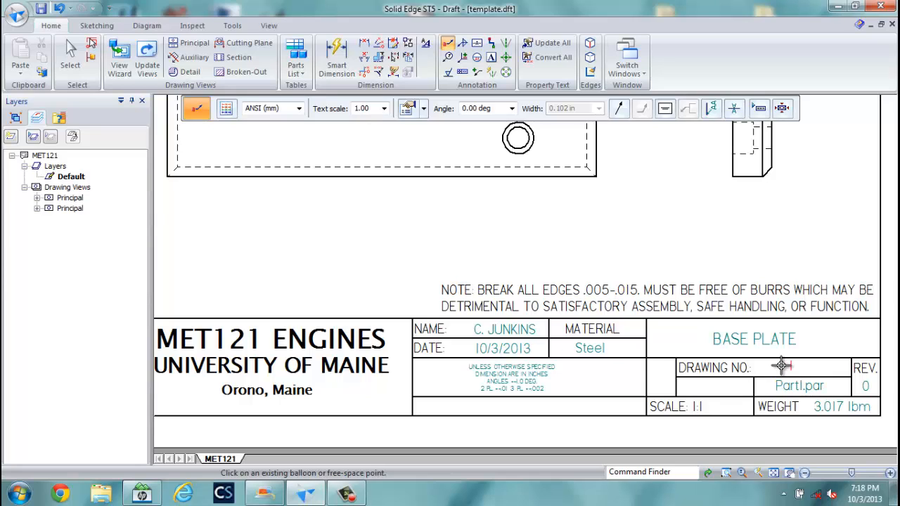
pyautogui.click(787, 367)
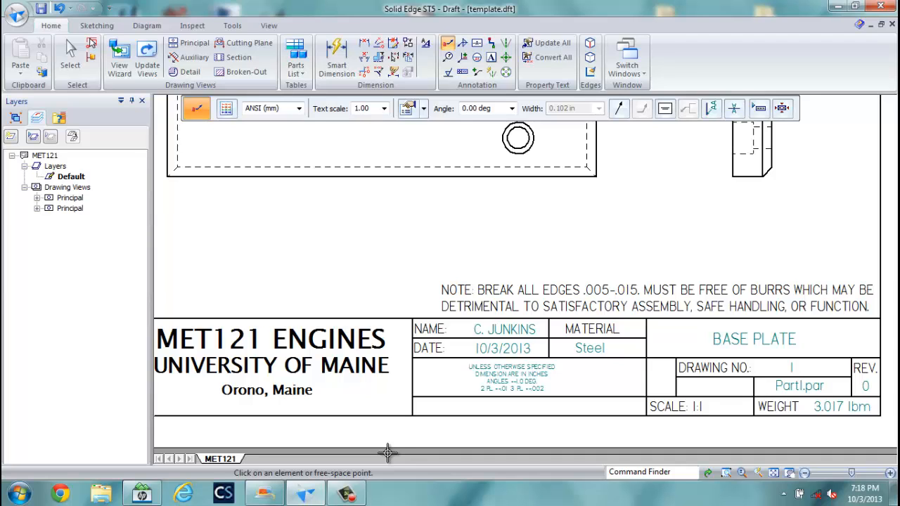
# Add the text labels "BOTTOM VIEW" and "R. SIDE VIEW" beneath their drawing views and align the second label with the first.
pyautogui.click(775, 474)
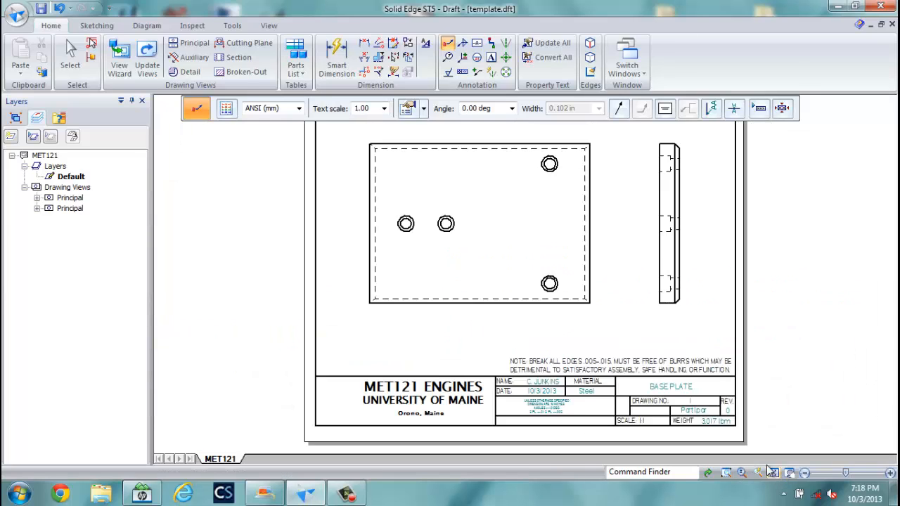
pyautogui.click(491, 57)
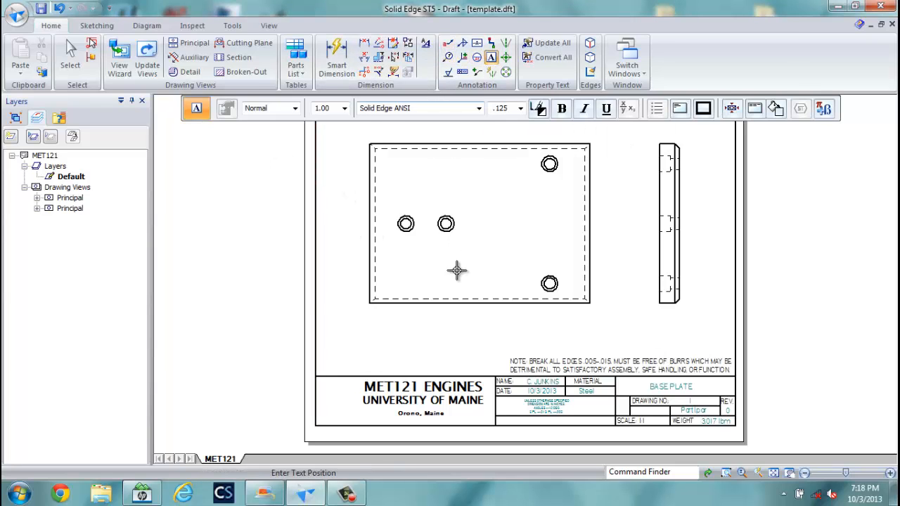
pyautogui.click(462, 340)
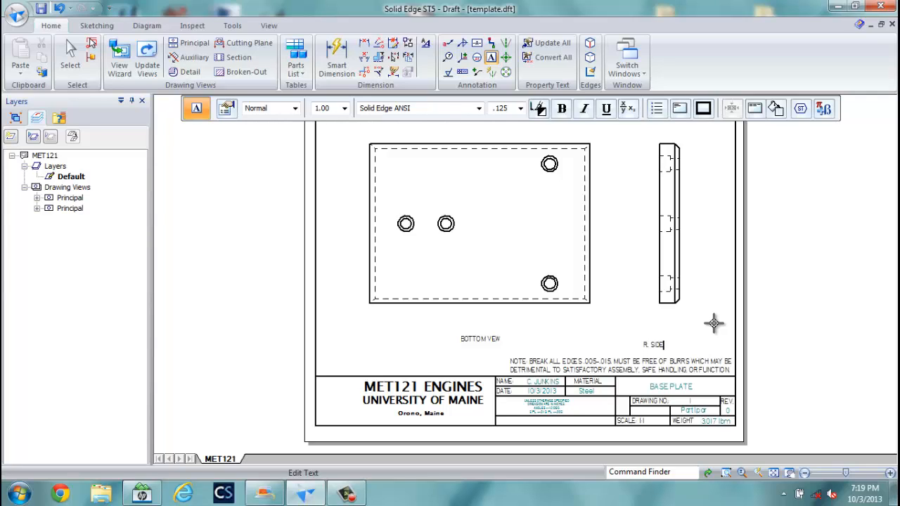
pyautogui.write('IEW')
pyautogui.click(70, 56)
pyautogui.moveTo(661, 346); pyautogui.dragTo(667, 336)
pyautogui.click(599, 331)
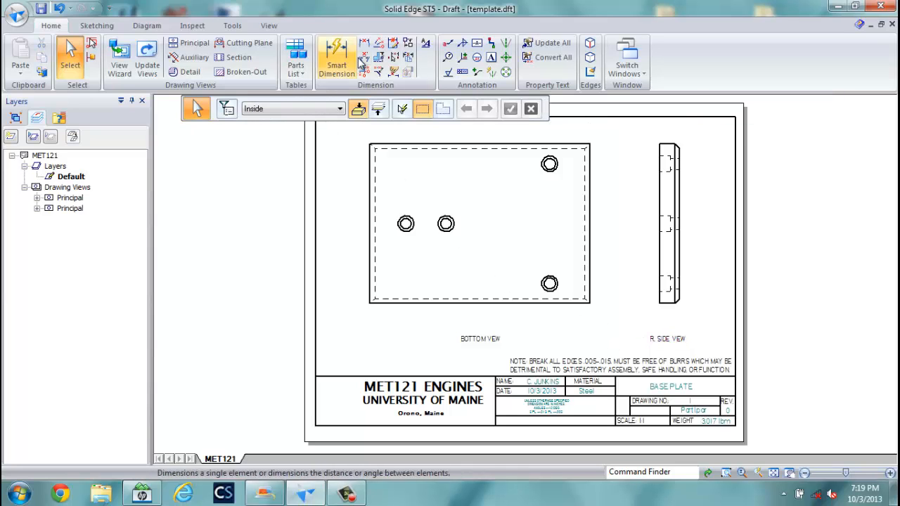
# Dimension the plate's left vertical edge in the bottom view using the ANSI (inch) style, placing the dimension outside the plate.
pyautogui.click(336, 59)
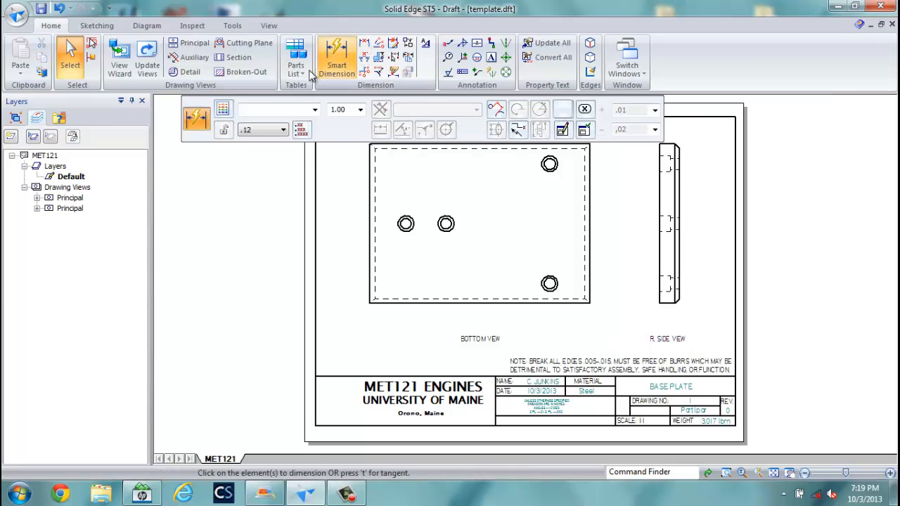
pyautogui.click(368, 205)
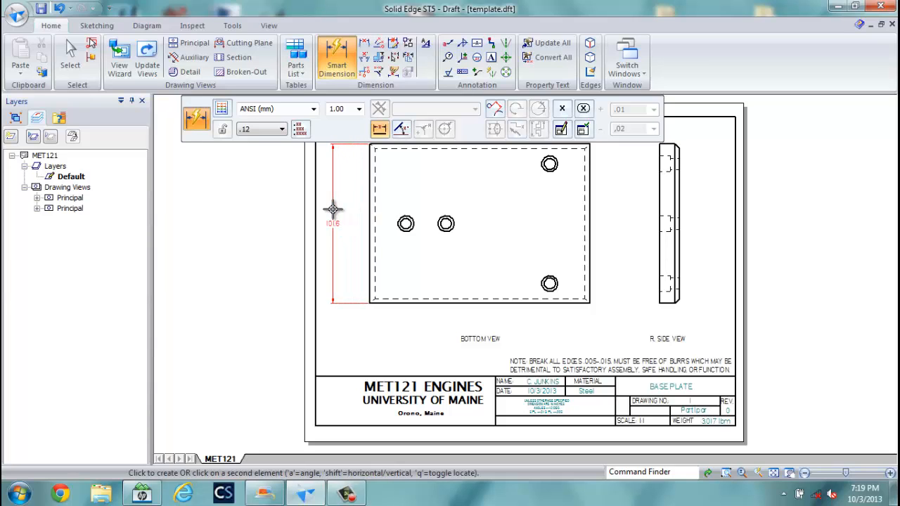
pyautogui.click(314, 109)
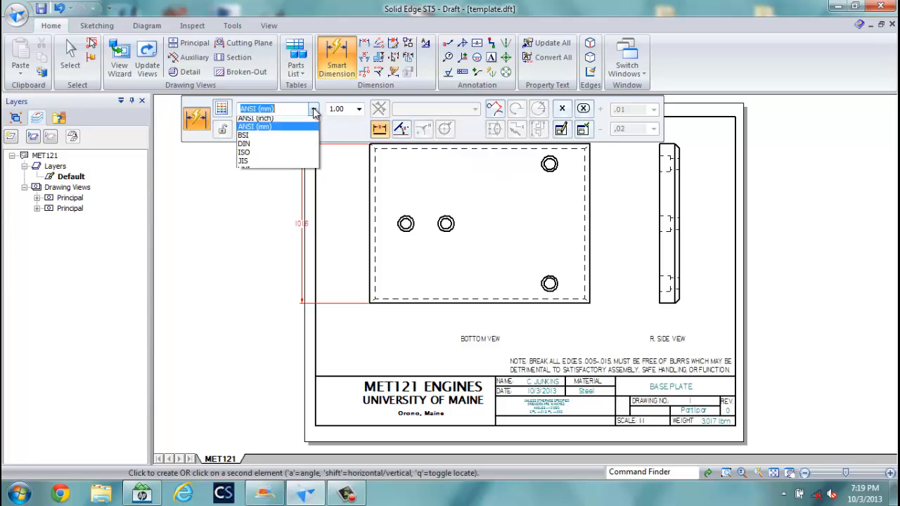
pyautogui.click(289, 122)
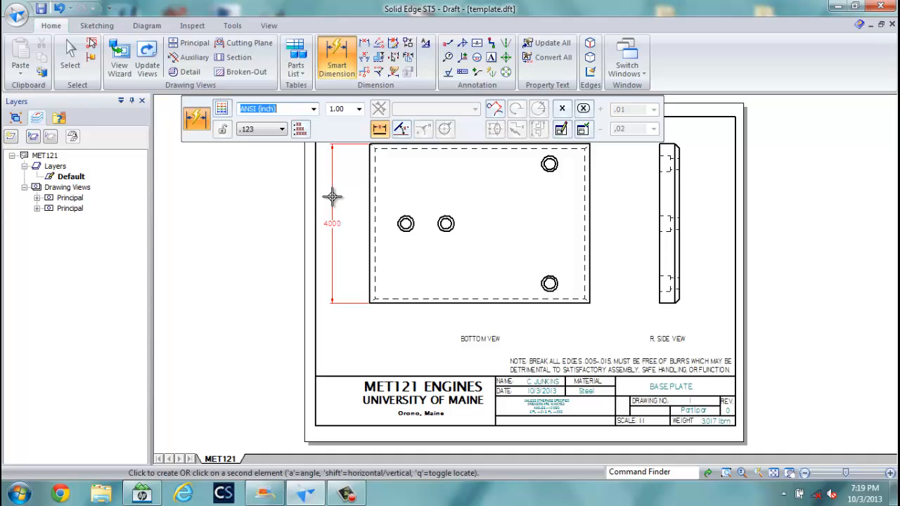
pyautogui.click(332, 196)
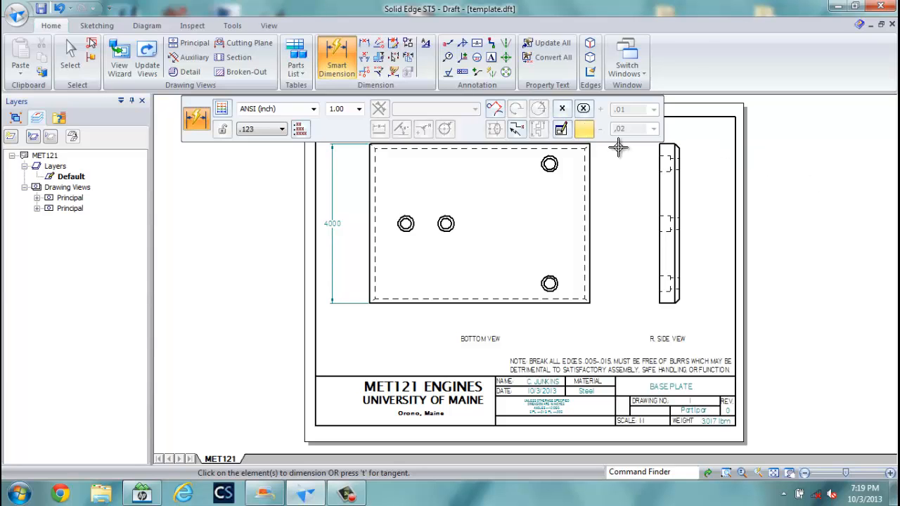
# Dimension the plate's top horizontal edge in the bottom view, placing the dimension above the plate.
pyautogui.scroll(1, 649, 189)
pyautogui.scroll(-4, 650, 195)
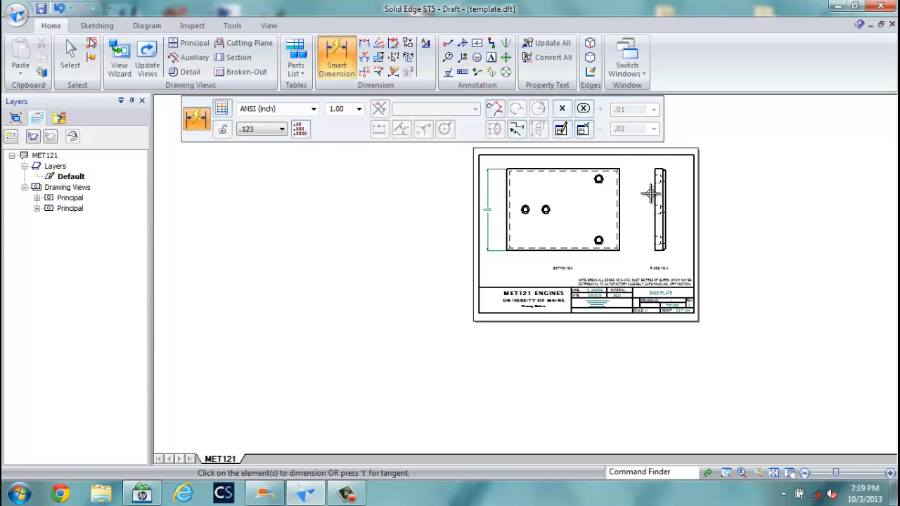
pyautogui.moveTo(651, 195)
pyautogui.mouseDown(button='middle')
pyautogui.moveTo(619, 253)
pyautogui.moveTo(556, 284)
pyautogui.mouseUp(button='middle')
pyautogui.scroll(2, 477, 265)
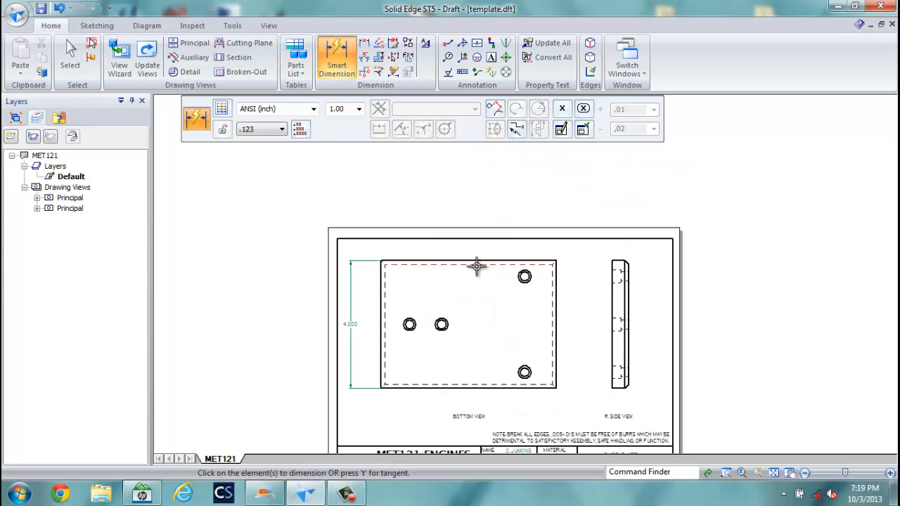
pyautogui.click(460, 258)
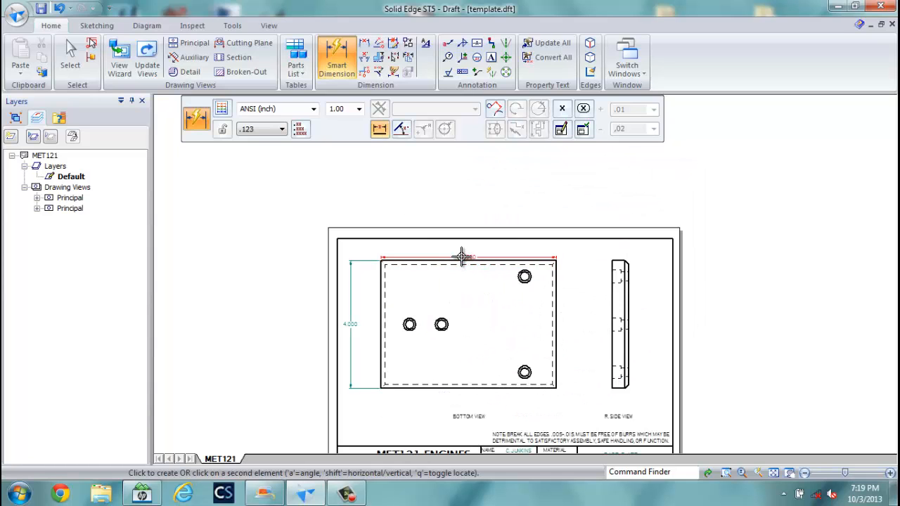
pyautogui.click(462, 246)
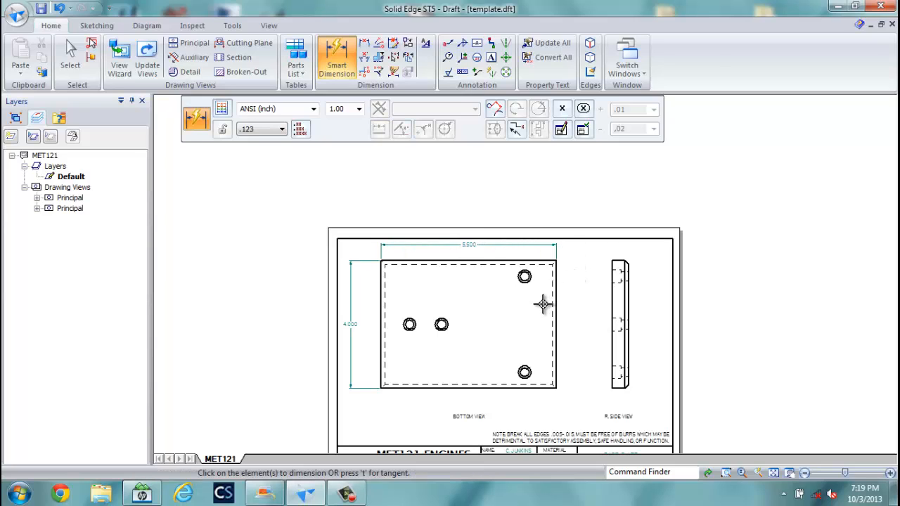
pyautogui.scroll(3, 636, 253)
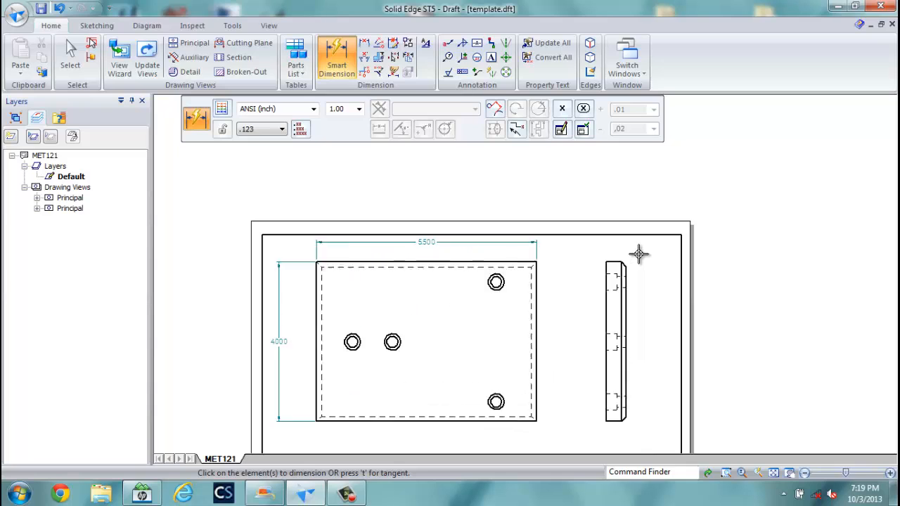
# Dimension the plate's thickness in the right side view between its two vertical faces, placing the dimension above the view.
pyautogui.click(363, 43)
pyautogui.click(599, 267)
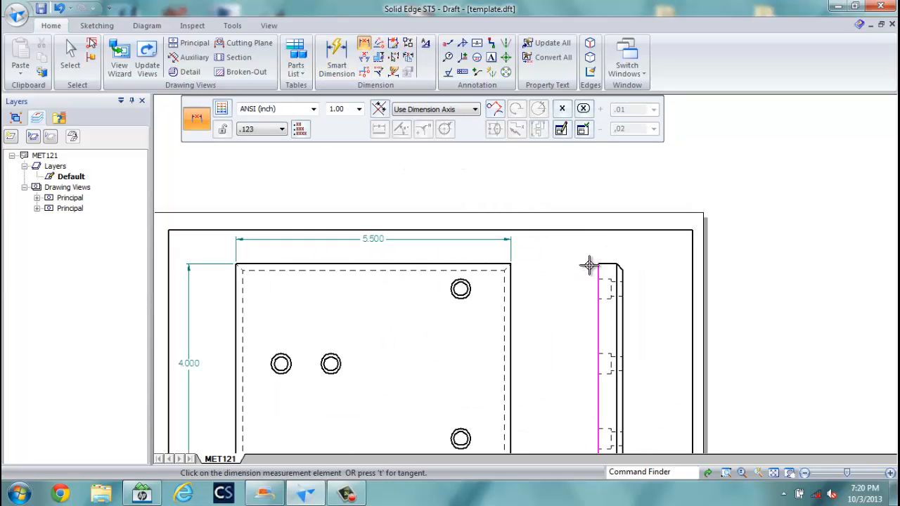
pyautogui.click(623, 275)
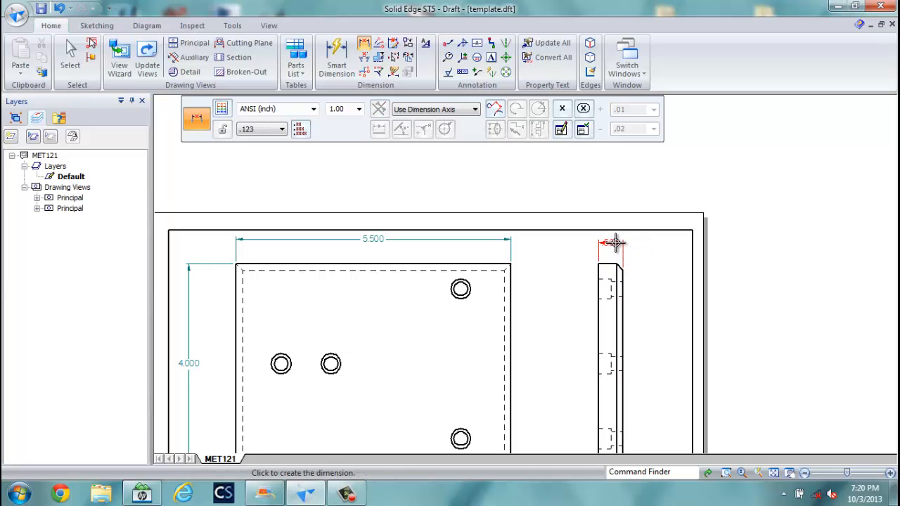
pyautogui.click(615, 242)
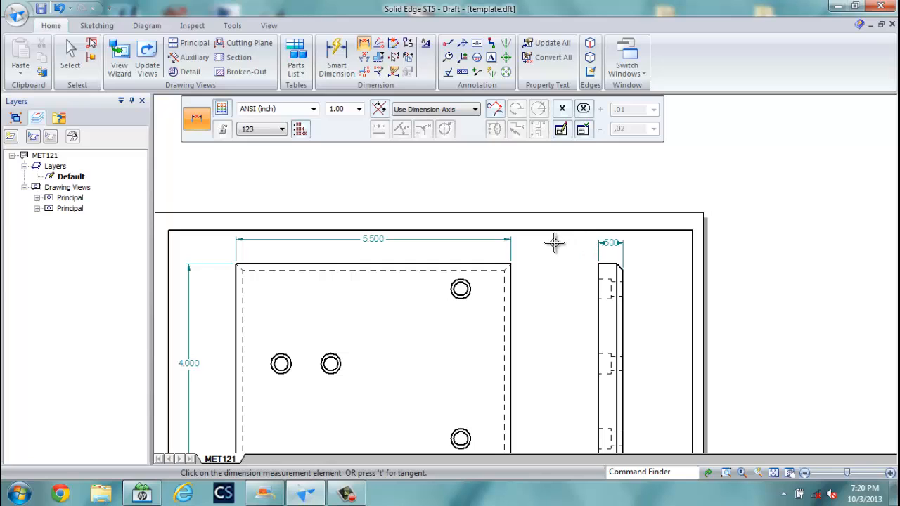
# Move the side view's thickness dimension text outside the extension lines, to the left of the arrows.
pyautogui.click(73, 62)
pyautogui.click(610, 244)
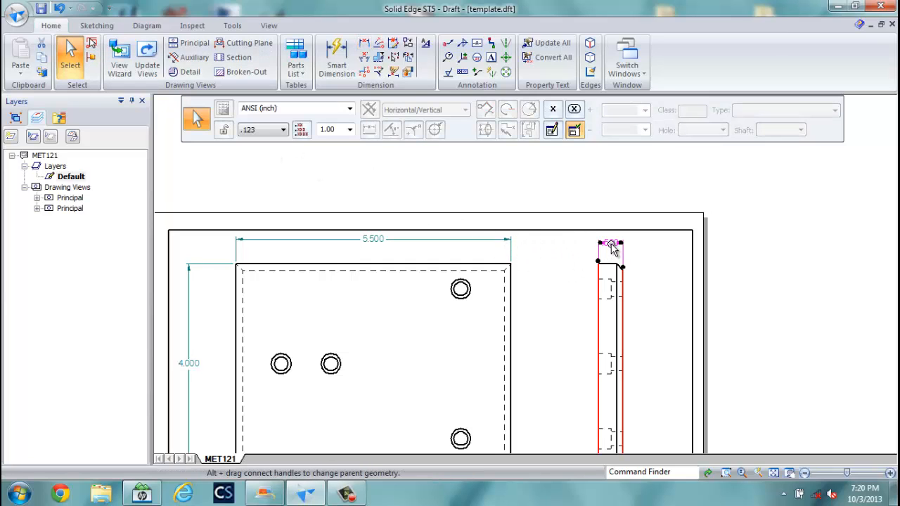
pyautogui.moveTo(610, 244); pyautogui.dragTo(581, 245)
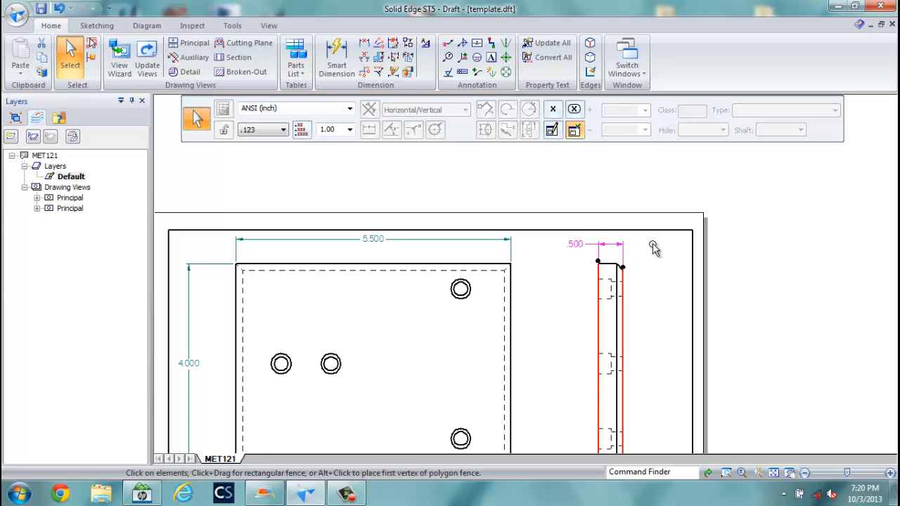
pyautogui.click(672, 268)
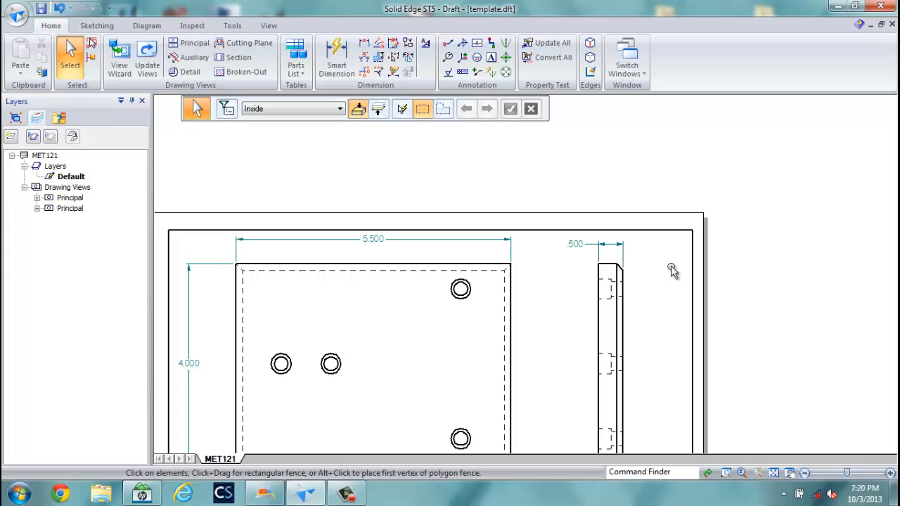
# Place a plain ANSI (inch) center mark on the upper-right hole in the bottom view.
pyautogui.scroll(1, 529, 262)
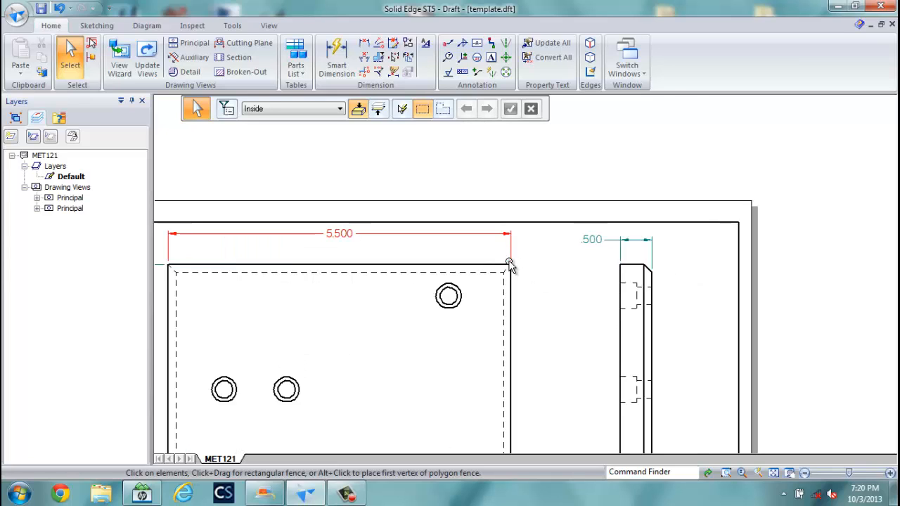
pyautogui.scroll(-3, 508, 260)
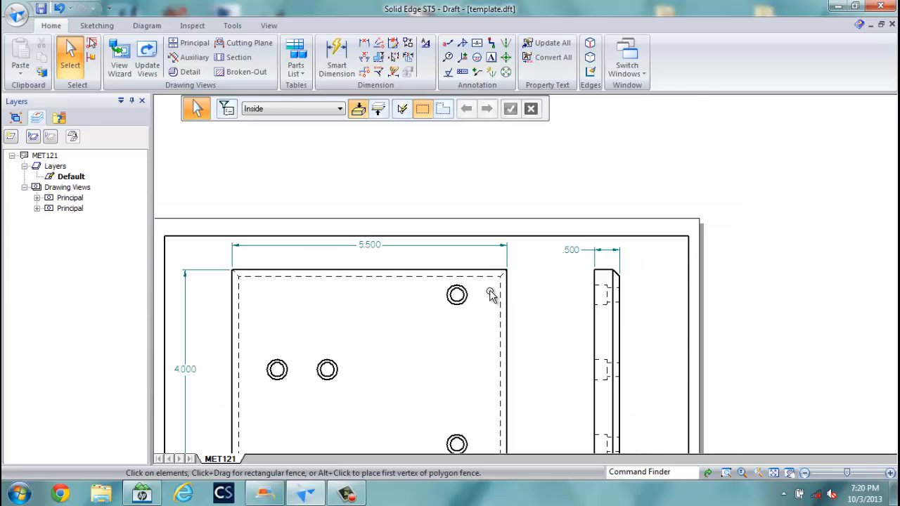
pyautogui.click(506, 57)
pyautogui.scroll(2, 465, 307)
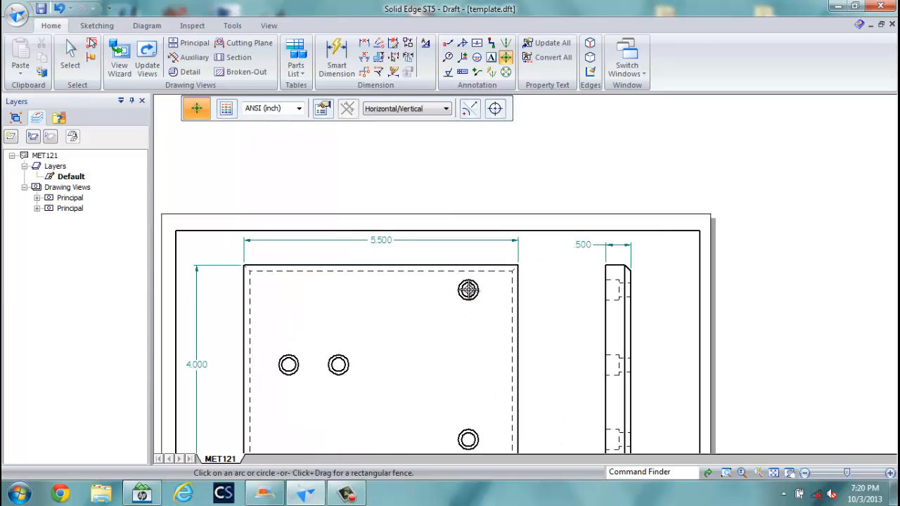
pyautogui.click(468, 290)
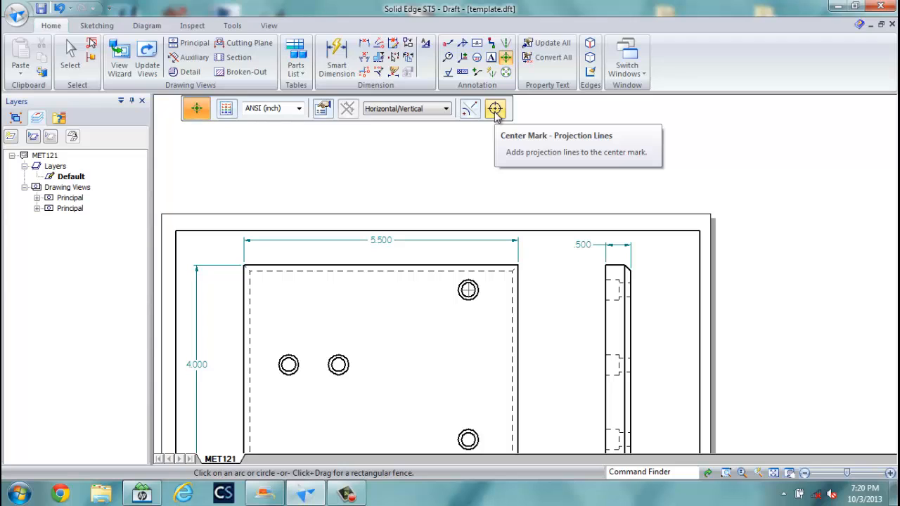
# Turn on projection lines for the center marks and set their text scale to 0.50.
pyautogui.click(495, 109)
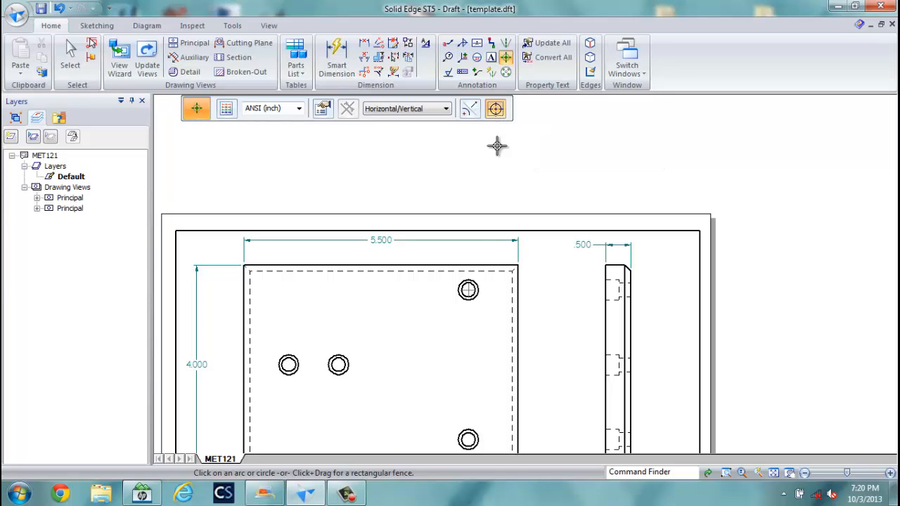
pyautogui.click(322, 108)
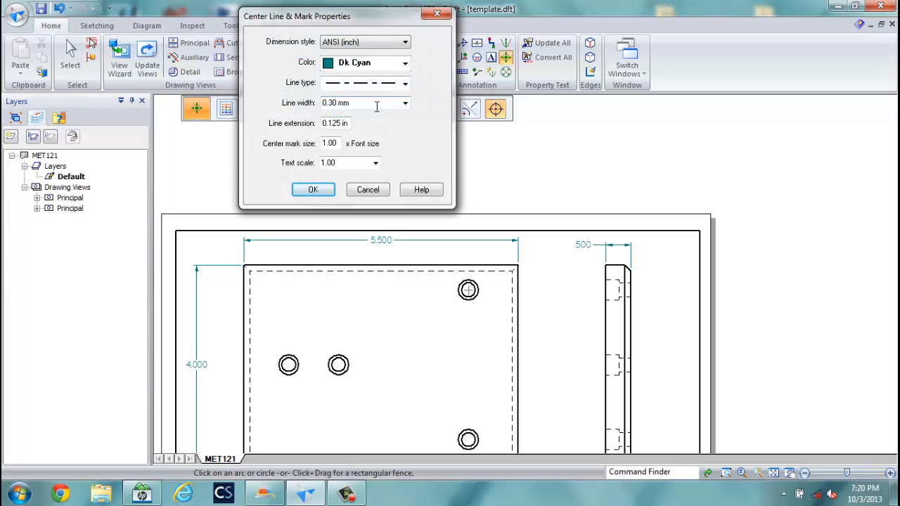
pyautogui.click(375, 163)
pyautogui.click(327, 185)
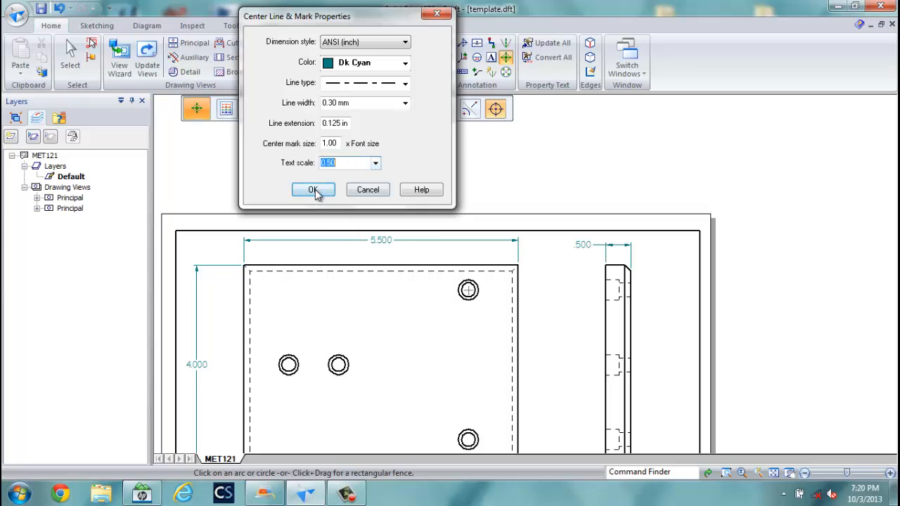
pyautogui.click(313, 190)
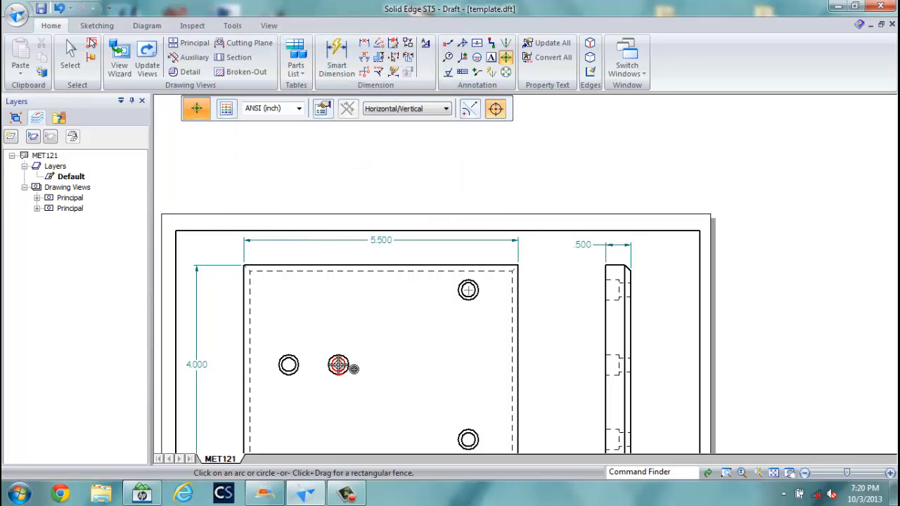
# Add center marks with projection lines to all four holes in the bottom view.
pyautogui.click(352, 368)
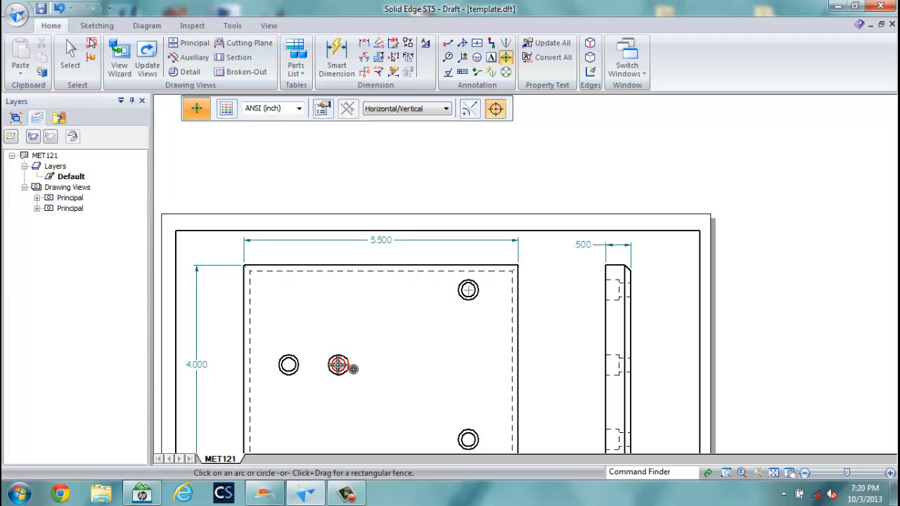
pyautogui.click(303, 369)
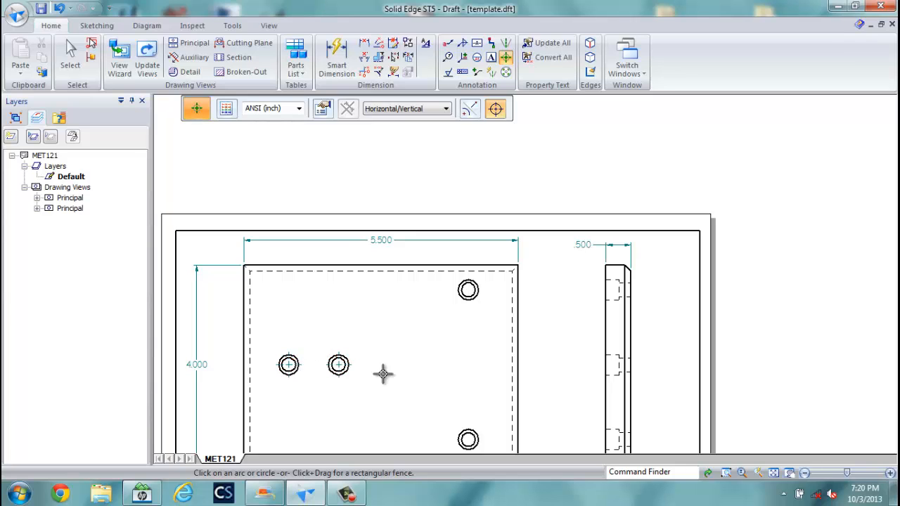
pyautogui.click(470, 442)
pyautogui.click(453, 301)
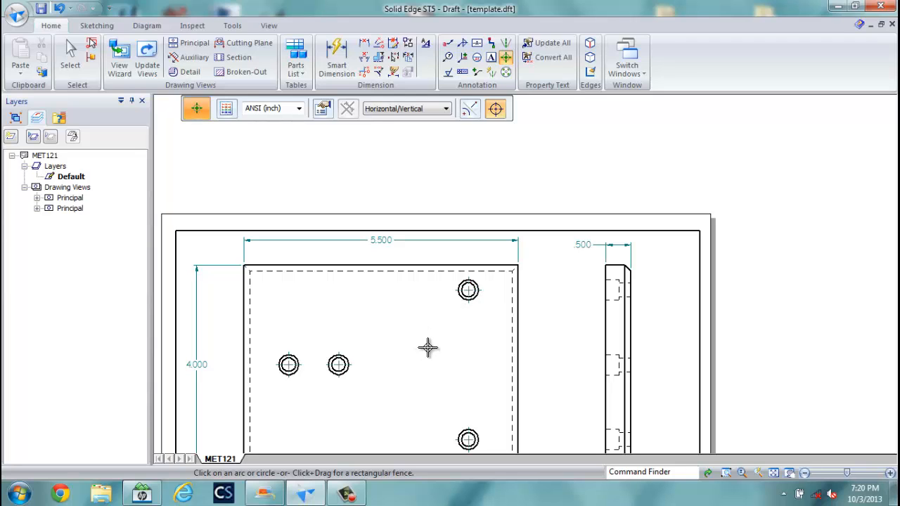
# Dimension the horizontal distance from the plate's left edge to the leftmost hole at 0.50 text scale, below the plate.
pyautogui.scroll(1, 438, 310)
pyautogui.scroll(-3, 429, 330)
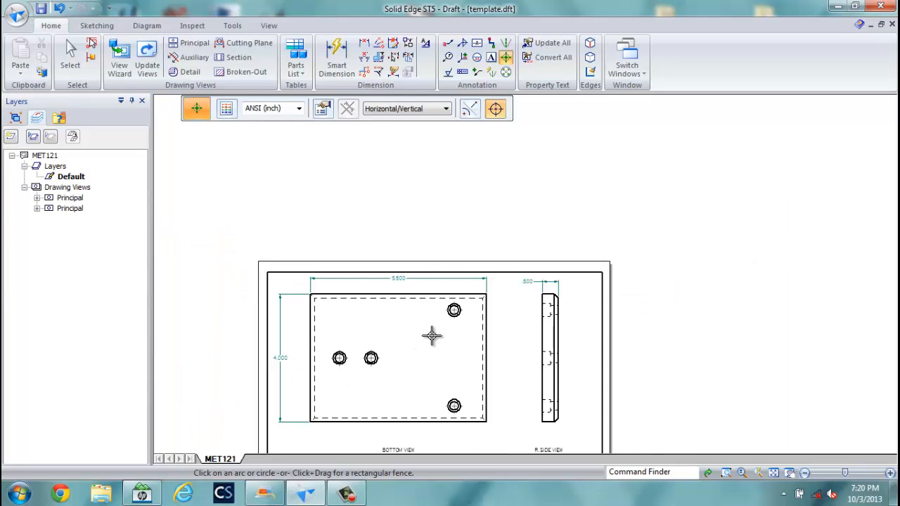
pyautogui.click(363, 43)
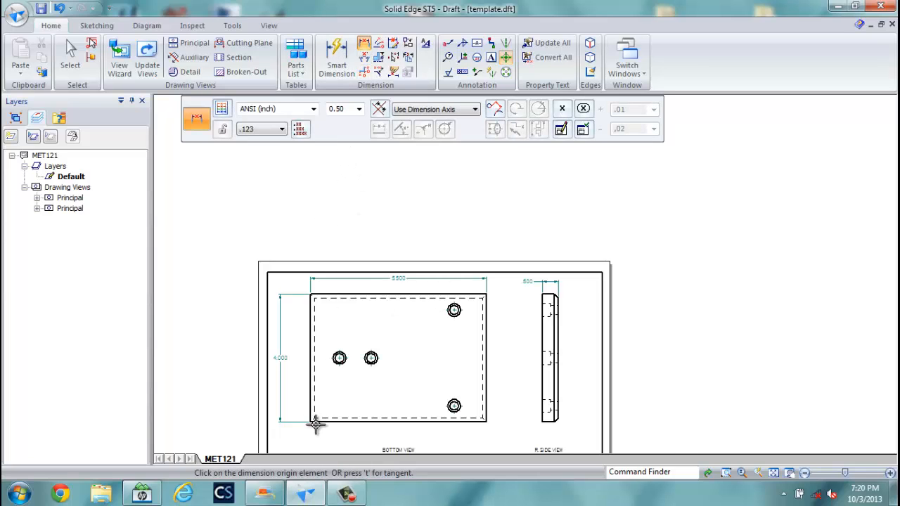
pyautogui.scroll(1, 313, 435)
pyautogui.scroll(1, 312, 436)
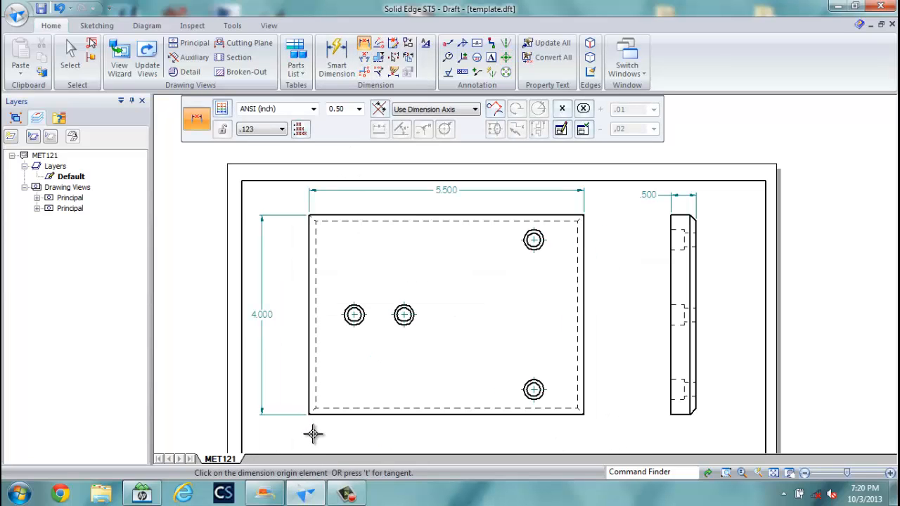
pyautogui.click(309, 391)
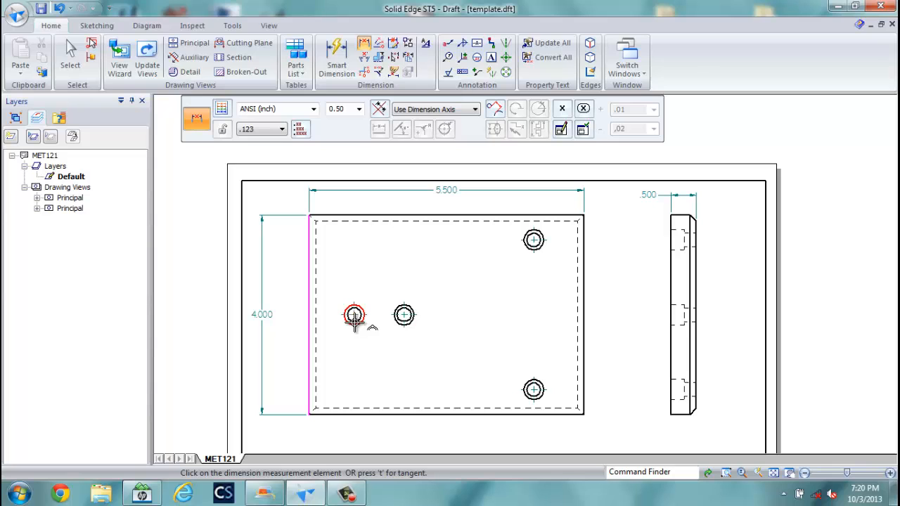
pyautogui.click(355, 315)
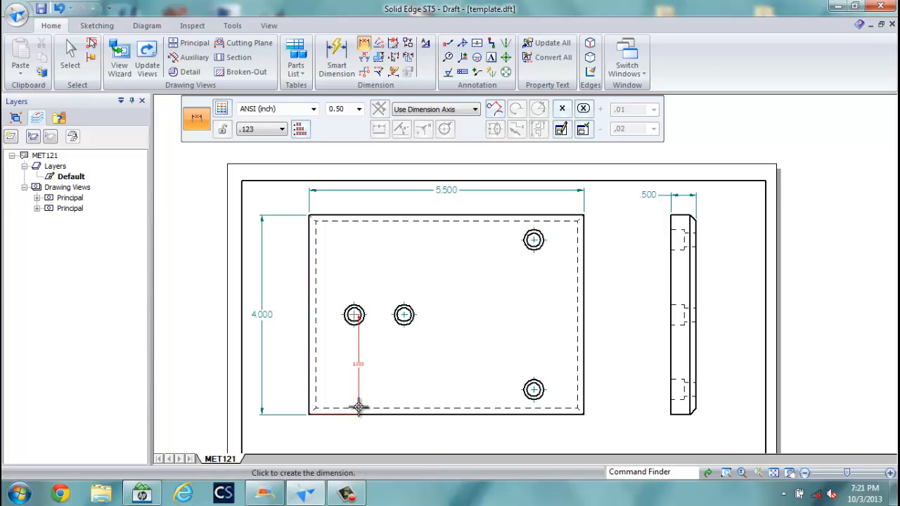
pyautogui.scroll(1, 344, 436)
pyautogui.click(345, 441)
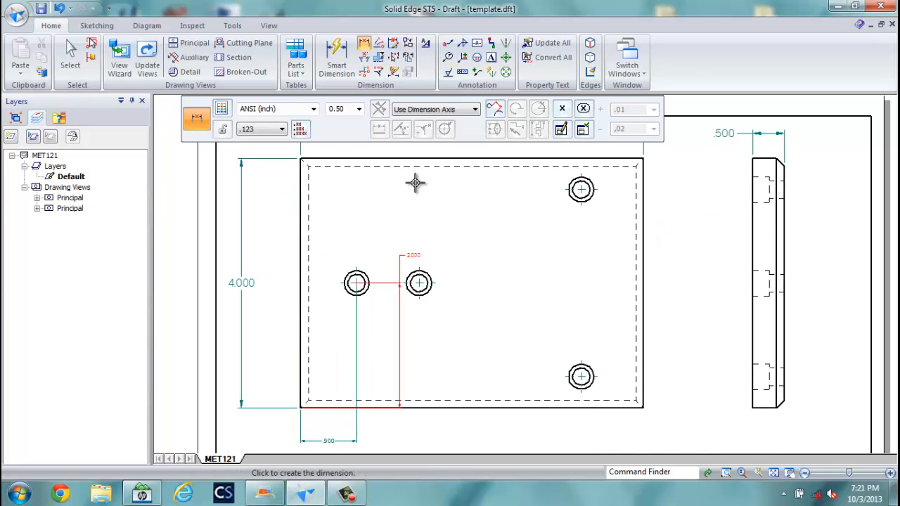
# Set the dimension text scale to 1.00 and place the left-edge-to-leftmost-hole dimension below the plate again.
pyautogui.click(359, 109)
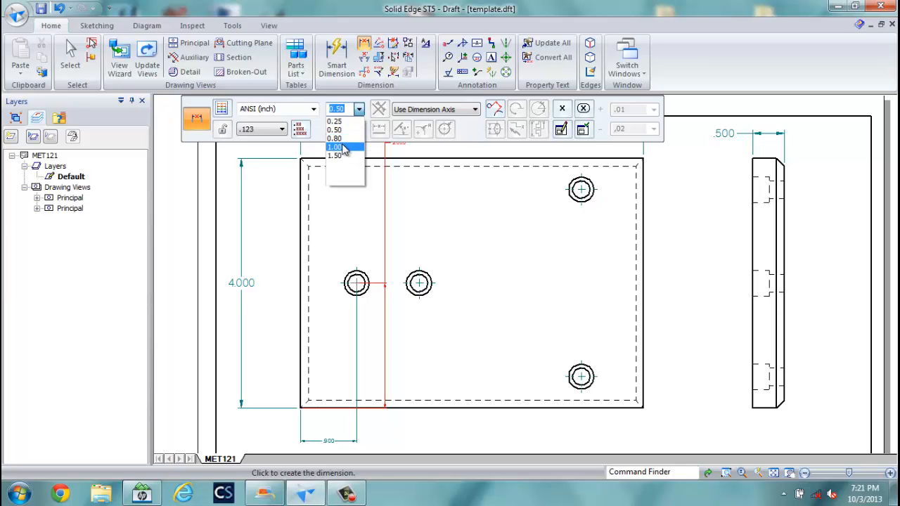
pyautogui.click(339, 147)
pyautogui.scroll(1, 351, 409)
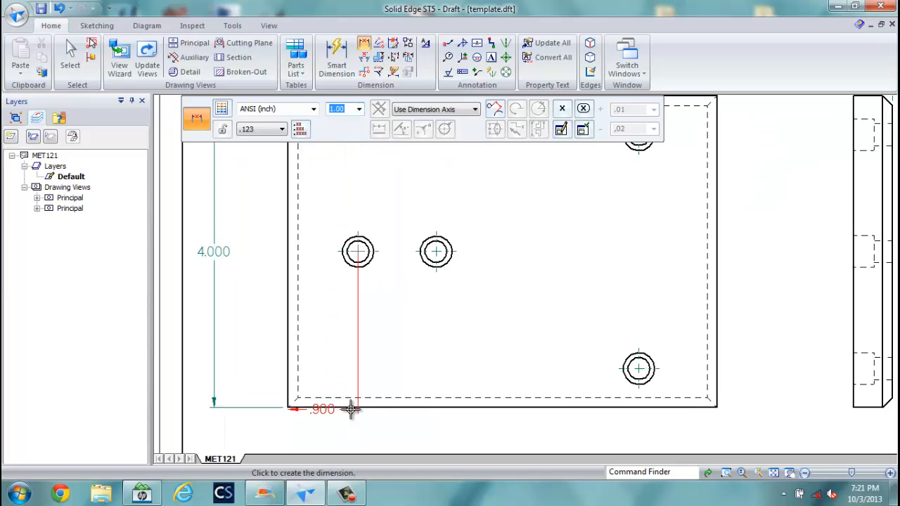
pyautogui.scroll(-2, 350, 409)
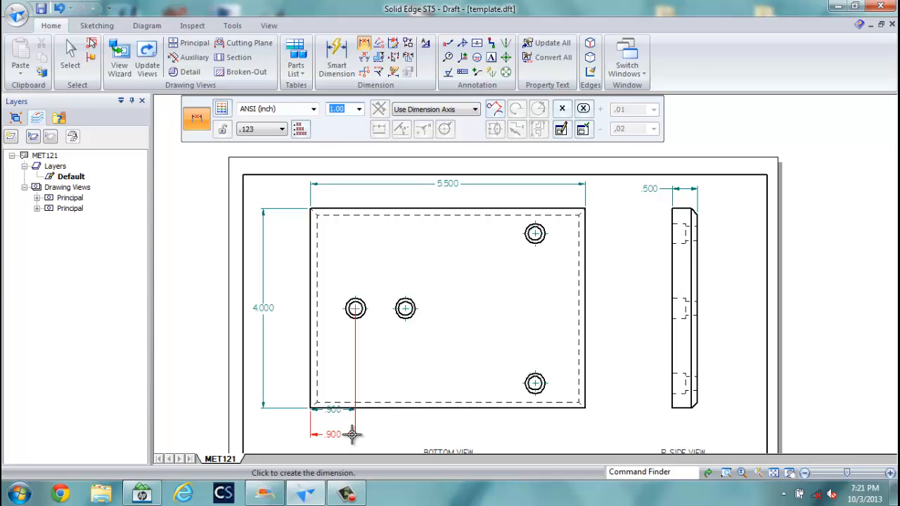
pyautogui.click(354, 436)
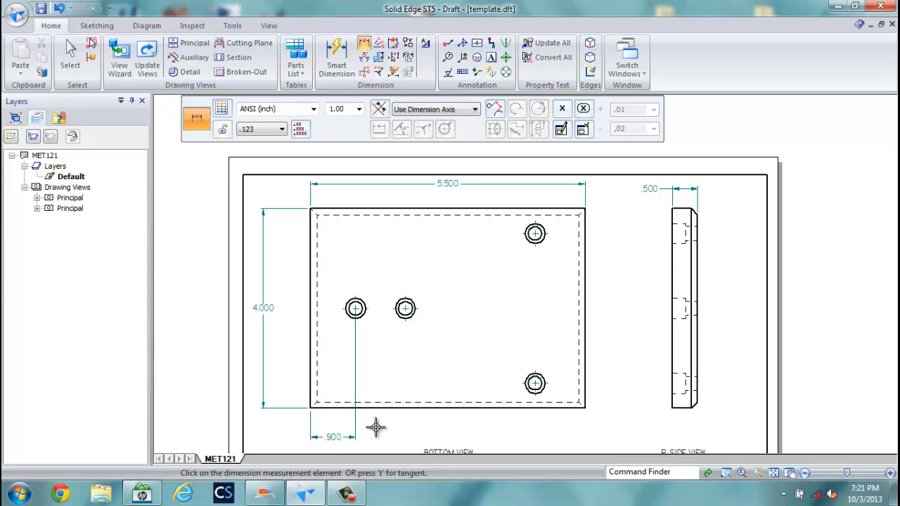
# Continue the chain dimension below the plate to the second middle hole and on to the lower-right hole.
pyautogui.click(406, 309)
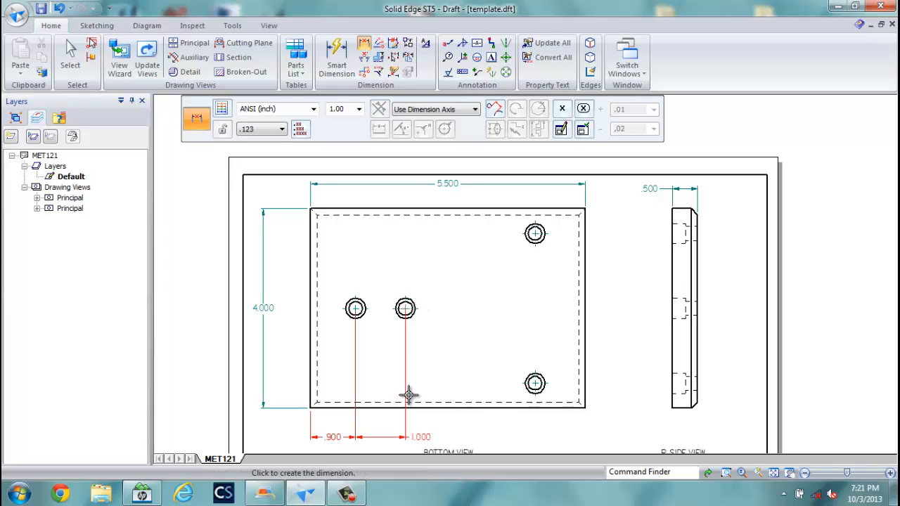
pyautogui.click(383, 422)
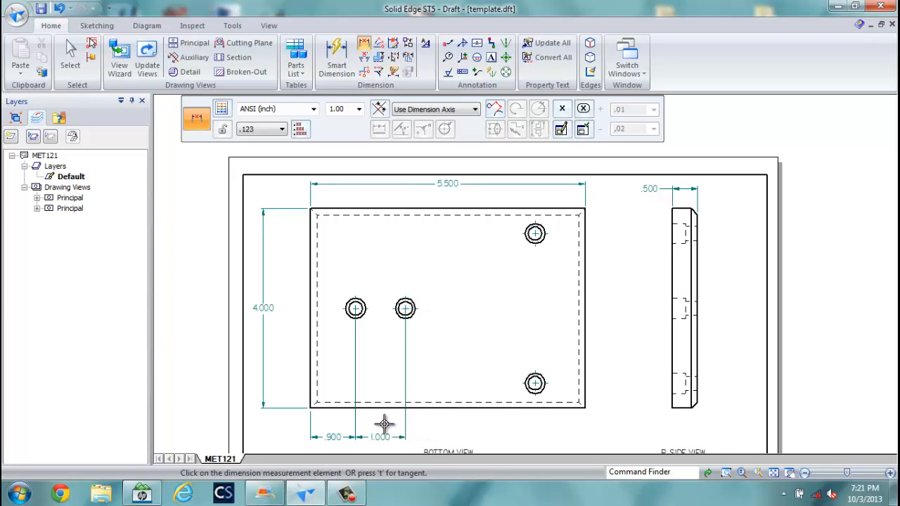
pyautogui.click(534, 382)
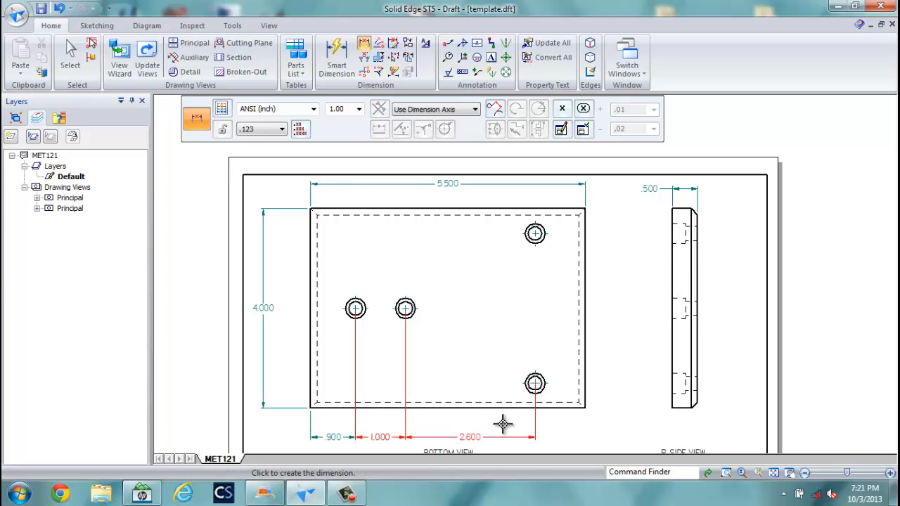
pyautogui.click(531, 422)
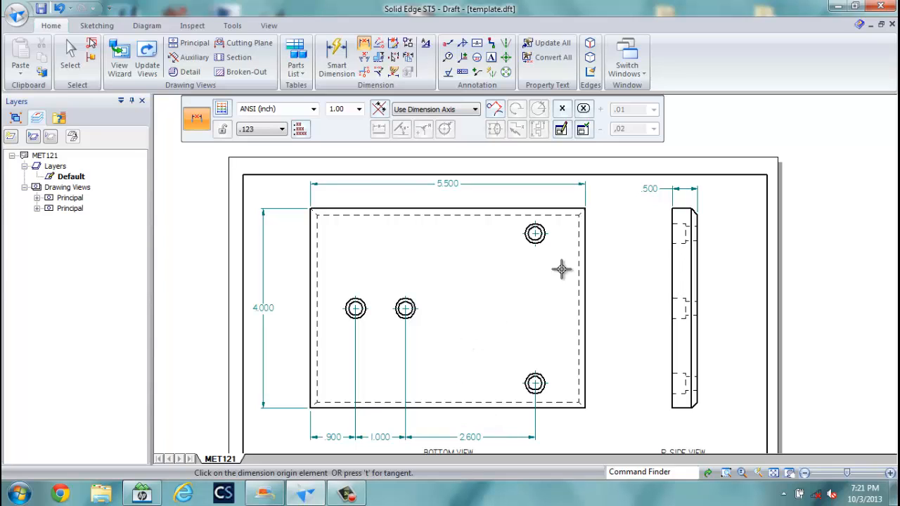
# Dimension the vertical spacing between the upper-right and lower-right holes, placing the dimension inside the plate near its right edge.
pyautogui.click(536, 234)
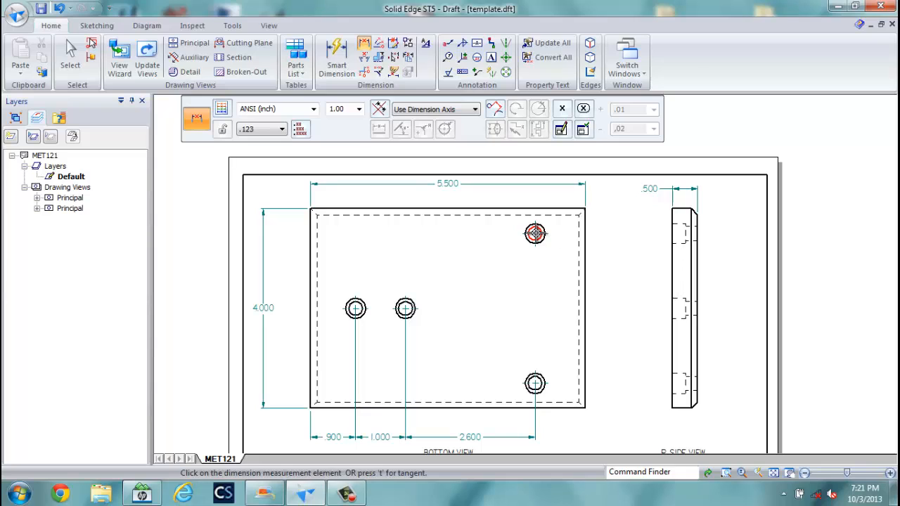
pyautogui.click(543, 384)
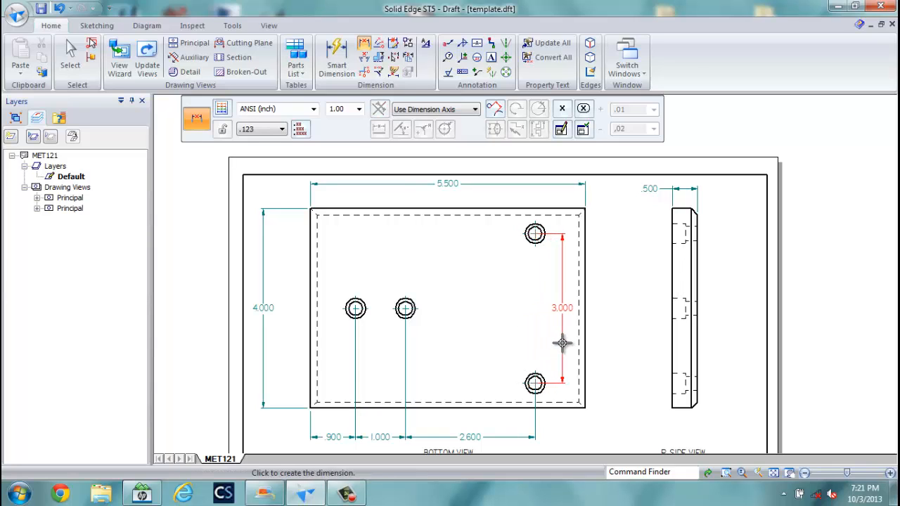
pyautogui.click(562, 343)
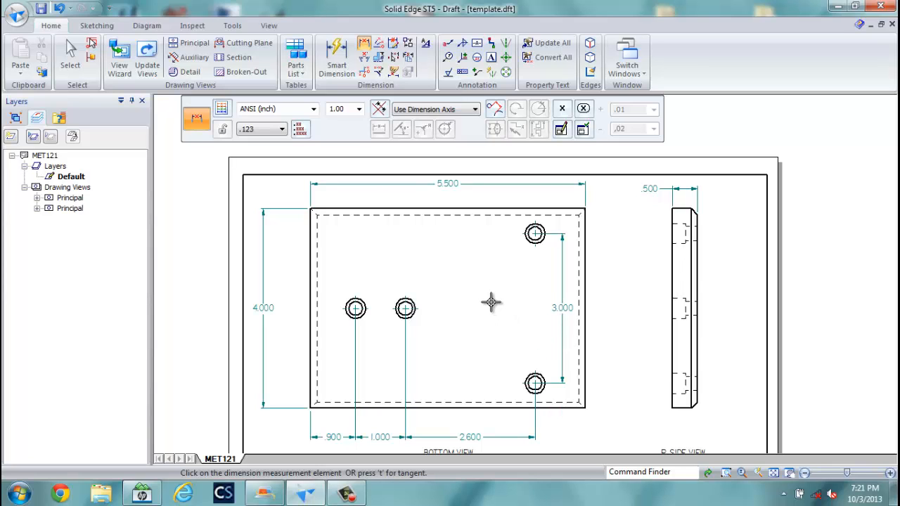
pyautogui.scroll(-1, 490, 197)
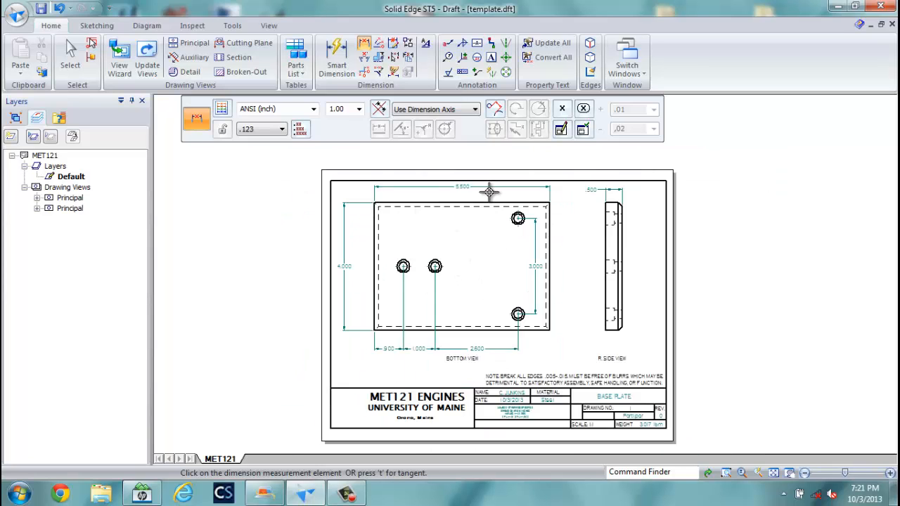
# Replace the Smart Dimension suffix with %CB%DI.406-%DP.260 for the counterbore diameter and depth, leaving the 4X prefix in place.
pyautogui.scroll(3, 489, 191)
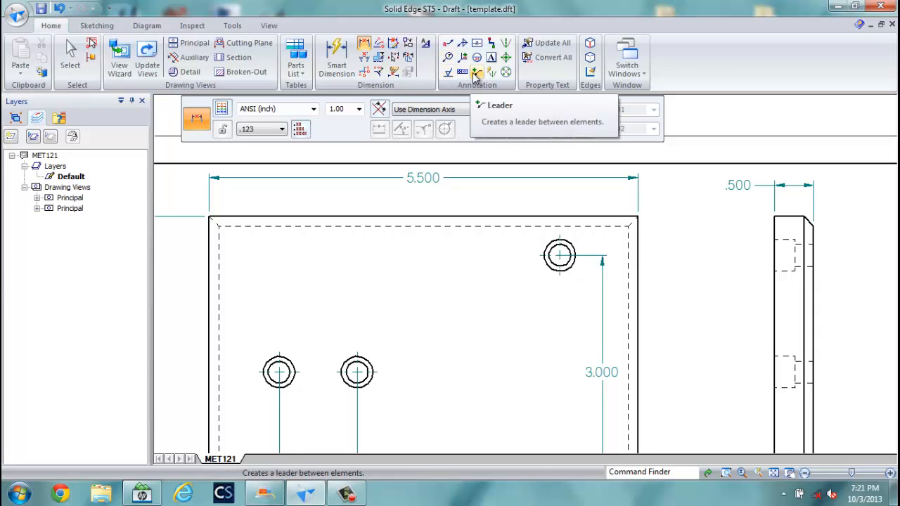
pyautogui.click(337, 57)
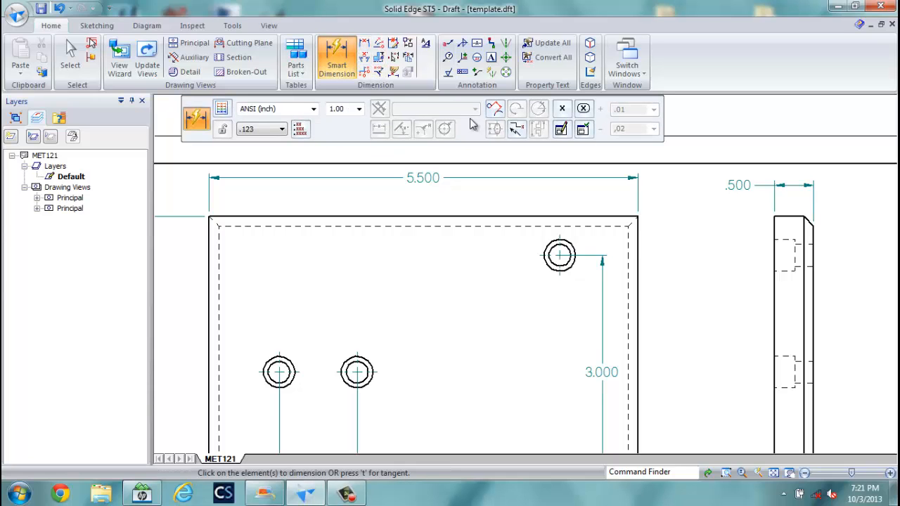
pyautogui.click(561, 130)
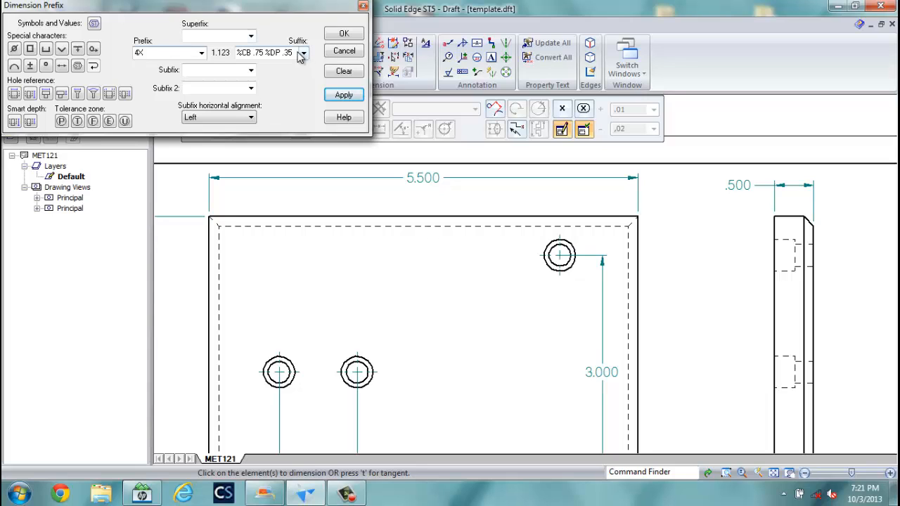
pyautogui.moveTo(294, 52); pyautogui.dragTo(215, 55)
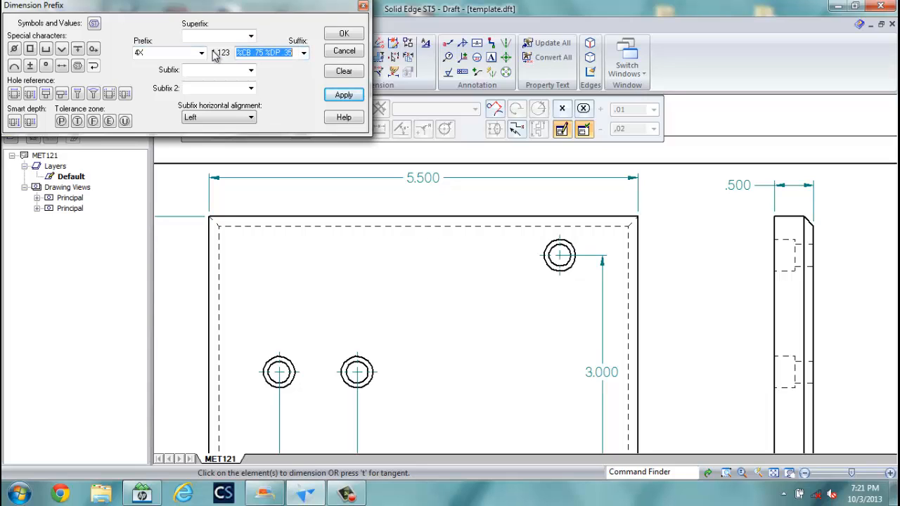
pyautogui.click(344, 71)
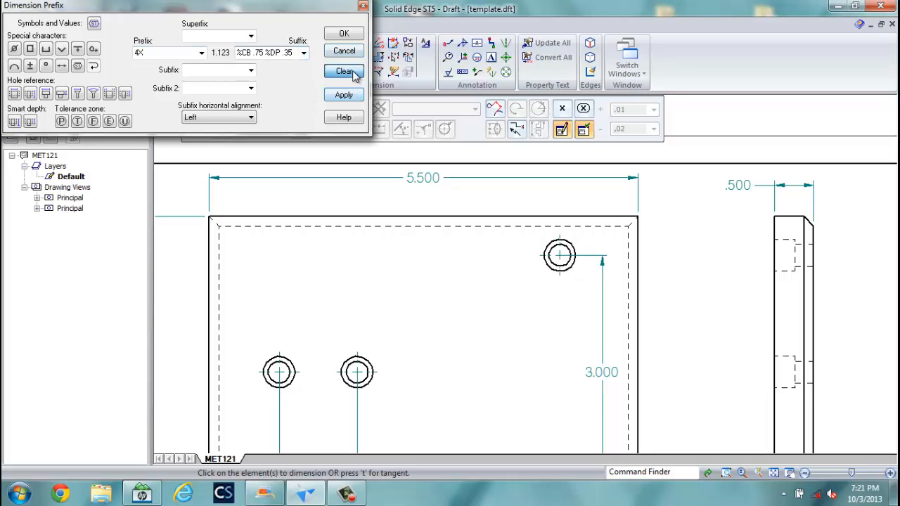
pyautogui.click(157, 52)
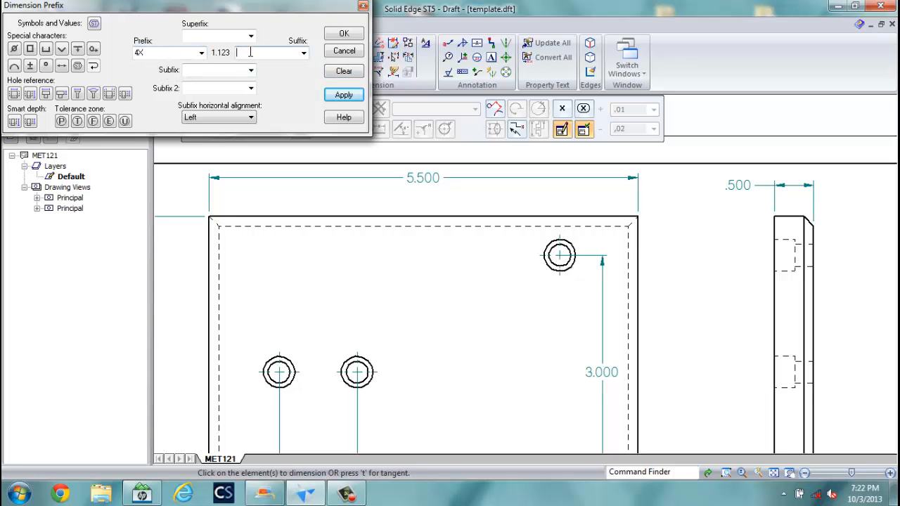
pyautogui.click(46, 49)
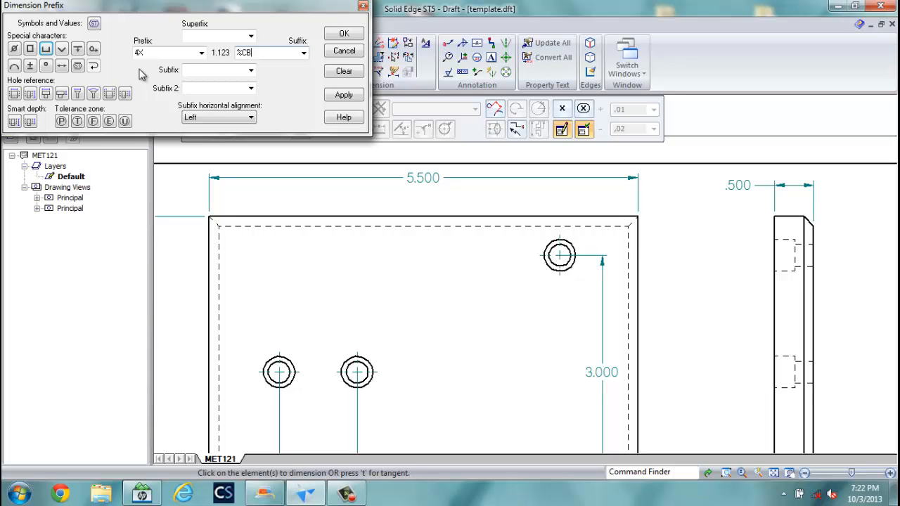
pyautogui.click(14, 49)
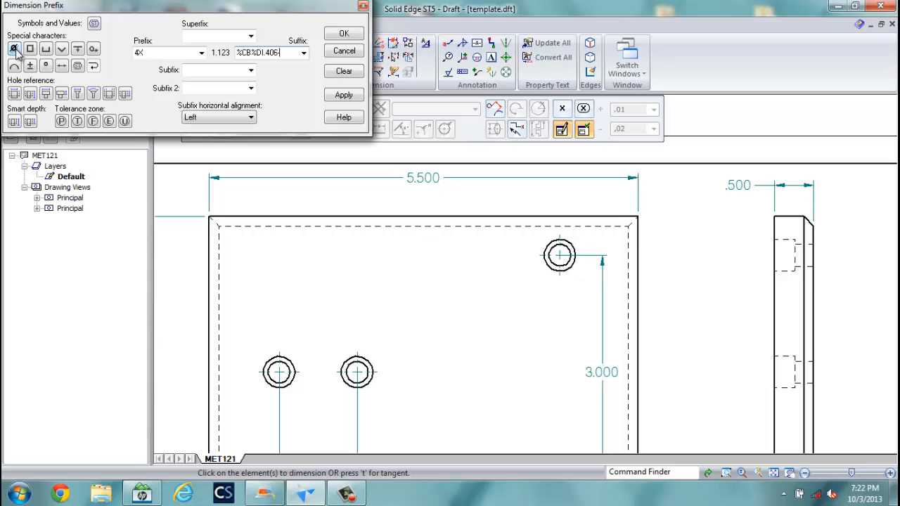
pyautogui.click(77, 48)
pyautogui.write('.260')
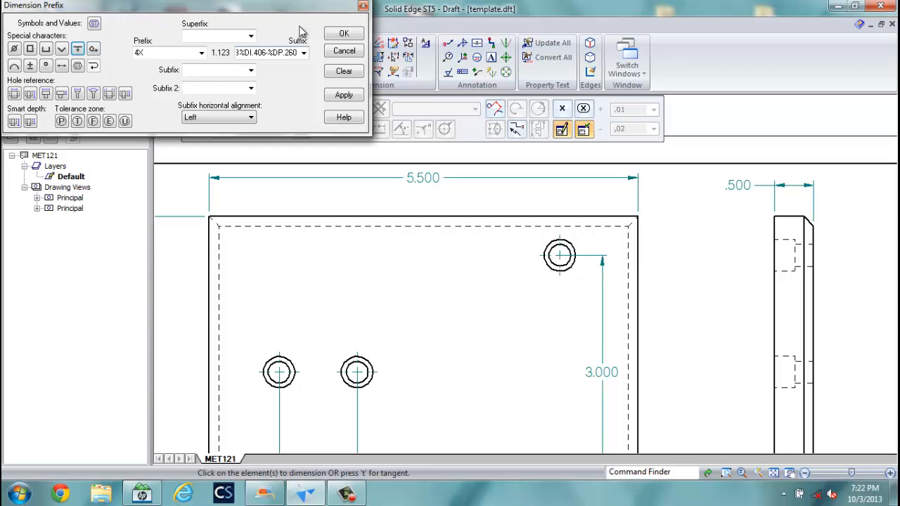
pyautogui.click(344, 34)
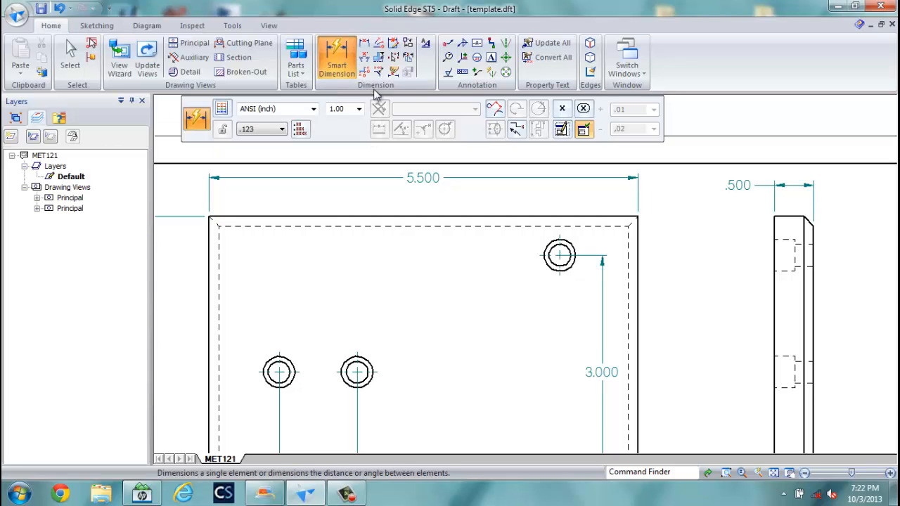
# Dimension the upper-right hole's diameter, insert a hyphen before the counterbore symbol in the suffix, and place the callout inside the plate below the hole.
pyautogui.click(555, 258)
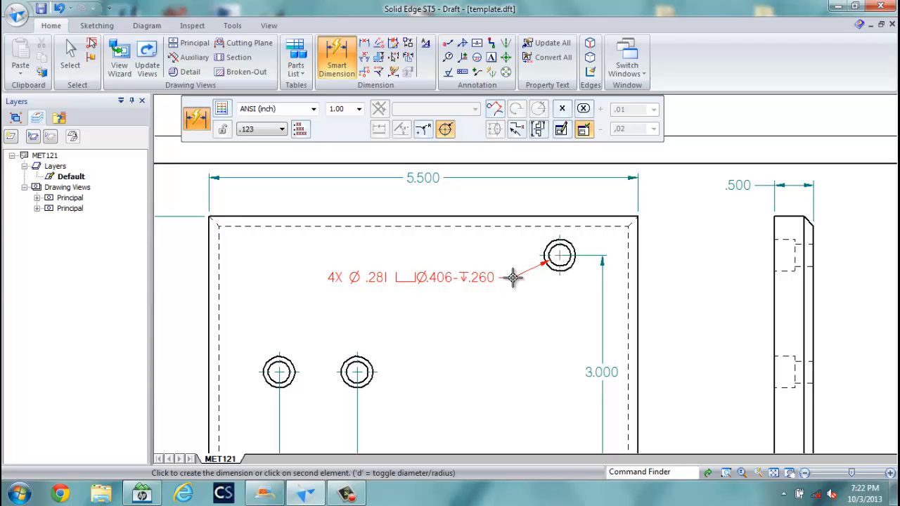
pyautogui.click(560, 129)
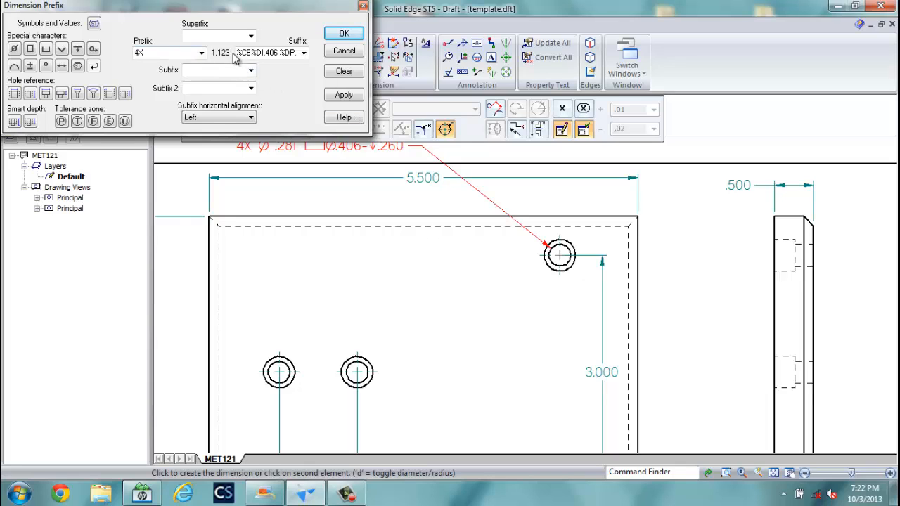
pyautogui.doubleClick(149, 51)
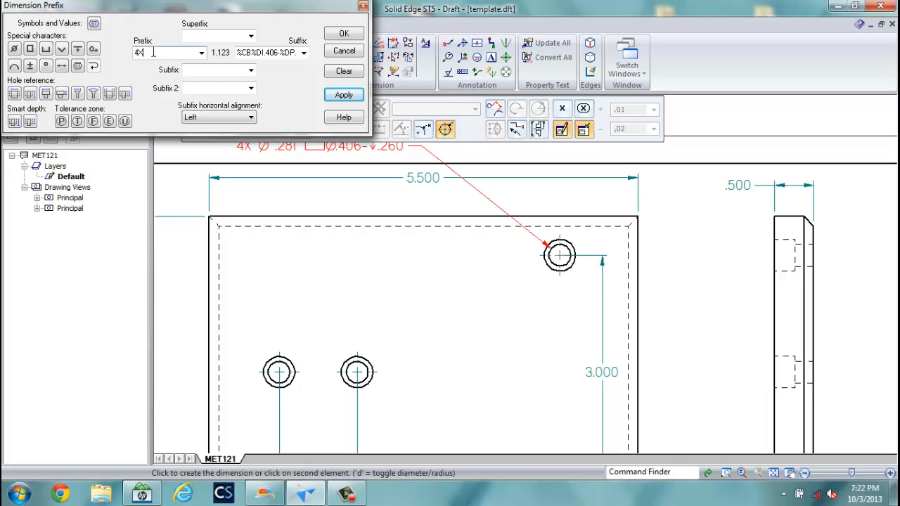
pyautogui.click(237, 54)
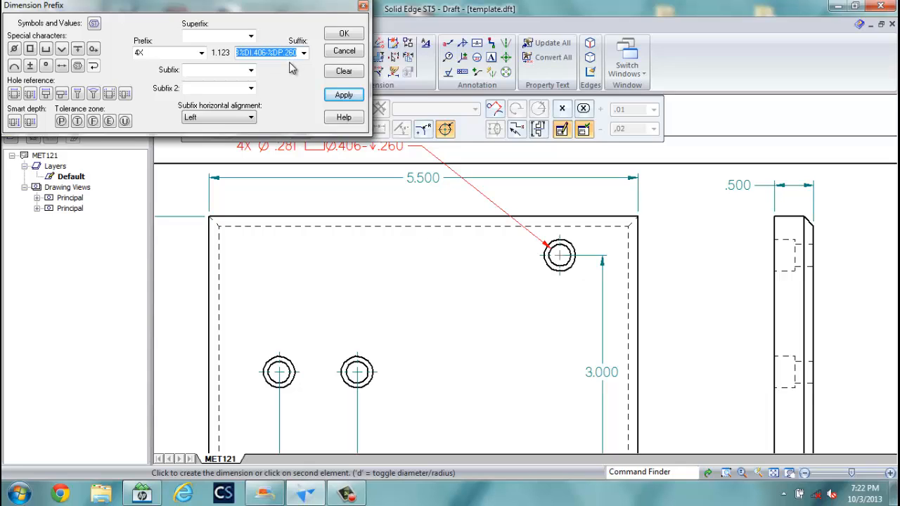
pyautogui.press('Left')
pyautogui.press('Left')
pyautogui.press('Left')
pyautogui.press('Left')
pyautogui.press('Left')
pyautogui.press('Left')
pyautogui.press('Left')
pyautogui.press('Left')
pyautogui.press('Left')
pyautogui.press('Left')
pyautogui.press('Left')
pyautogui.press('Left')
pyautogui.press('Left')
pyautogui.press('Left')
pyautogui.press('Left')
pyautogui.press('Left')
pyautogui.press('Left')
pyautogui.press('Left')
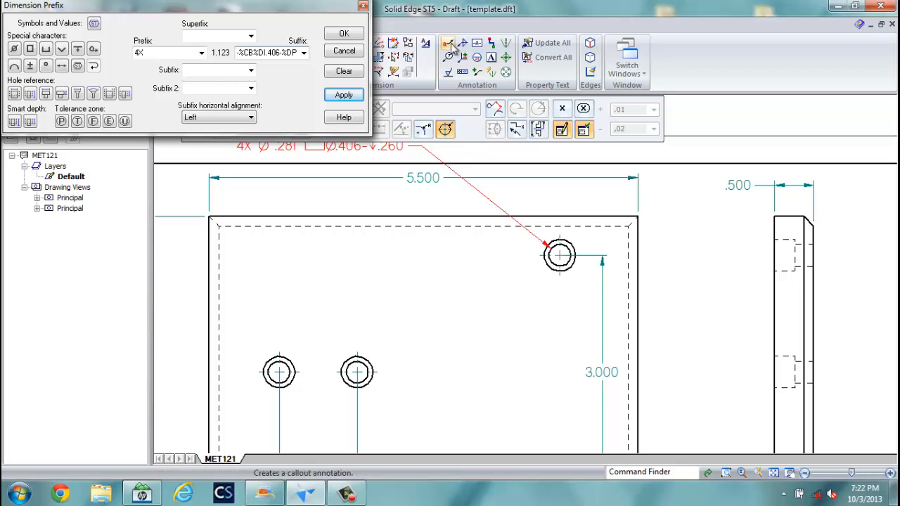
pyautogui.click(345, 34)
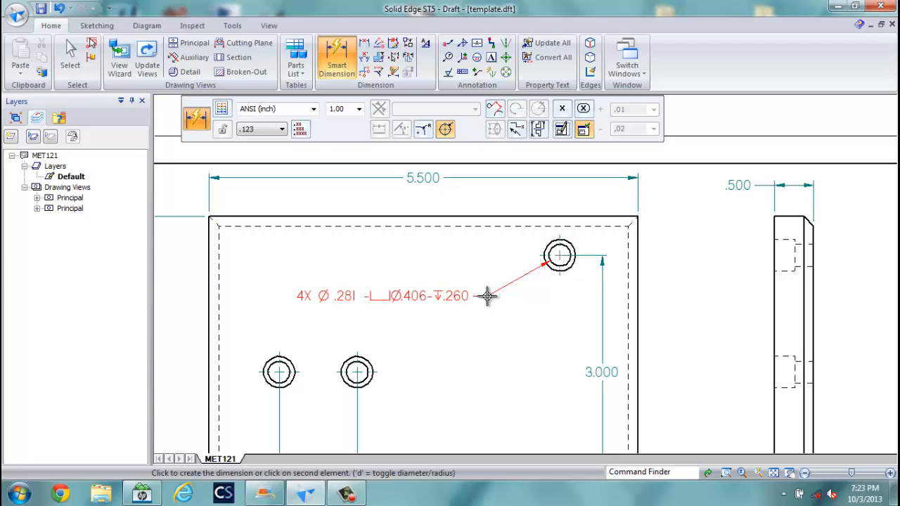
pyautogui.click(509, 307)
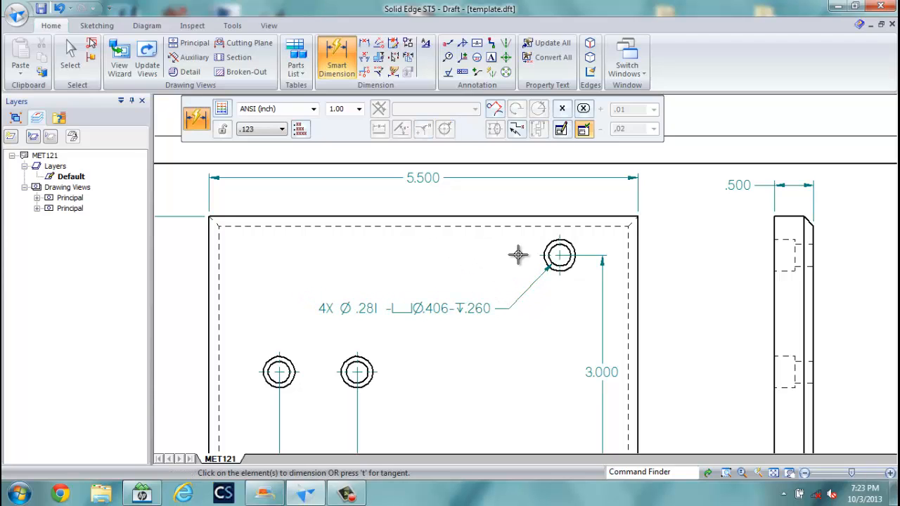
# Start a chamfer dimension with the Callout Perpendicular orientation for the right side view.
pyautogui.scroll(-4, 559, 255)
pyautogui.scroll(3, 693, 382)
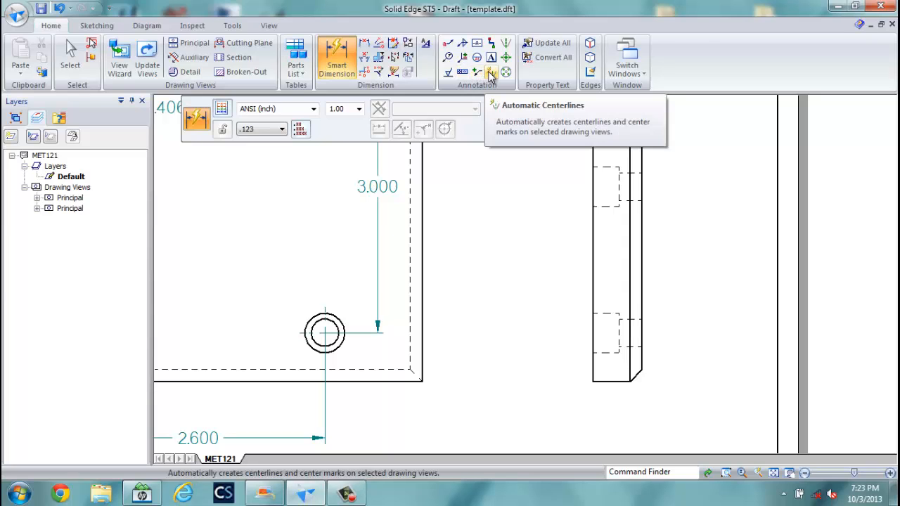
pyautogui.click(379, 73)
pyautogui.click(456, 111)
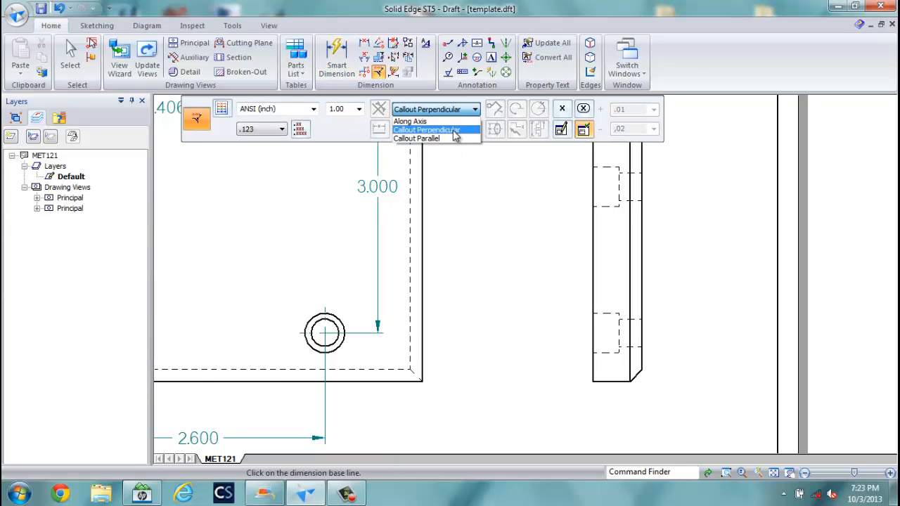
pyautogui.click(454, 132)
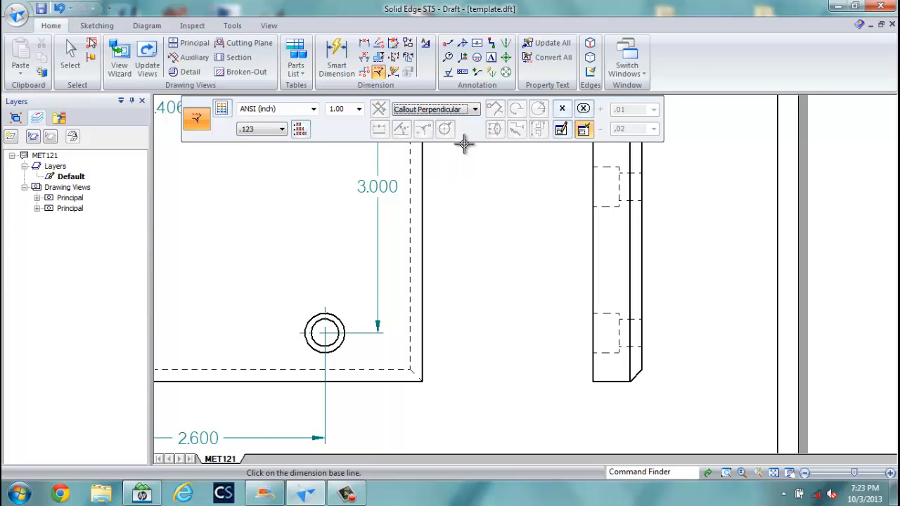
pyautogui.click(642, 363)
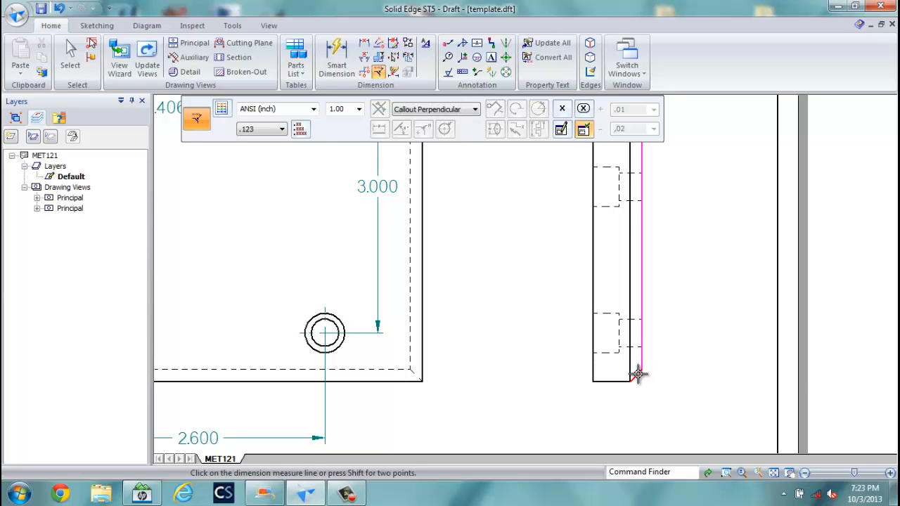
pyautogui.click(637, 374)
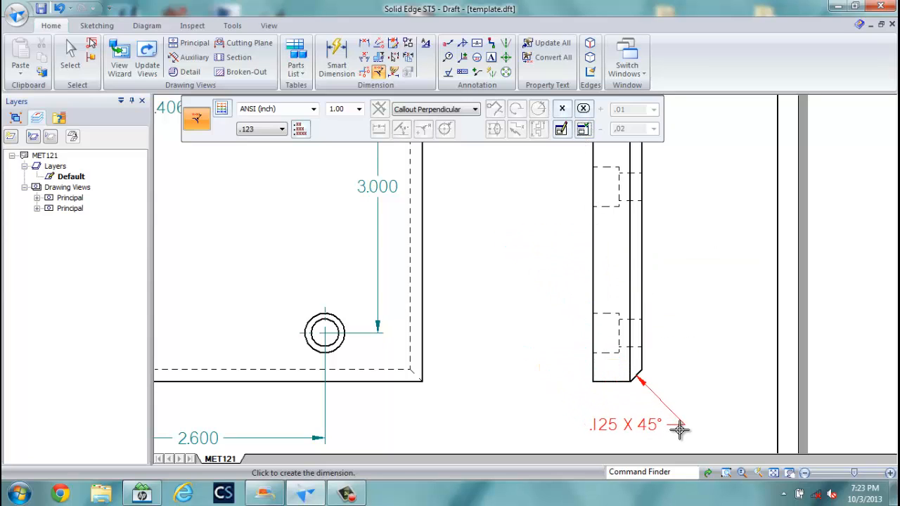
pyautogui.scroll(1, 669, 410)
pyautogui.scroll(-1, 685, 410)
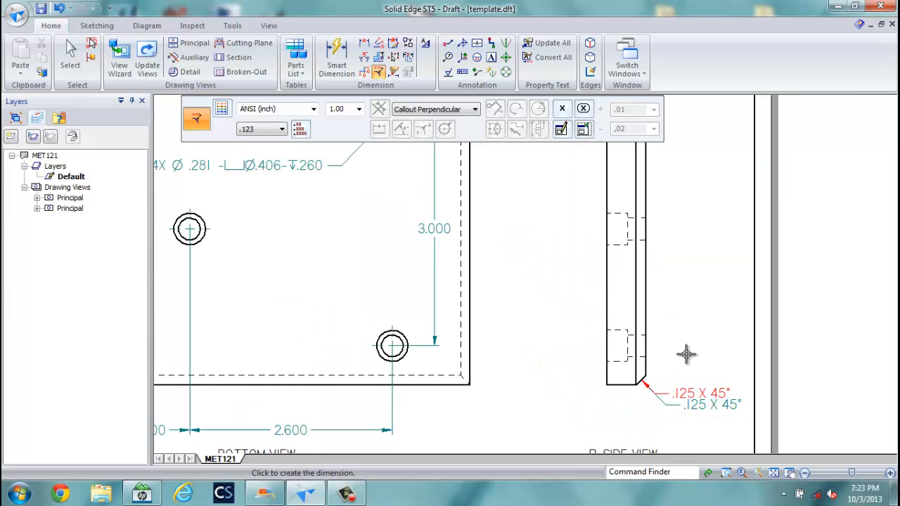
pyautogui.rightClick(688, 352)
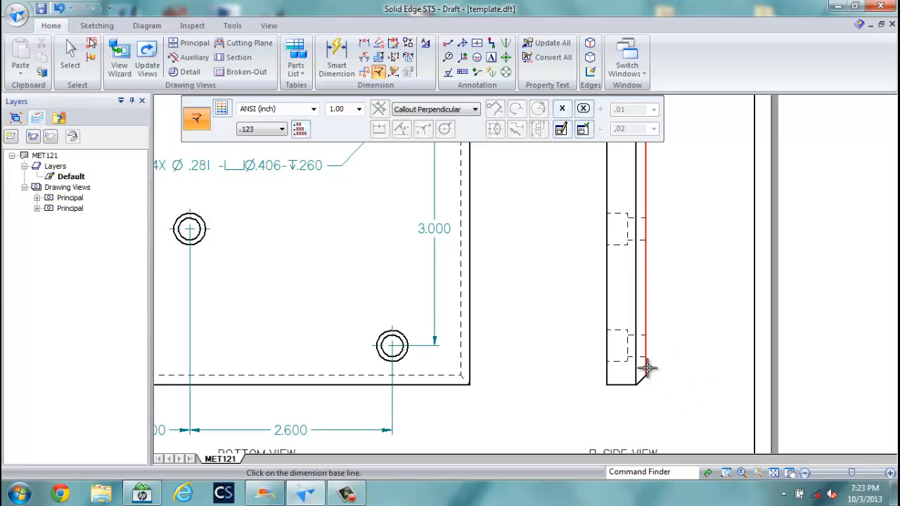
pyautogui.click(645, 380)
pyautogui.click(647, 370)
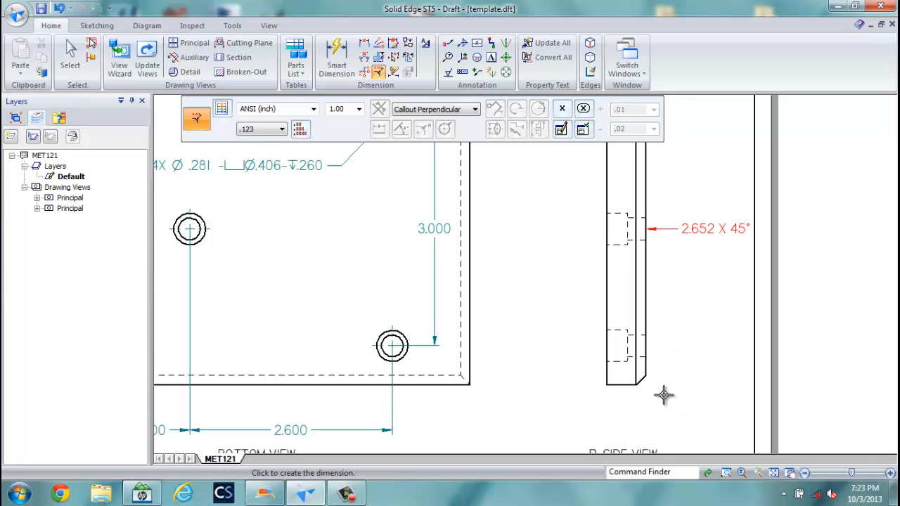
pyautogui.rightClick(662, 395)
# Dimension the lower chamfer of the right side view from its vertical edge, placing the callout below and outside the corner.
pyautogui.click(647, 370)
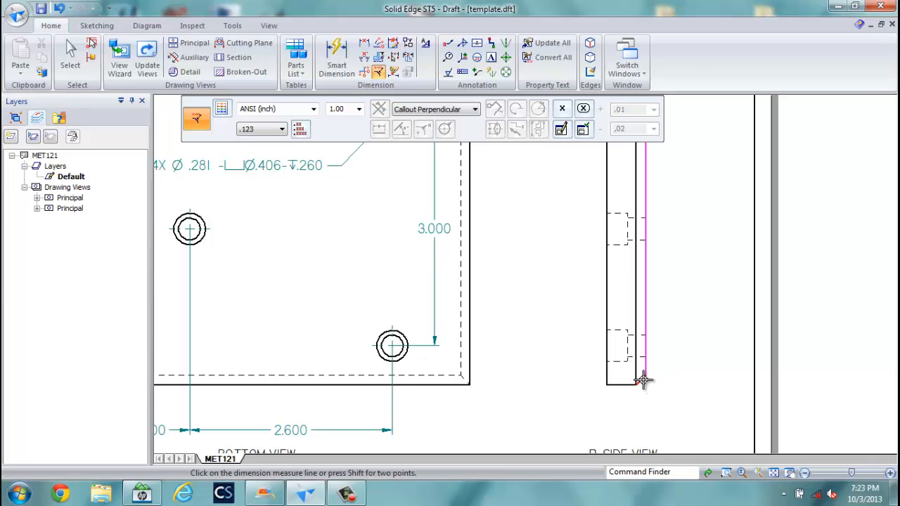
pyautogui.click(644, 381)
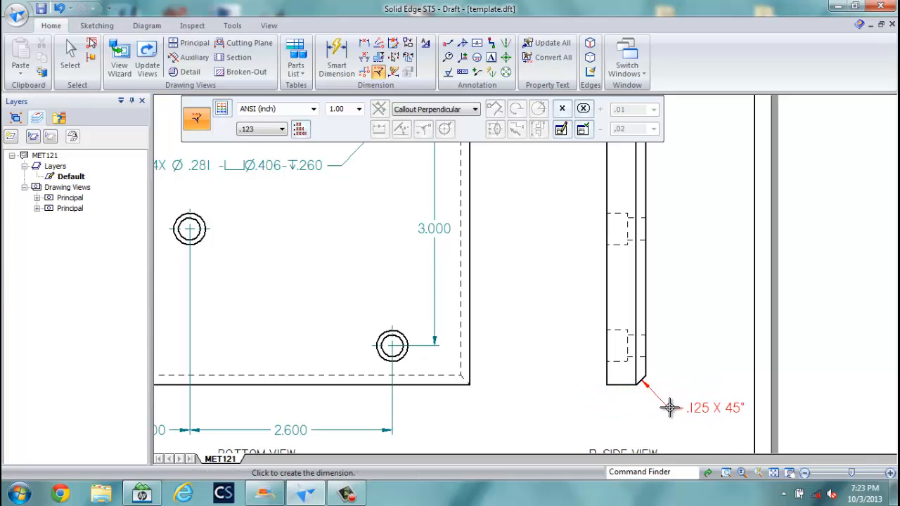
pyautogui.click(669, 407)
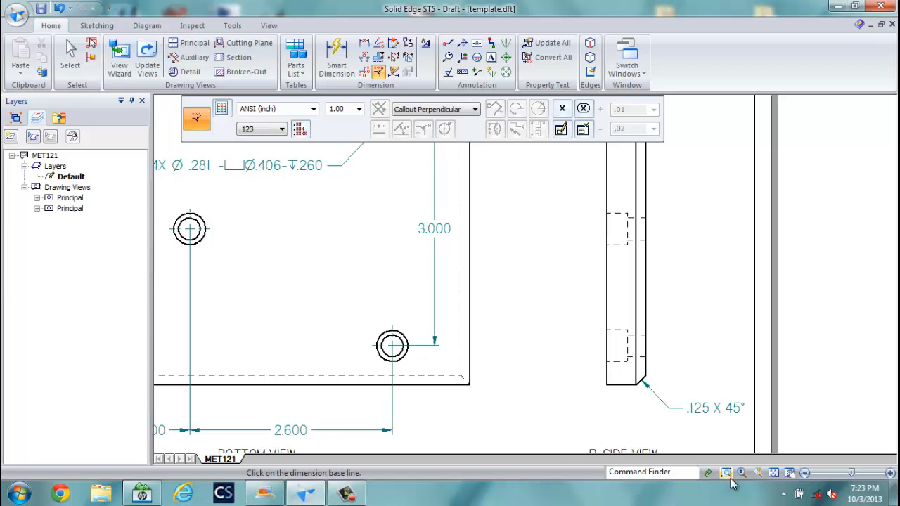
# Preview and print the whole drawing with the Adobe PDF printer, and browse to the Desktop's MET121 B folder as the save location.
pyautogui.click(773, 472)
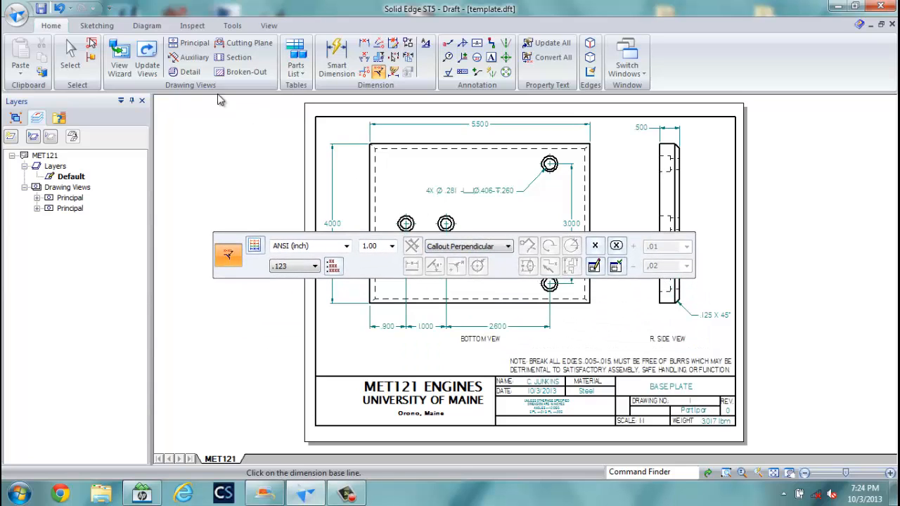
pyautogui.click(16, 14)
pyautogui.moveTo(44, 94)
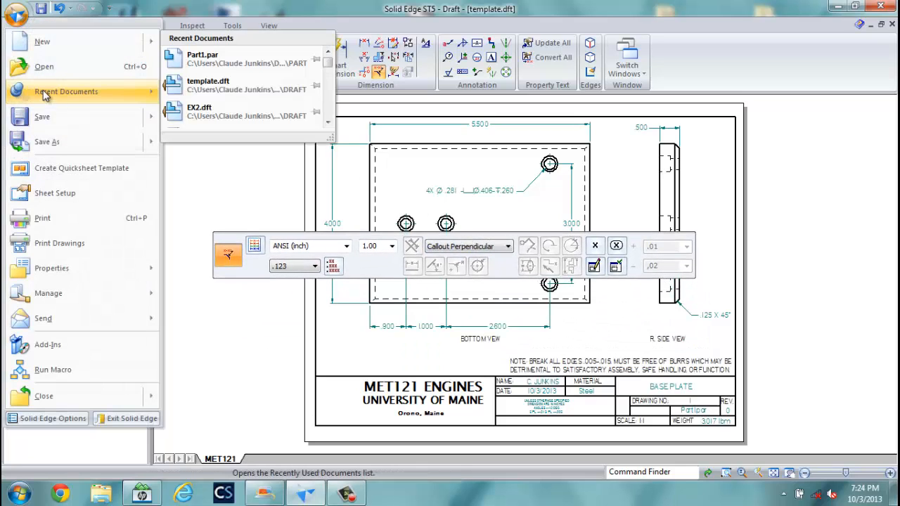
pyautogui.click(58, 220)
pyautogui.click(458, 148)
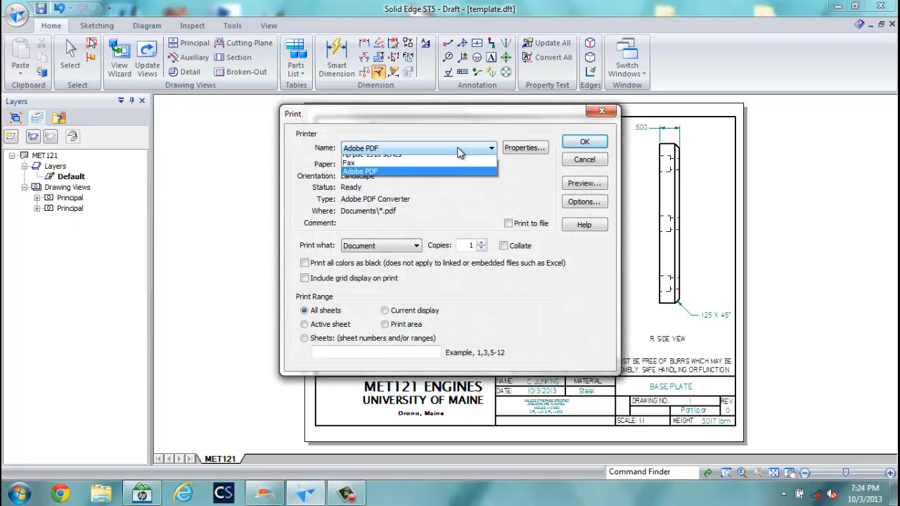
pyautogui.click(441, 200)
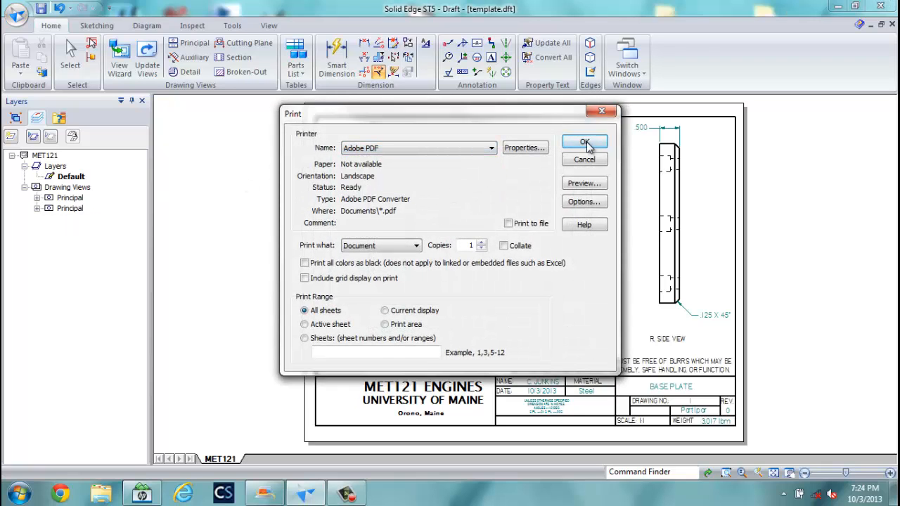
pyautogui.click(583, 183)
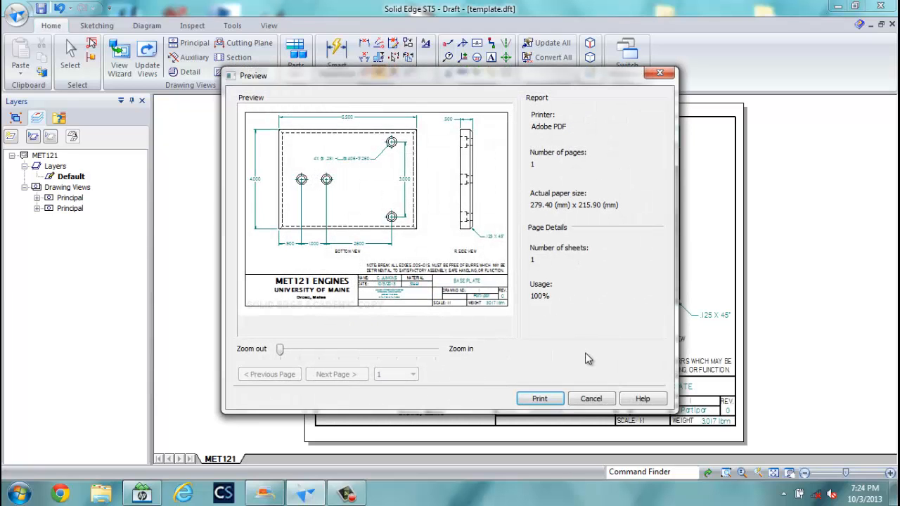
pyautogui.click(539, 398)
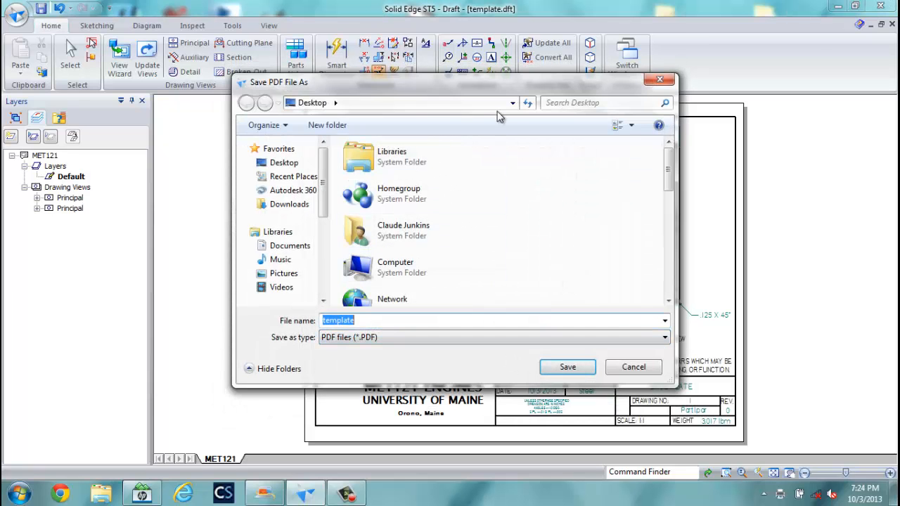
pyautogui.moveTo(666, 169); pyautogui.dragTo(669, 237)
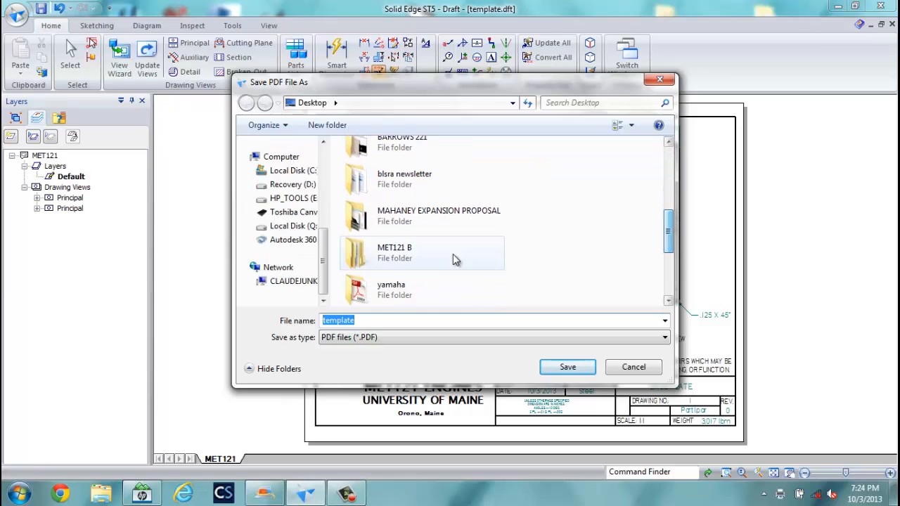
pyautogui.doubleClick(411, 257)
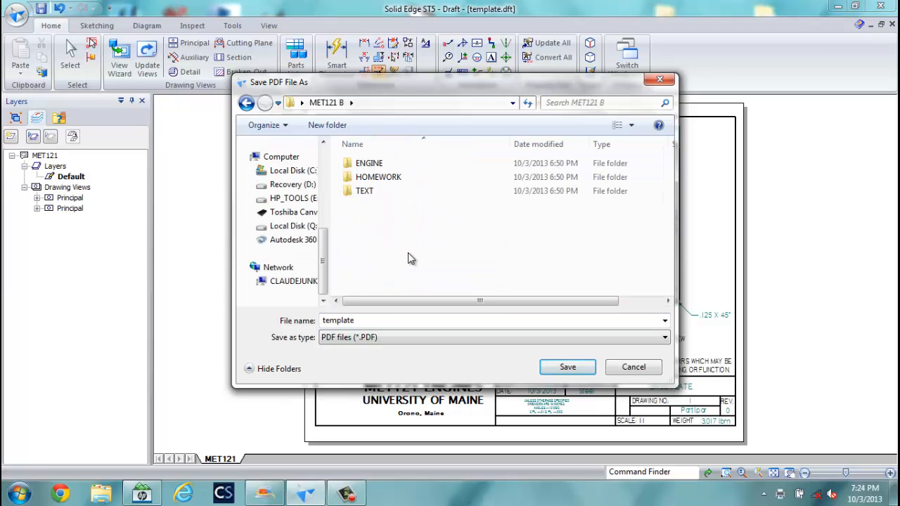
pyautogui.doubleClick(373, 181)
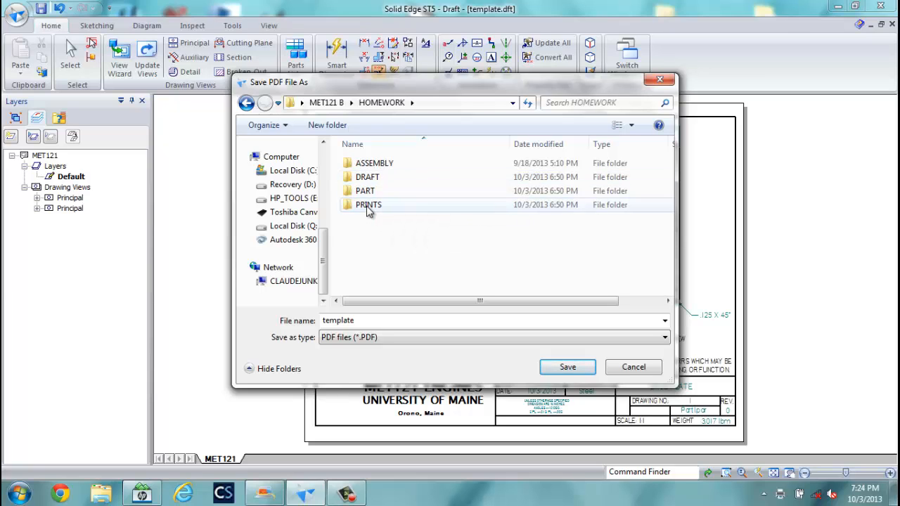
pyautogui.doubleClick(369, 208)
pyautogui.doubleClick(336, 321)
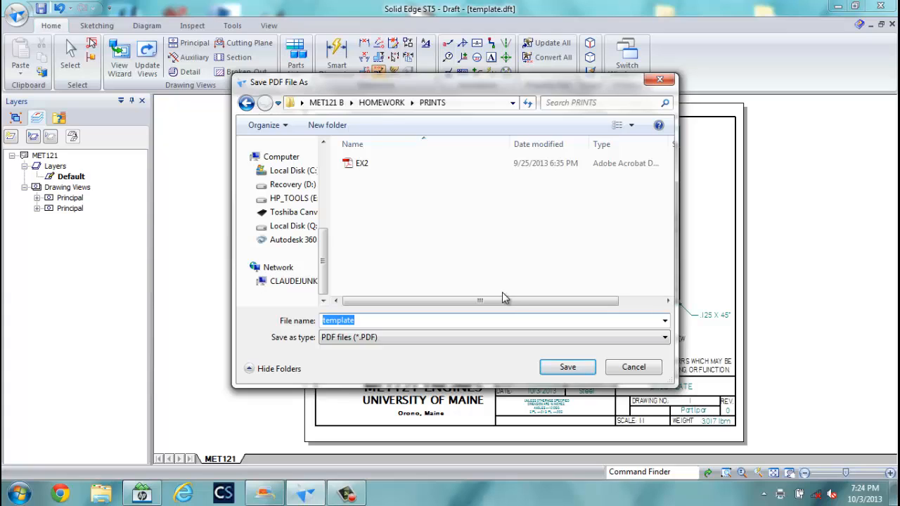
pyautogui.click(246, 104)
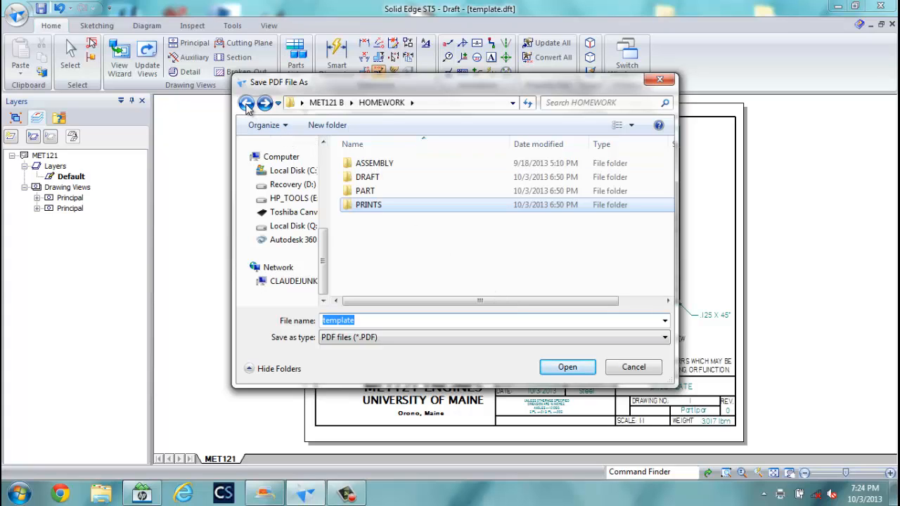
pyautogui.click(246, 104)
# Create a new folder named PRINTS inside the ENGINE folder of MET121 B.
pyautogui.click(350, 164)
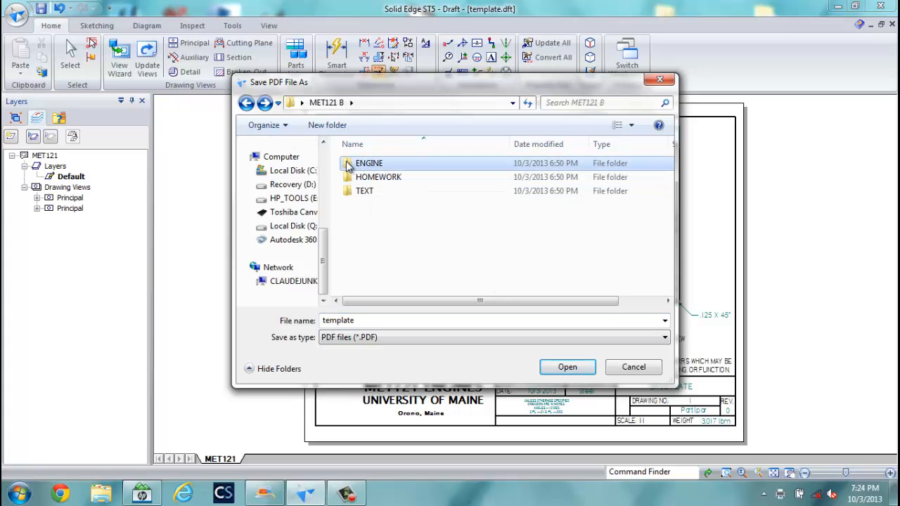
pyautogui.doubleClick(350, 164)
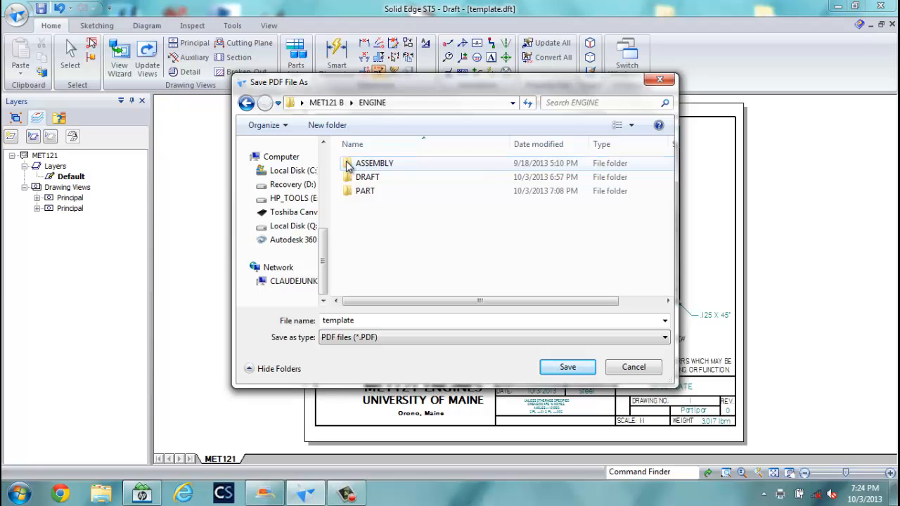
pyautogui.rightClick(389, 216)
pyautogui.moveTo(443, 343)
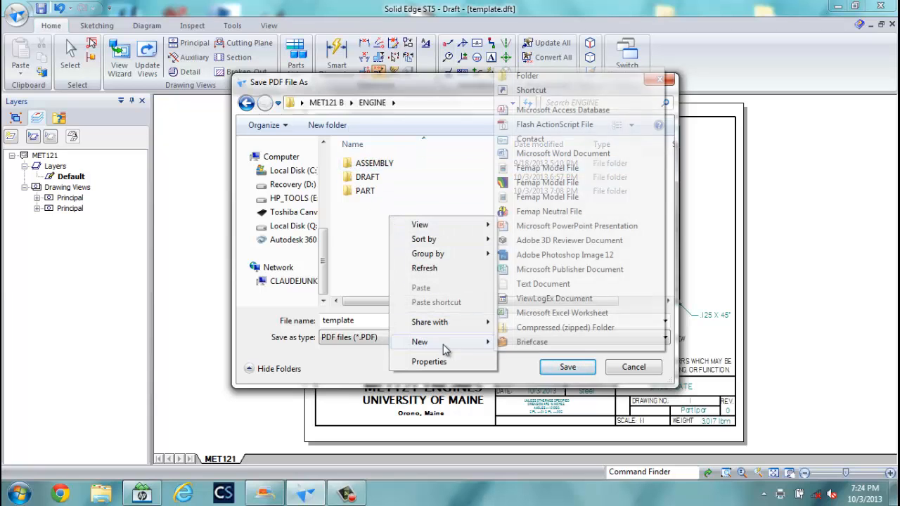
pyautogui.click(527, 76)
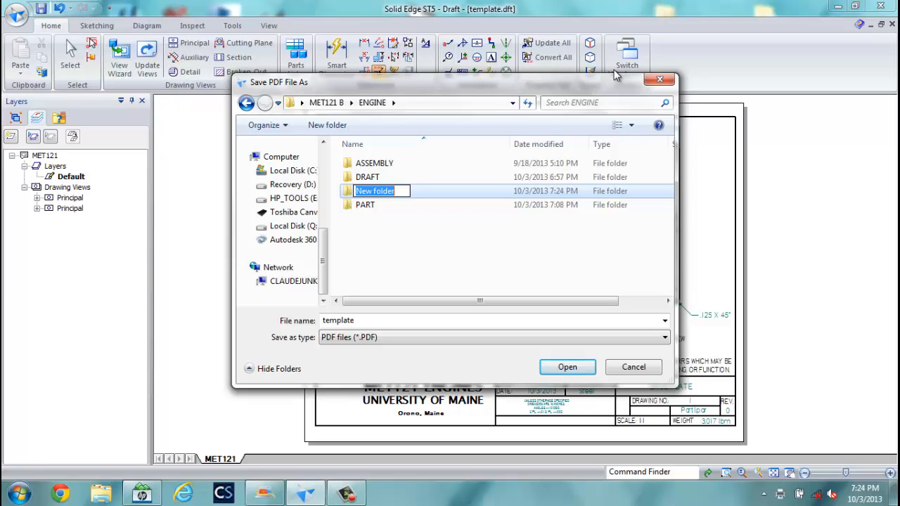
pyautogui.write('PRINTS')
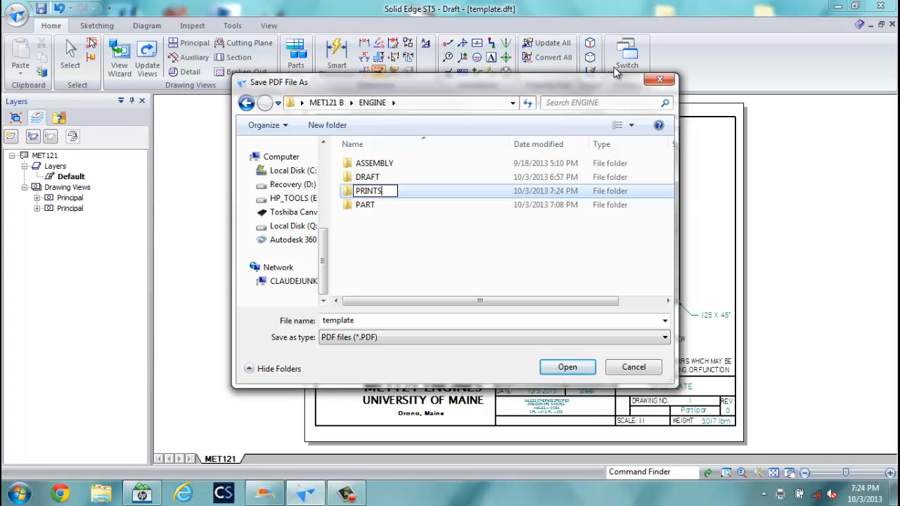
pyautogui.press('Return')
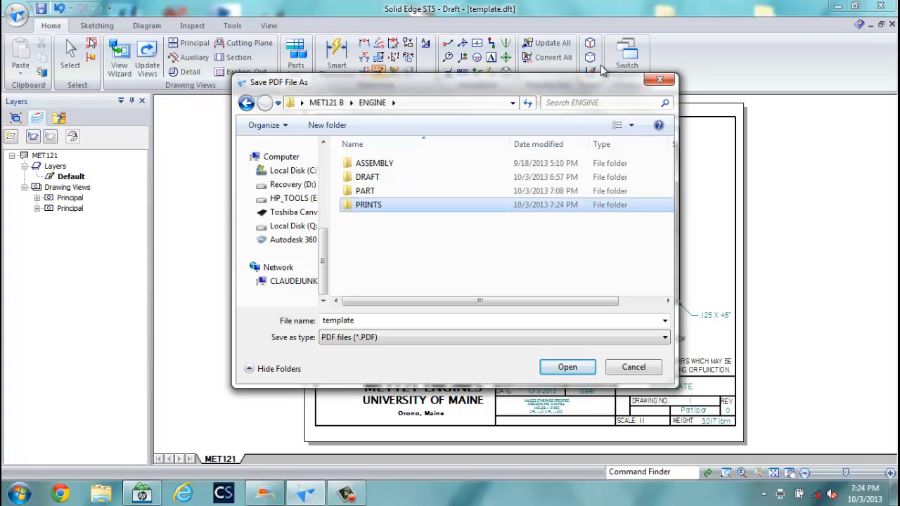
# Save the PDF as PART 1 BASE PLATE in the new PRINTS folder.
pyautogui.doubleClick(360, 205)
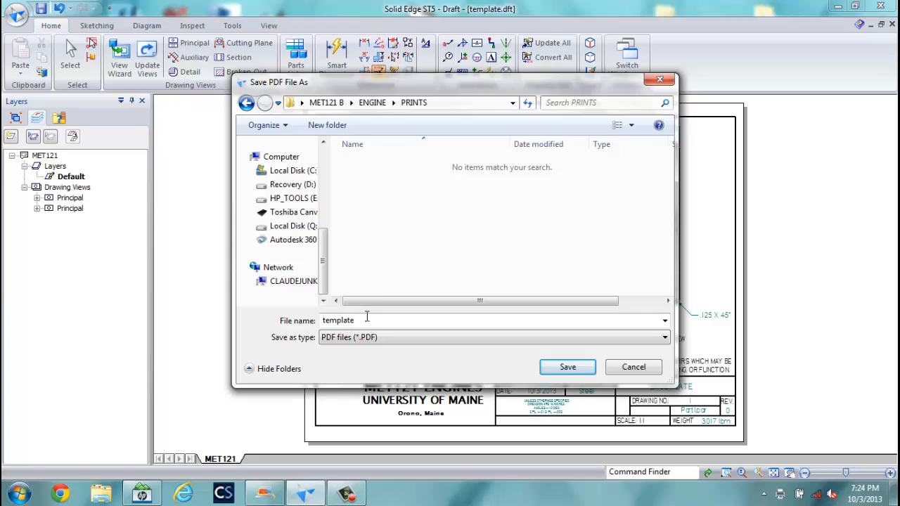
pyautogui.doubleClick(324, 321)
pyautogui.write('PA')
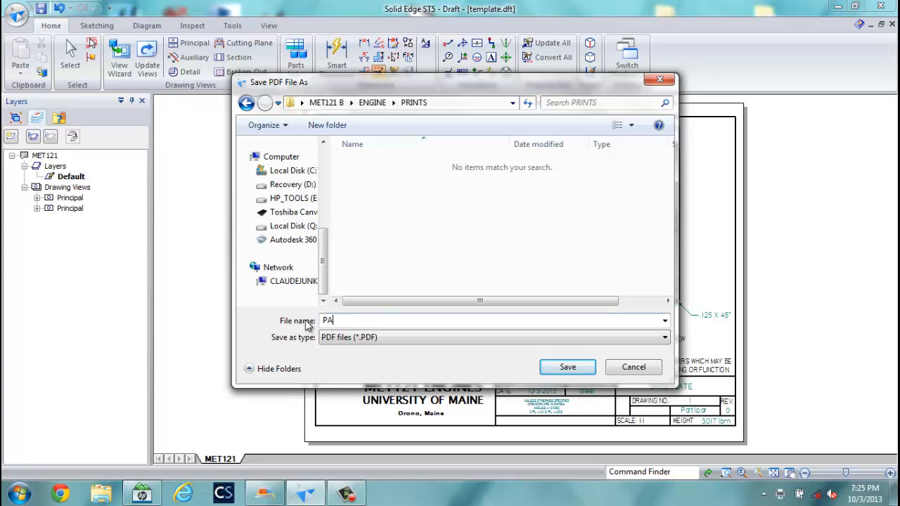
pyautogui.write('RT 1 BASE PLATE')
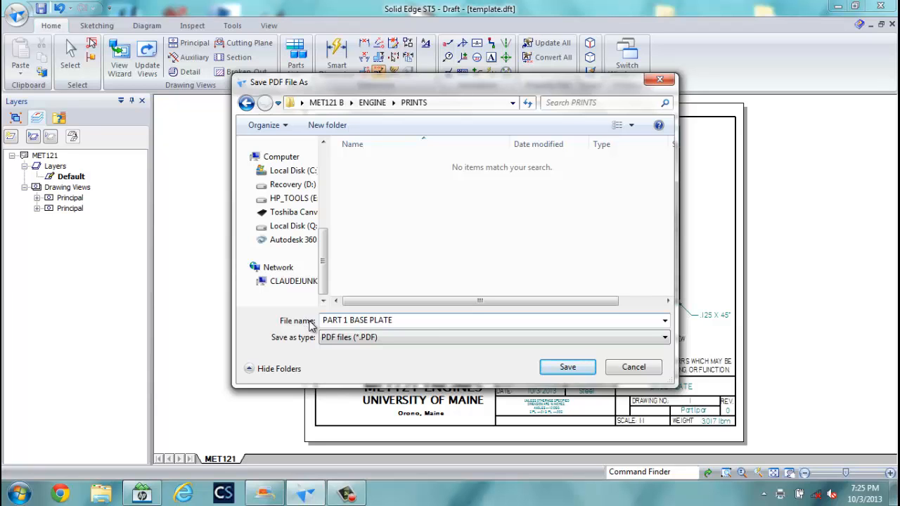
pyautogui.click(569, 367)
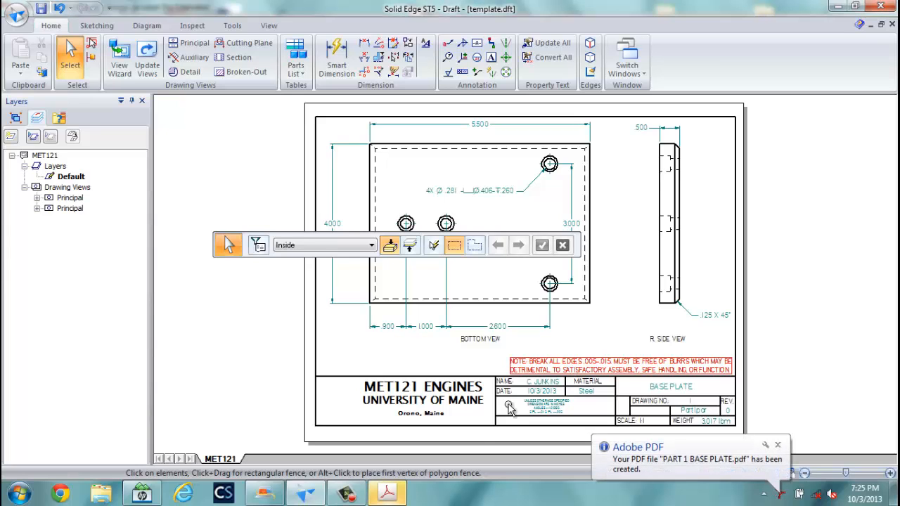
# Check the generated PDF in Adobe Acrobat and close it, then save the draft drawing under its current name in Solid Edge.
pyautogui.click(387, 493)
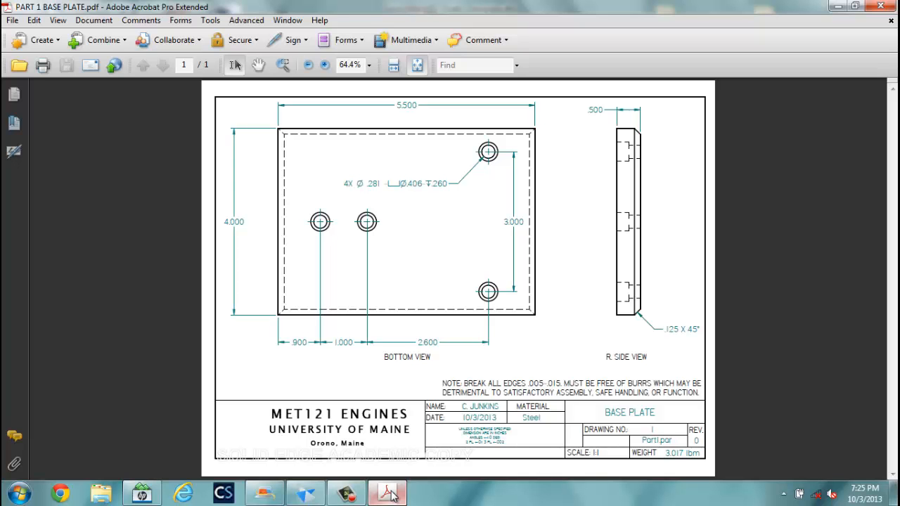
pyautogui.click(881, 7)
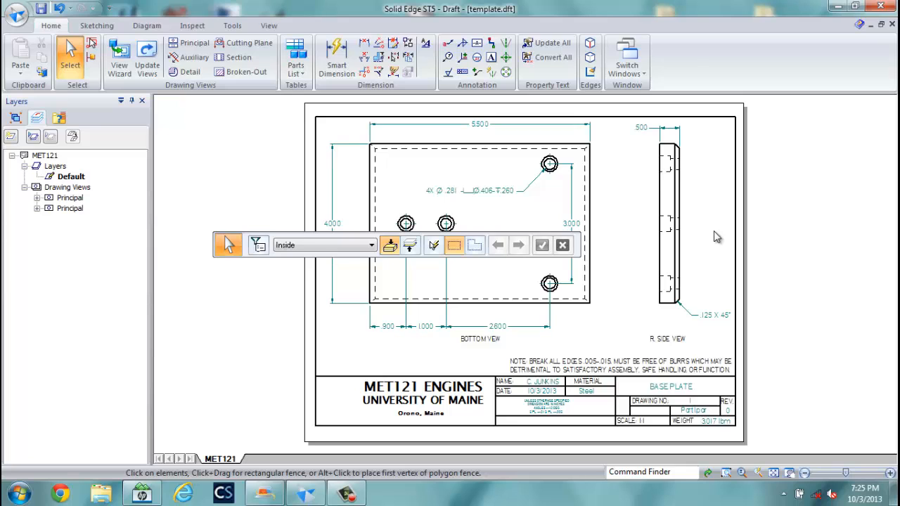
pyautogui.click(16, 16)
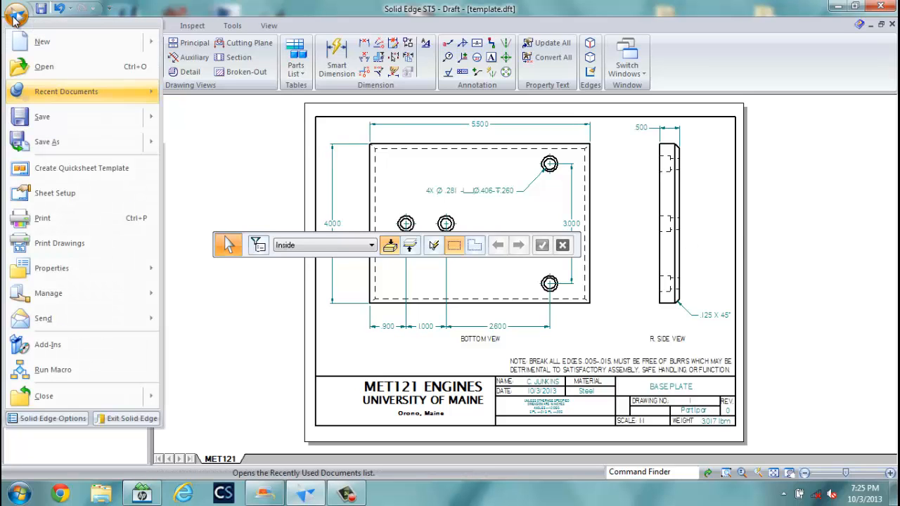
pyautogui.click(32, 116)
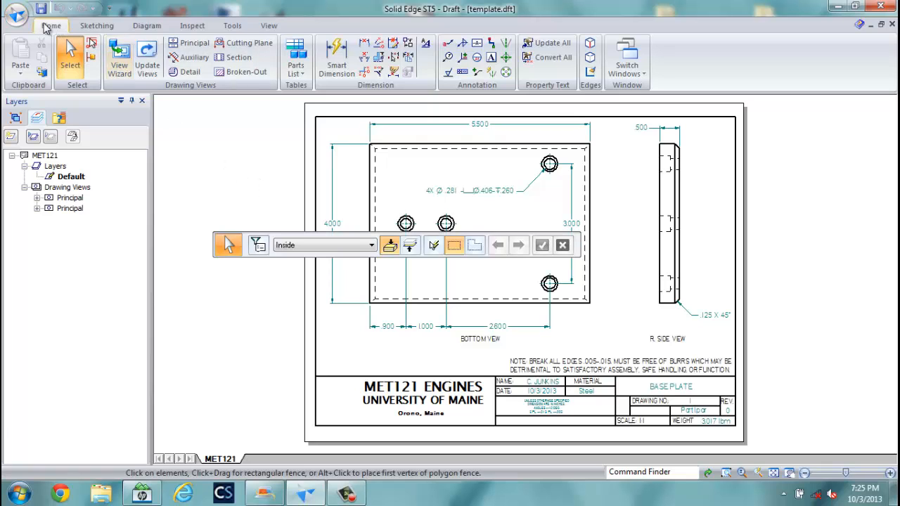
pyautogui.click(16, 16)
pyautogui.click(44, 141)
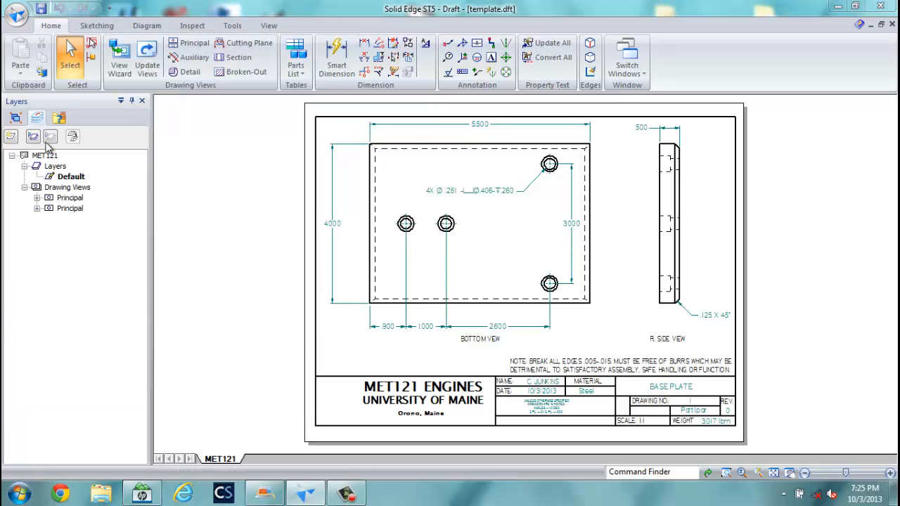
pyautogui.click(458, 155)
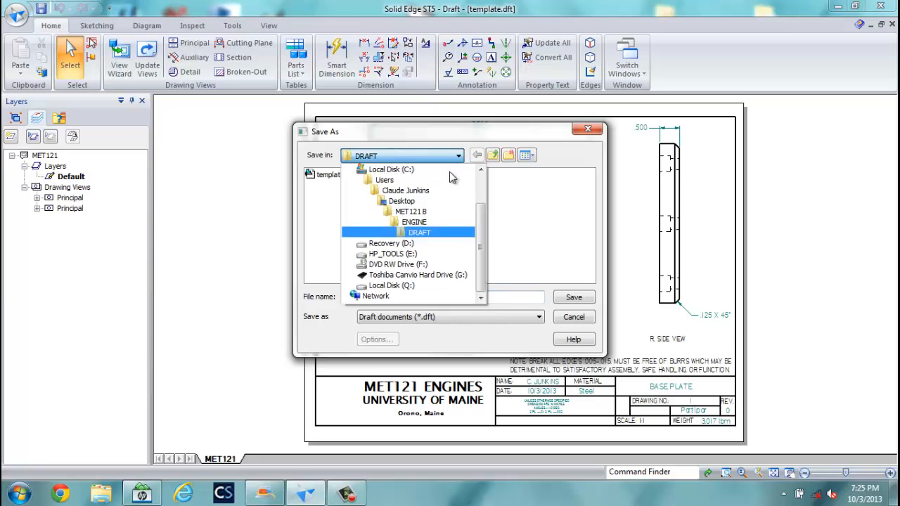
pyautogui.click(419, 233)
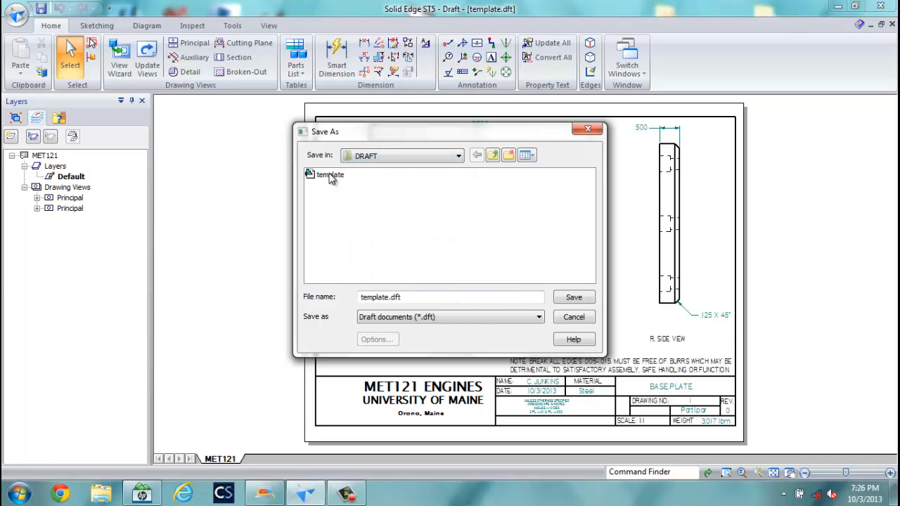
pyautogui.click(574, 316)
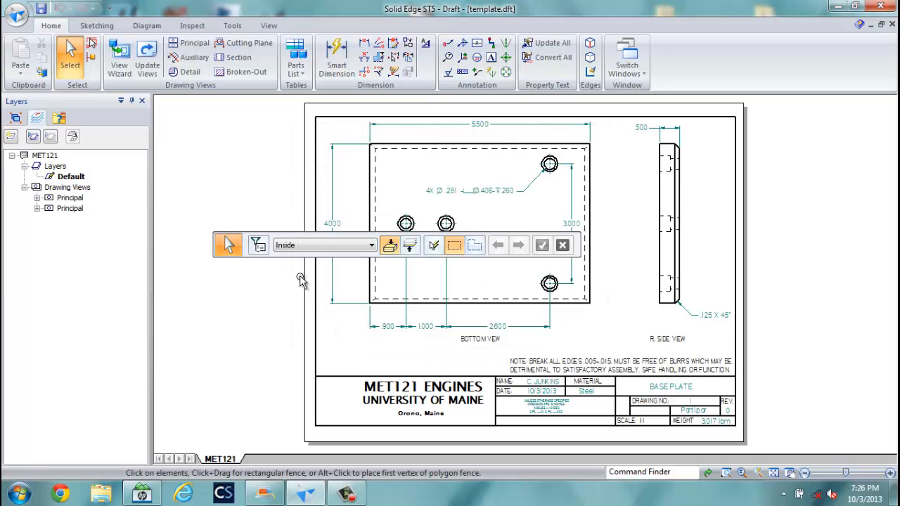
# Save a copy of the drawing as PART 1 in the DRAFT folder.
pyautogui.click(17, 14)
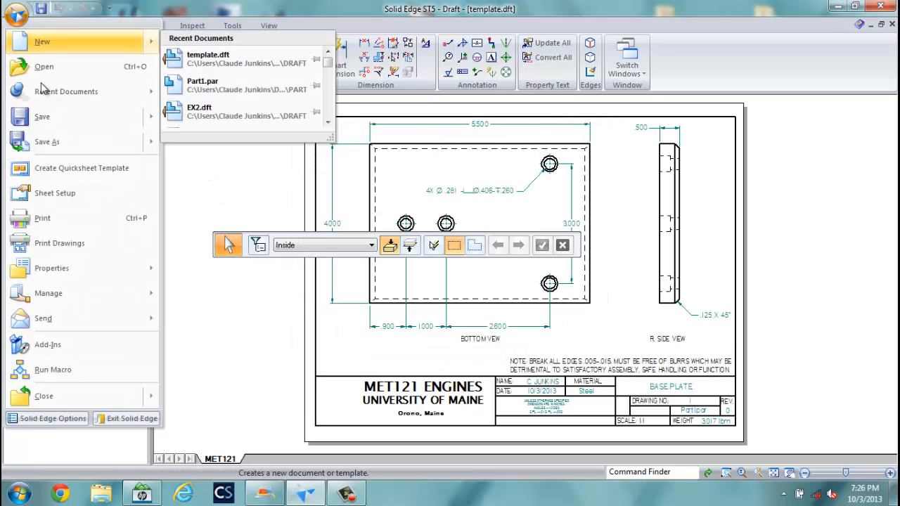
pyautogui.click(46, 141)
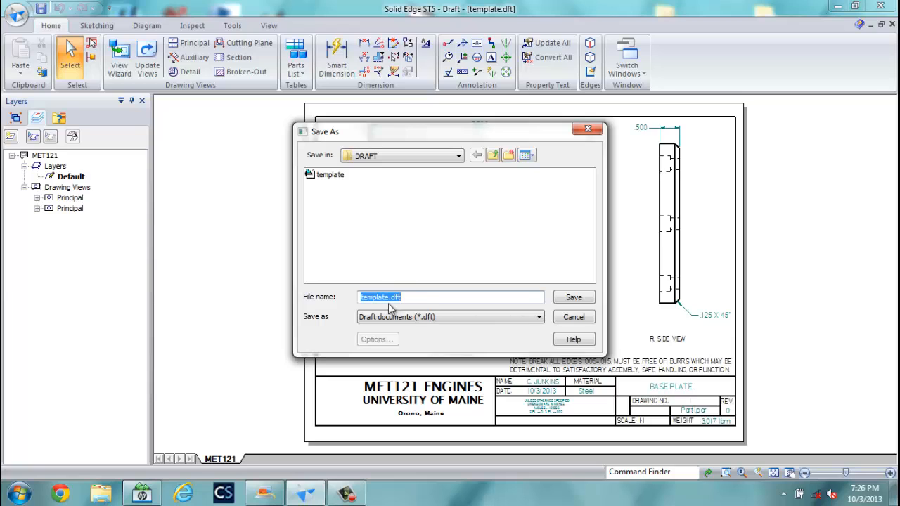
pyautogui.moveTo(389, 296); pyautogui.dragTo(324, 300)
pyautogui.write('PART 1')
pyautogui.click(575, 298)
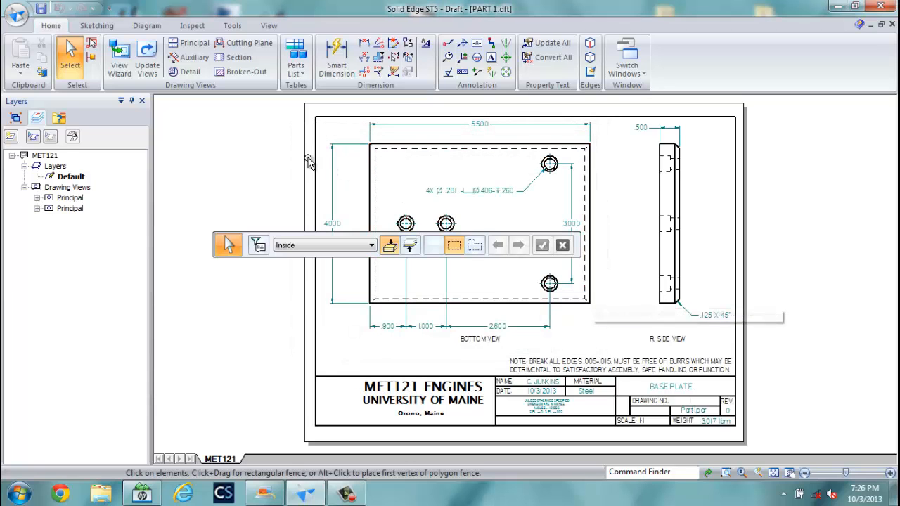
# Save the drawing as template.dft in the DRAFT folder, overwriting the existing template file.
pyautogui.click(17, 14)
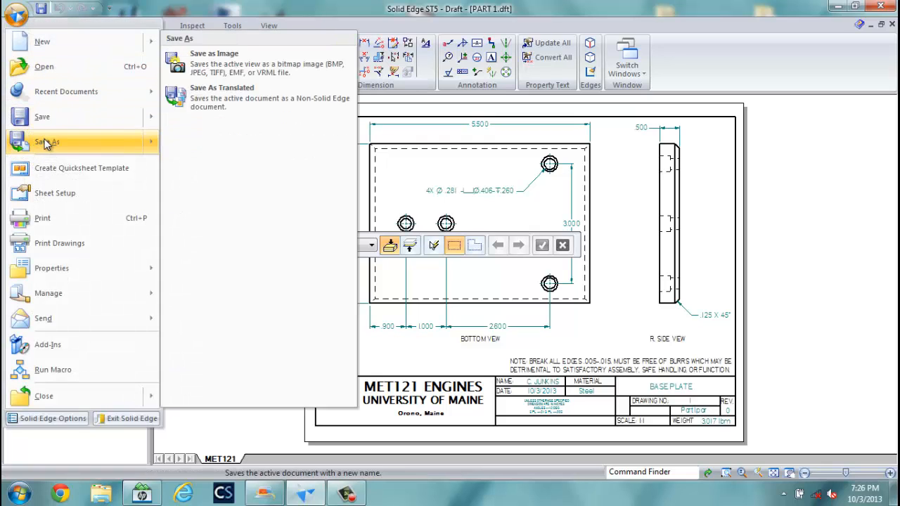
pyautogui.click(44, 141)
pyautogui.click(328, 185)
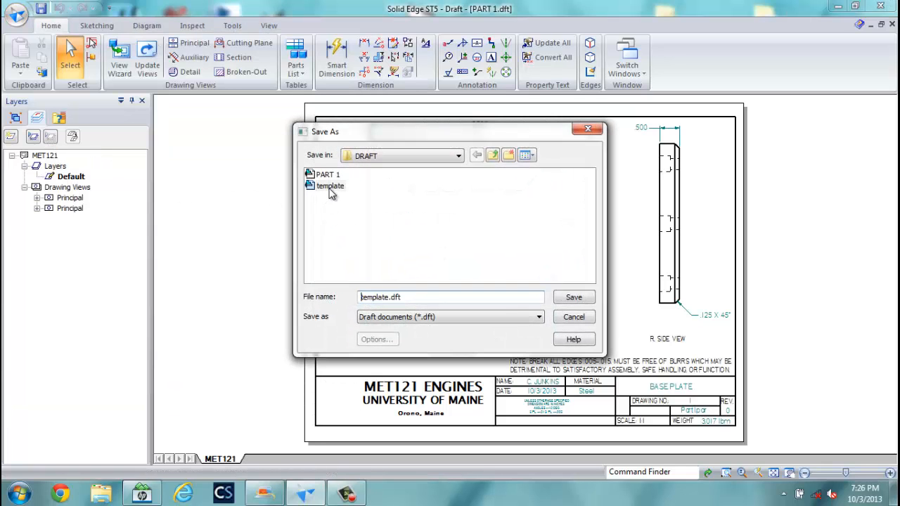
pyautogui.click(573, 298)
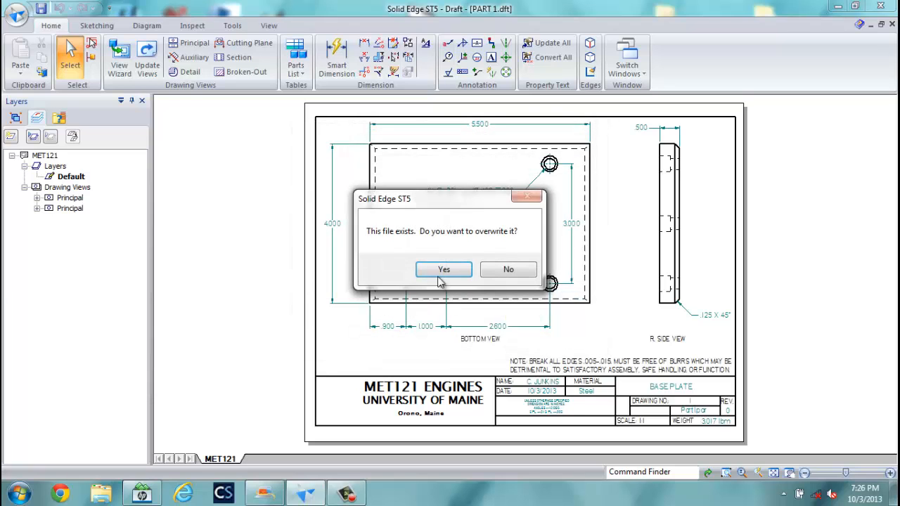
pyautogui.click(443, 276)
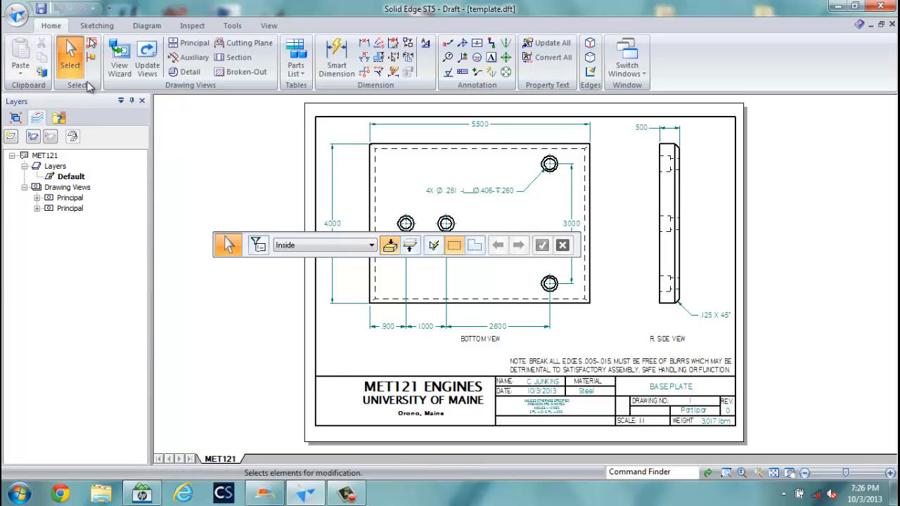
# Delete both drawing views with all their dimensions, callouts and view captions, leaving only the border, note and title block.
pyautogui.click(70, 56)
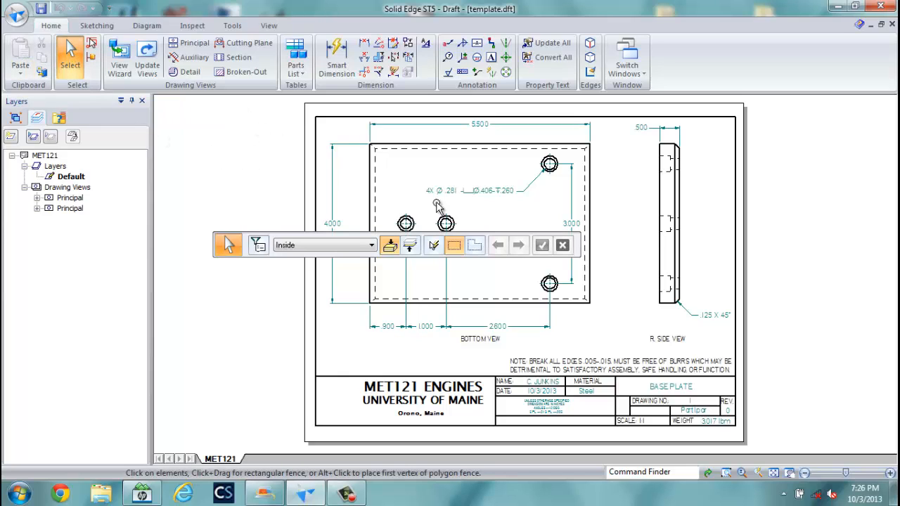
pyautogui.moveTo(733, 357); pyautogui.dragTo(764, 359)
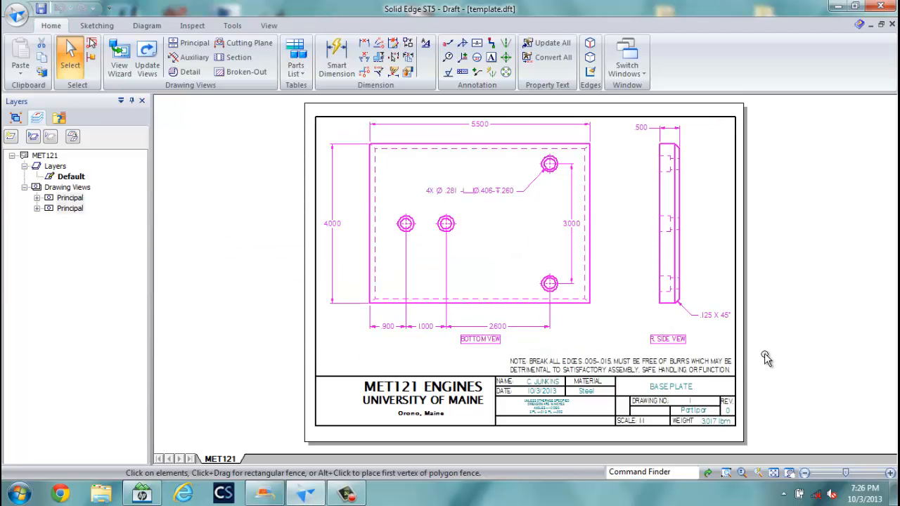
pyautogui.press('Delete')
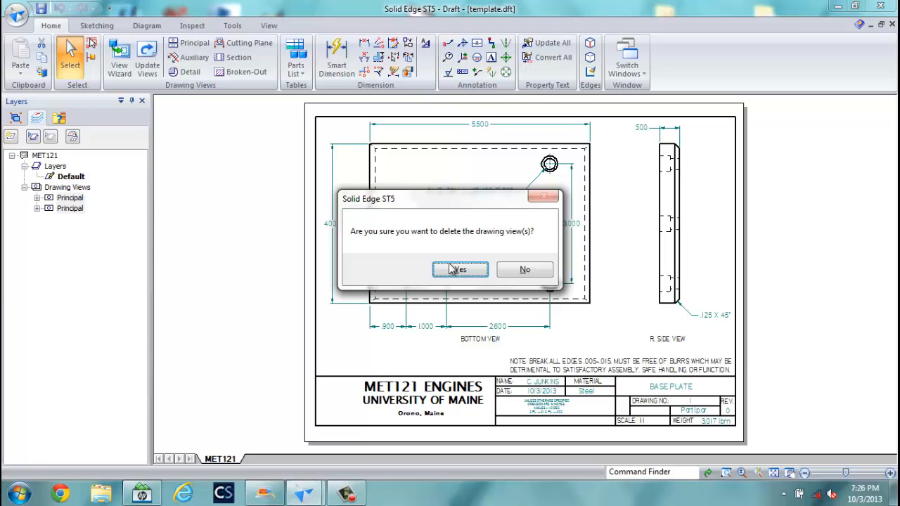
pyautogui.click(459, 271)
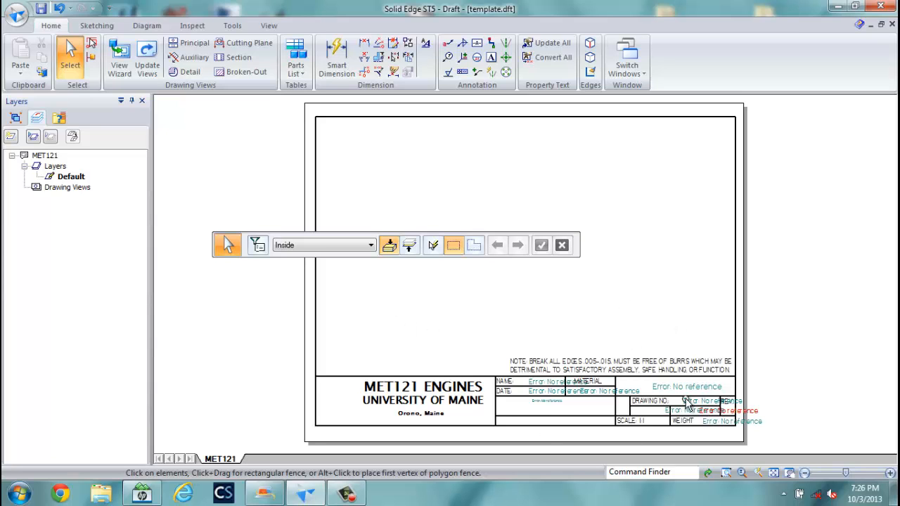
# Save the emptied template drawing under its current name and close Solid Edge.
pyautogui.click(17, 16)
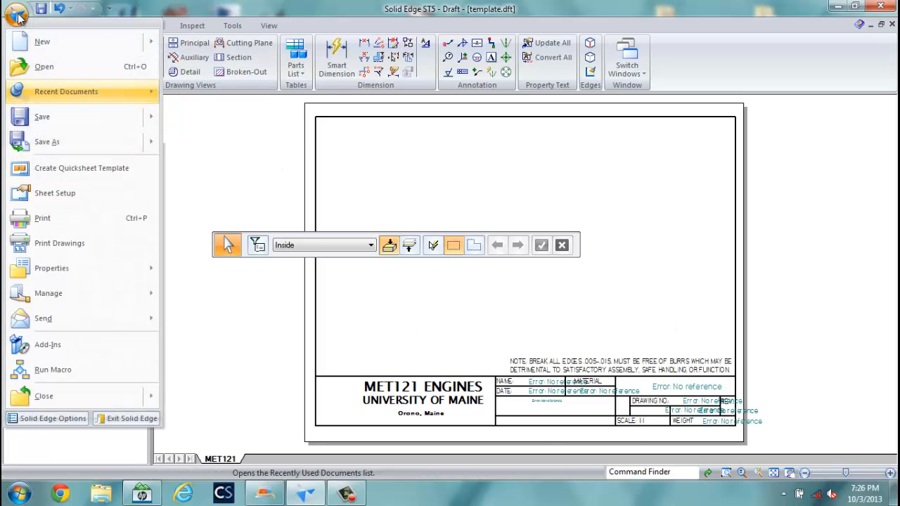
pyautogui.click(42, 116)
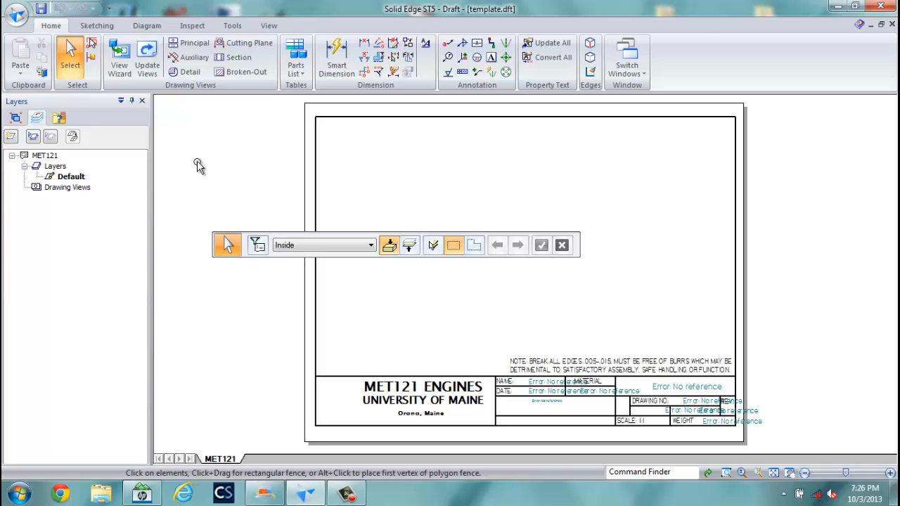
pyautogui.click(17, 14)
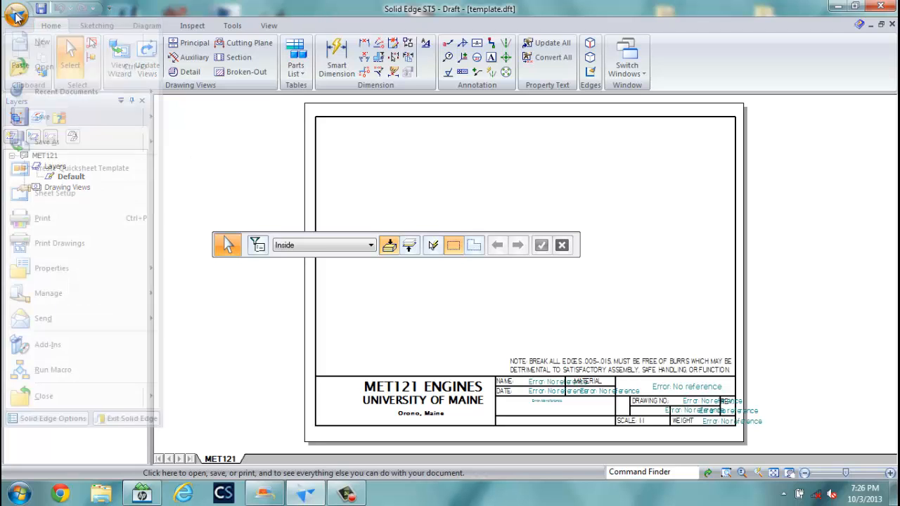
pyautogui.click(50, 122)
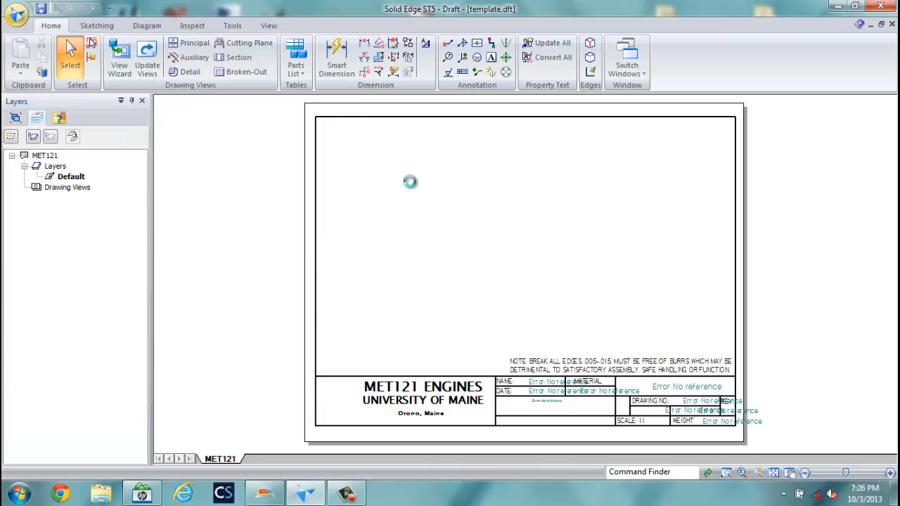
pyautogui.click(880, 7)
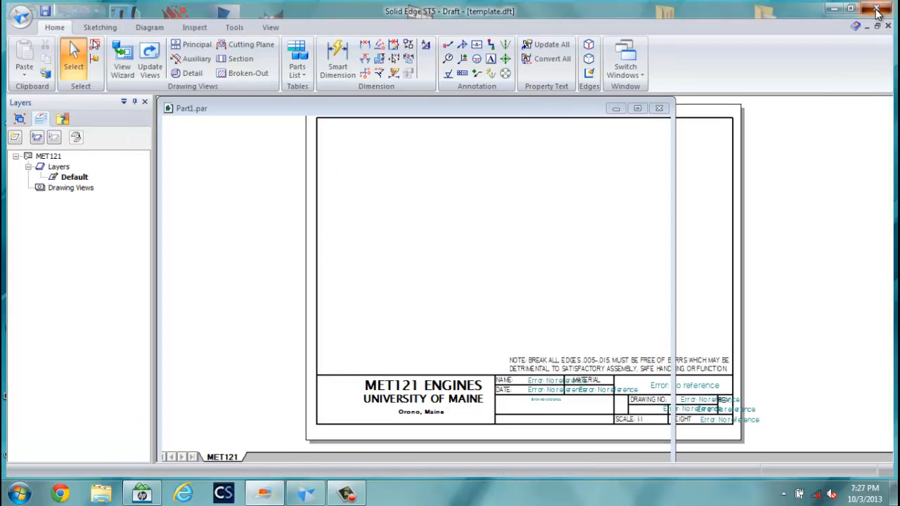